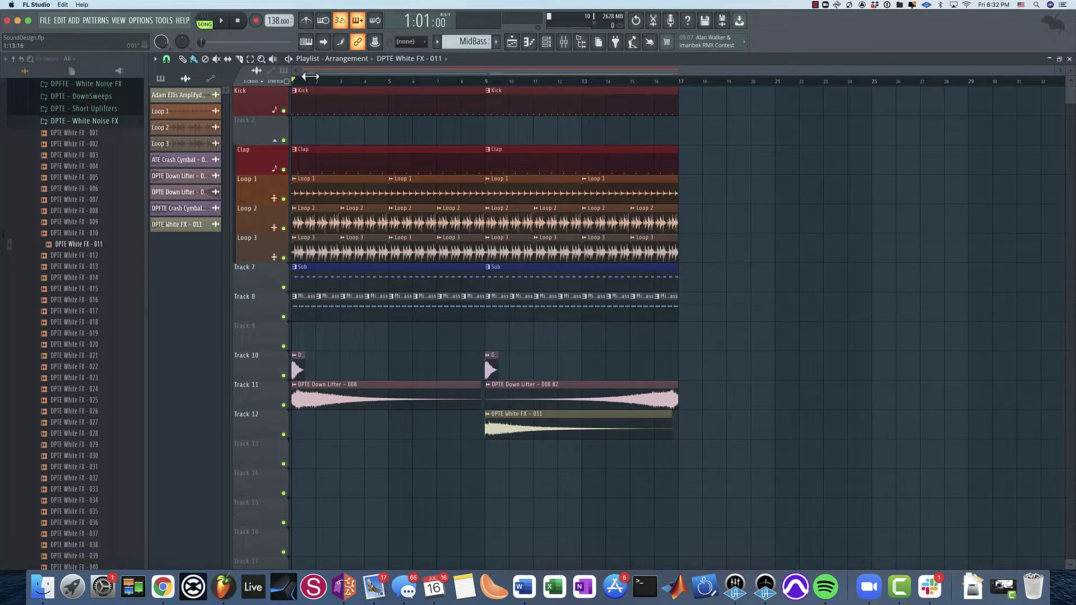
# - Play back the arrangement to hear the full drum section
pyautogui.press('space')
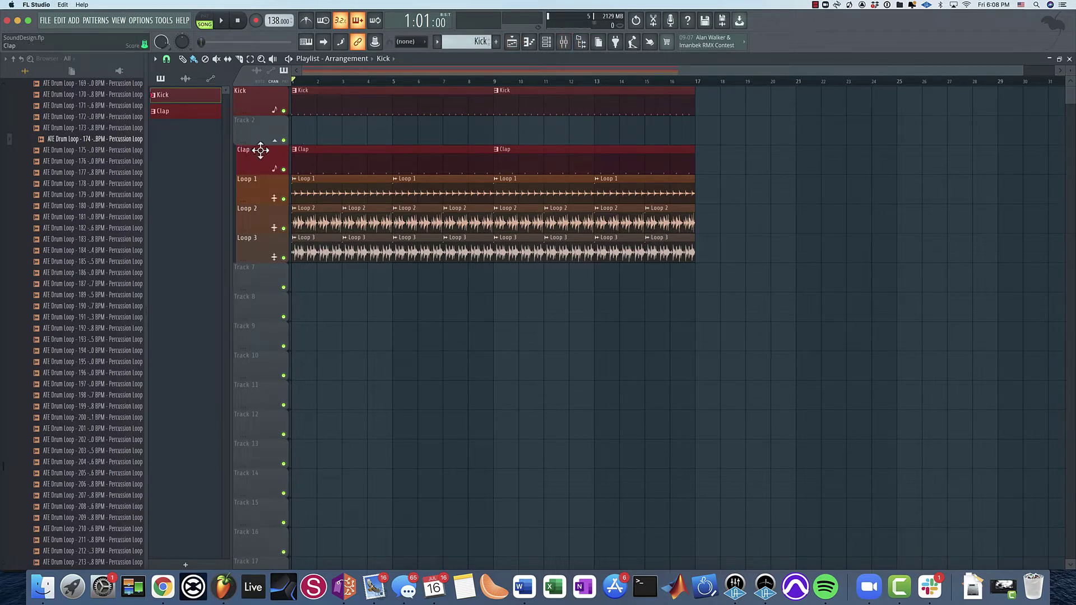
pyautogui.press('space')
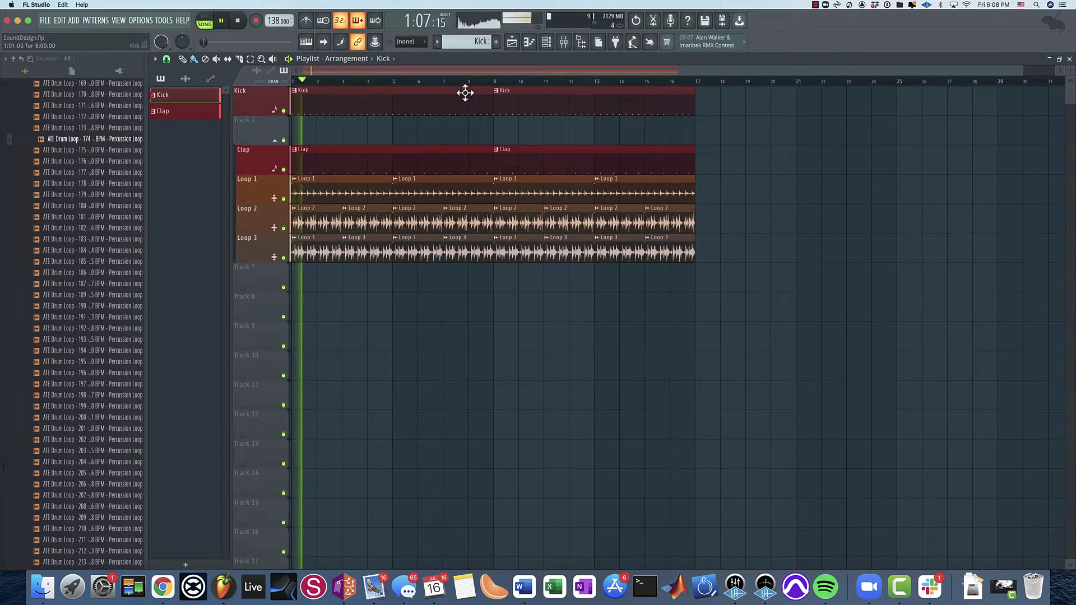
pyautogui.click(565, 47)
pyautogui.click(565, 47)
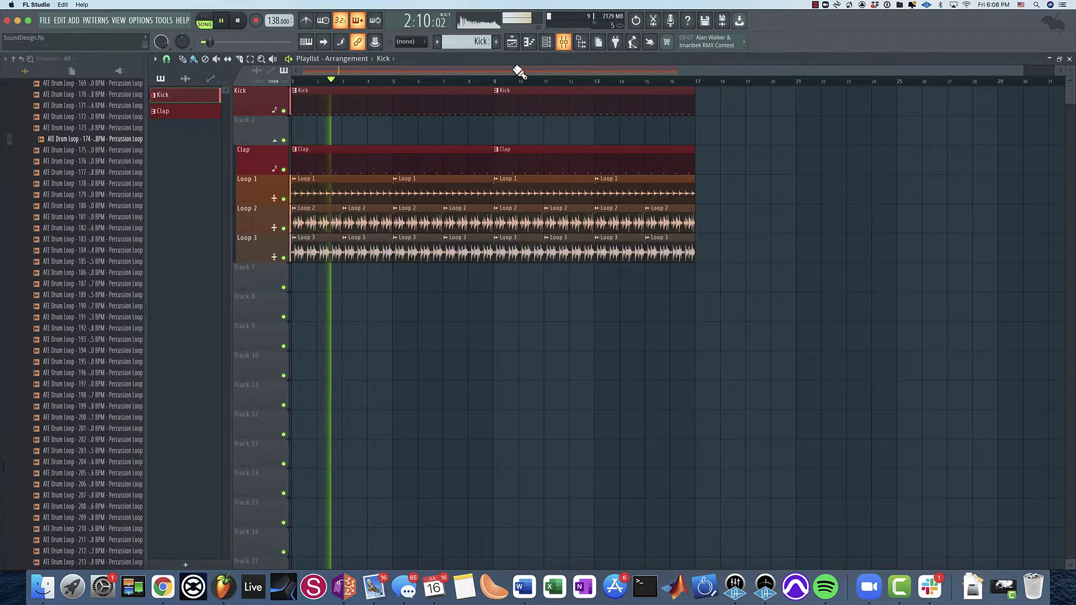
# - Solo the Kick track, play it back, and check the Kick channel's sample settings
pyautogui.press('space')
pyautogui.rightClick(284, 110)
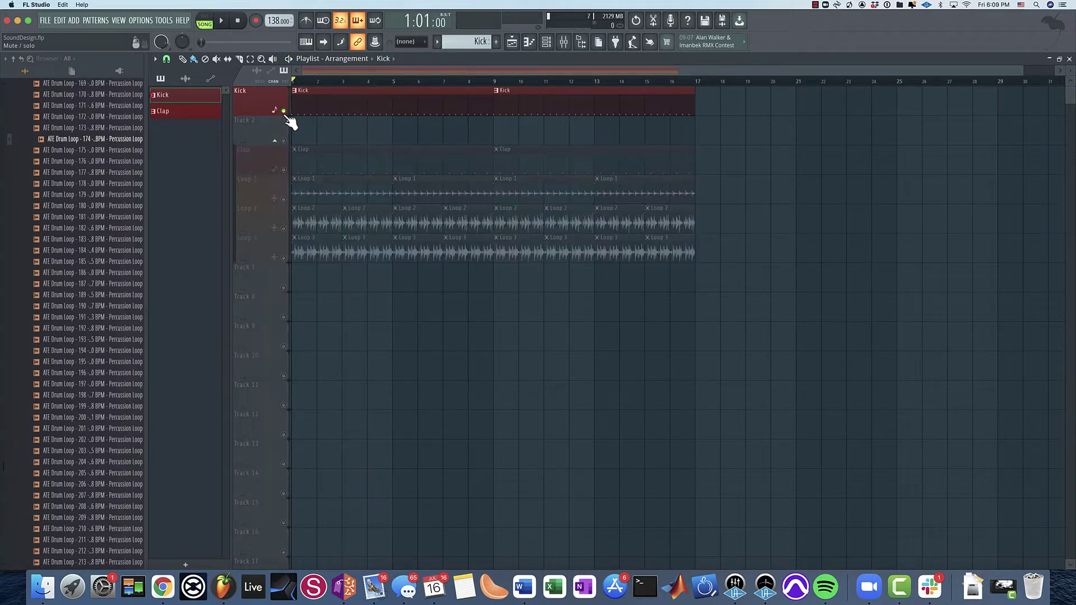
pyautogui.press('space')
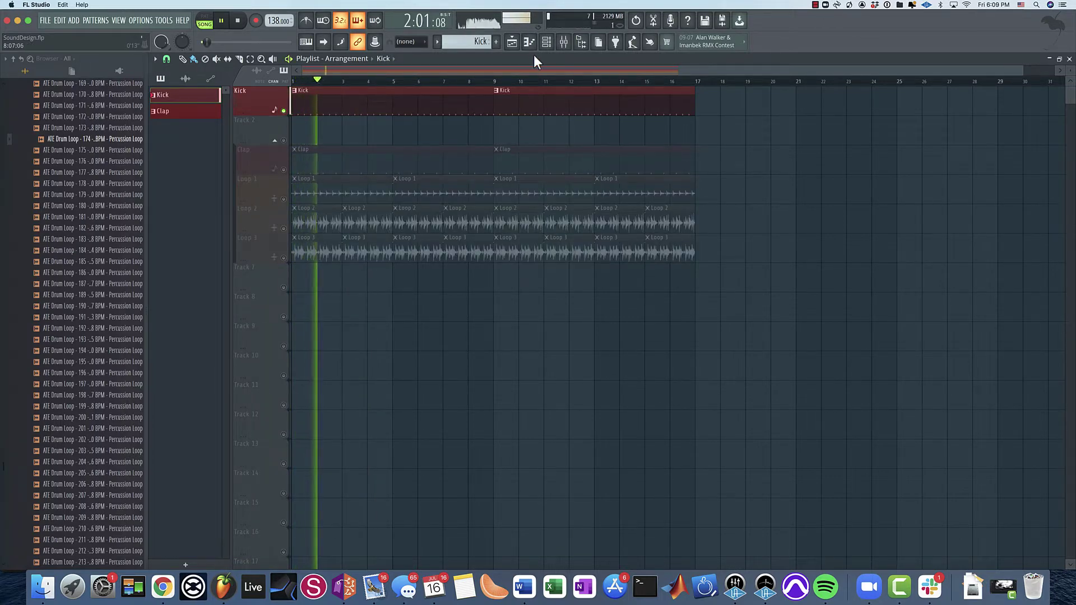
pyautogui.press('space')
pyautogui.click(547, 41)
pyautogui.click(515, 226)
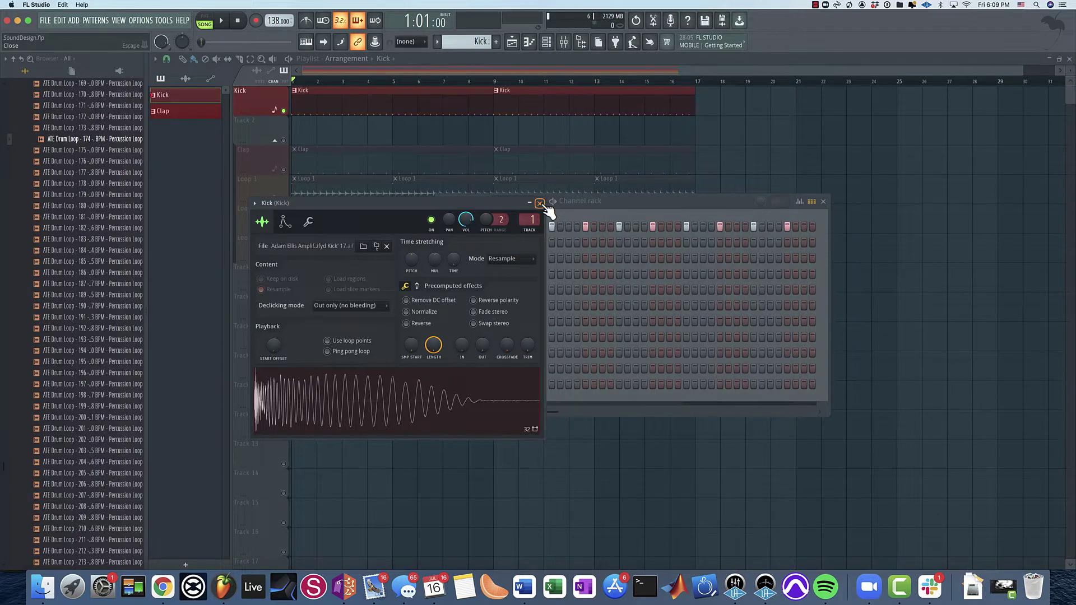
pyautogui.click(540, 203)
# - Solo the Clap track and set the Clap sample's start offset to 2%
pyautogui.rightClick(286, 170)
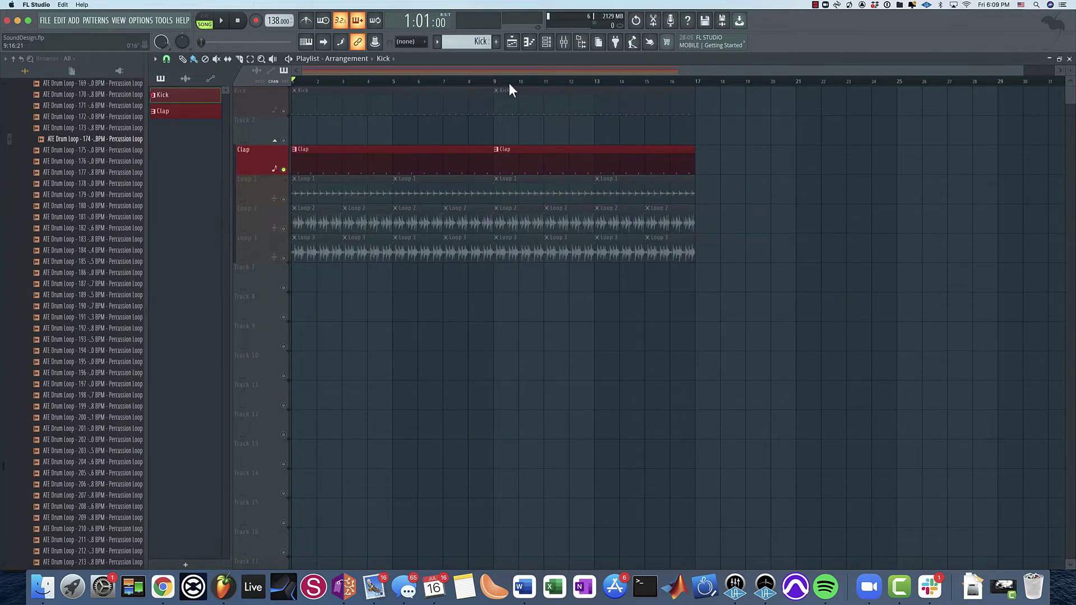
pyautogui.click(553, 44)
pyautogui.click(525, 242)
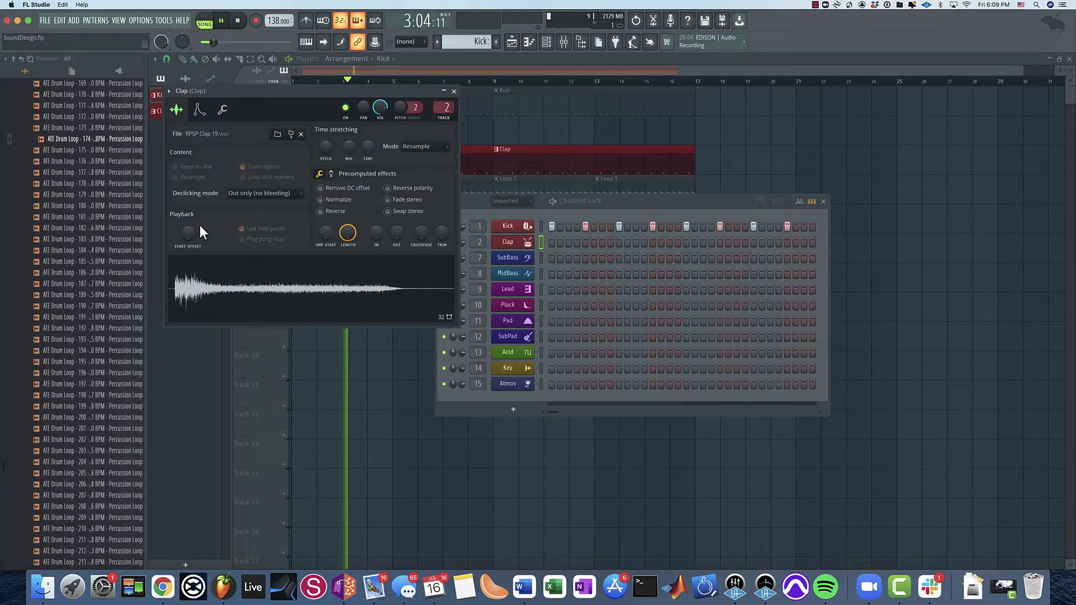
pyautogui.press('space')
pyautogui.moveTo(194, 231); pyautogui.dragTo(194, 228)
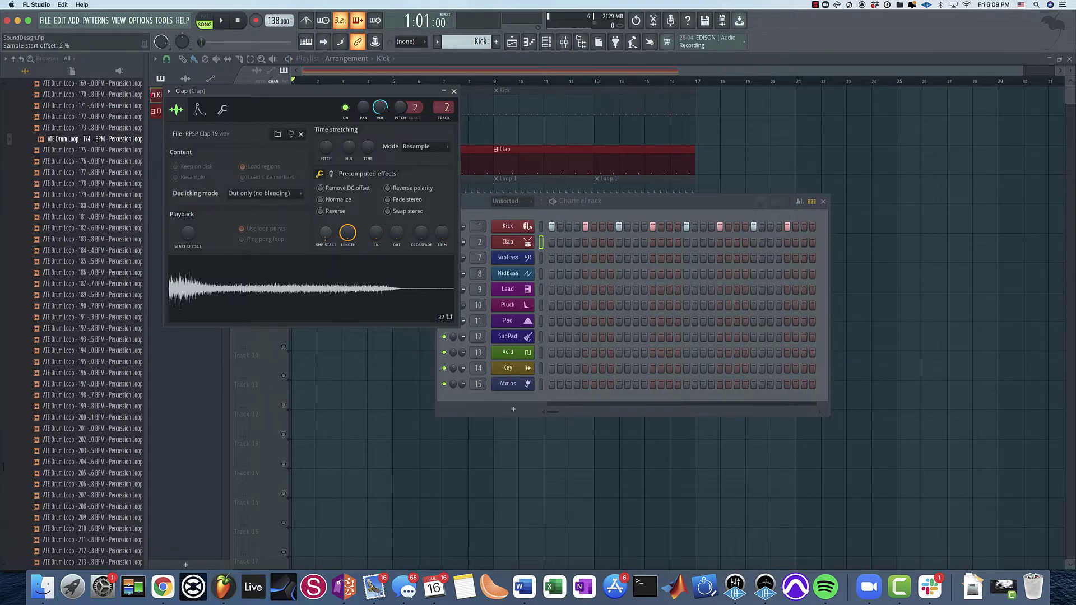
pyautogui.press('space')
pyautogui.click(453, 91)
pyautogui.press('space')
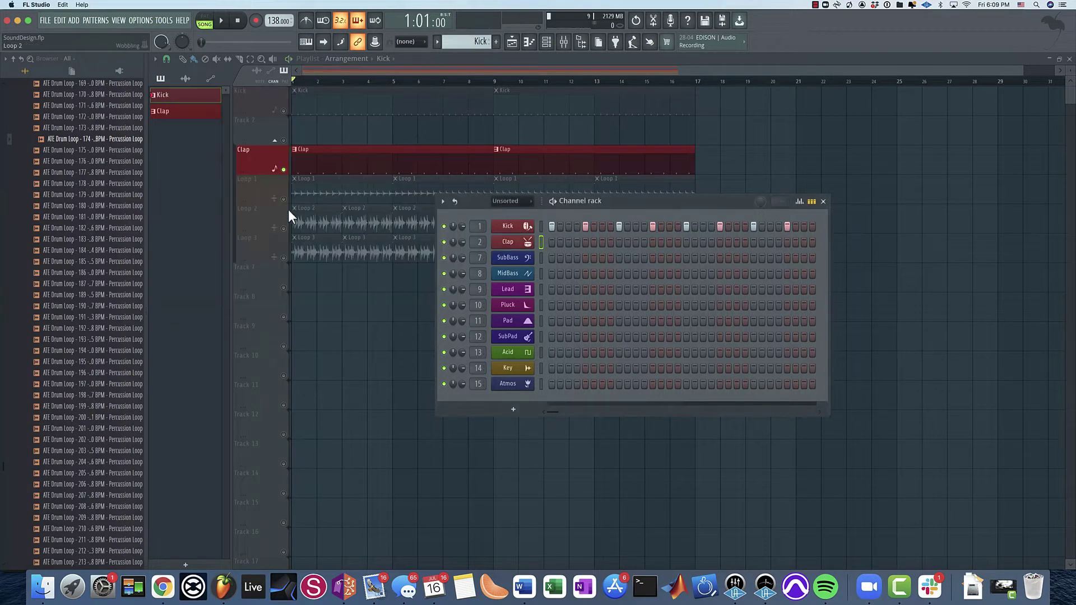
# - Audition the Loop 1 track on its own while viewing its sample settings
pyautogui.click(283, 169)
pyautogui.click(283, 199)
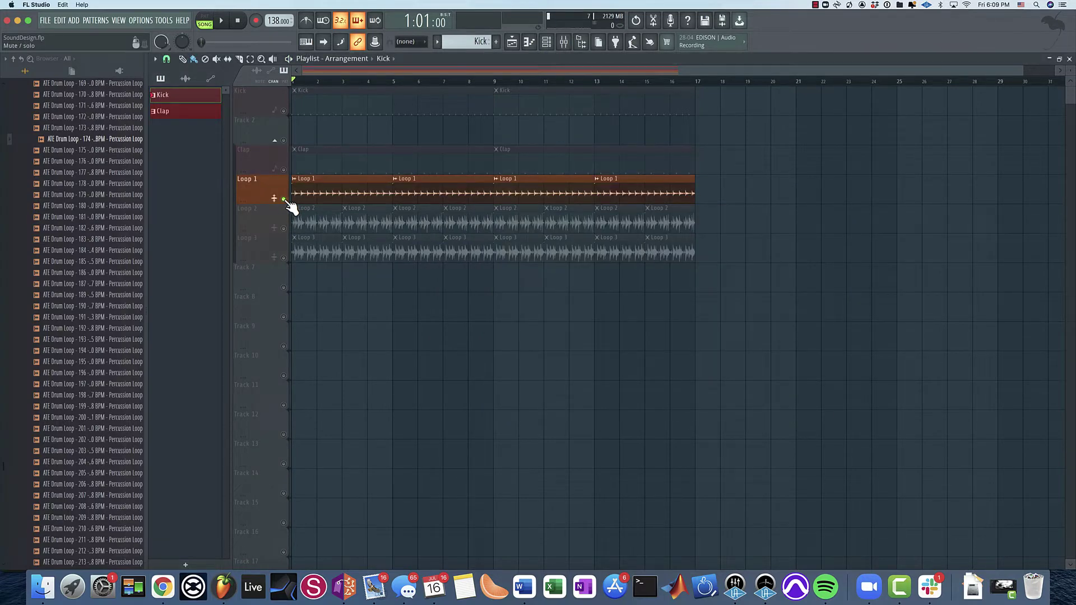
pyautogui.press('space')
pyautogui.doubleClick(308, 193)
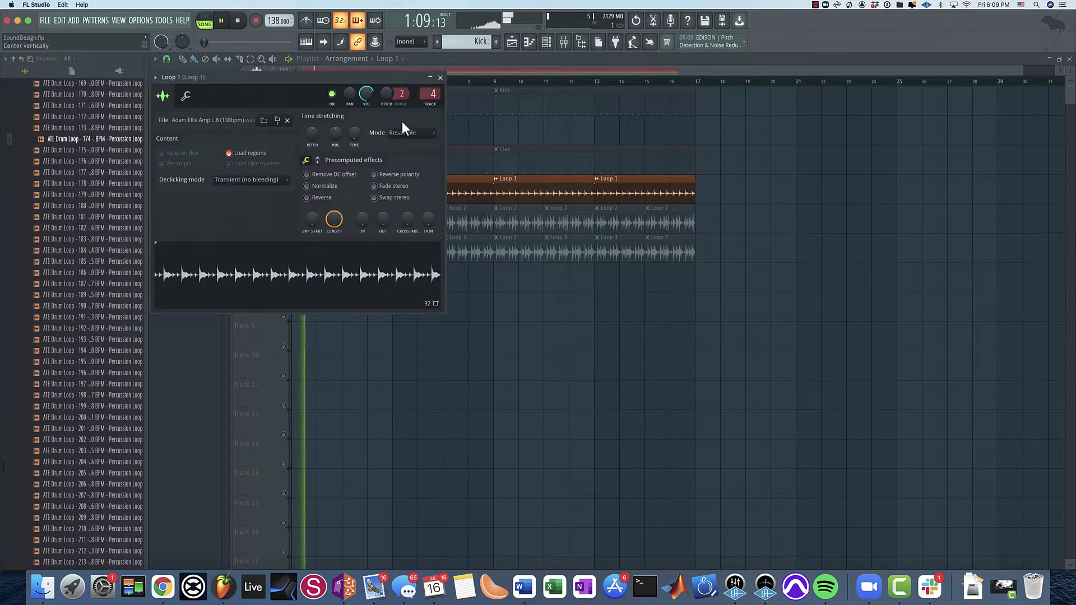
pyautogui.moveTo(296, 75); pyautogui.dragTo(739, 93)
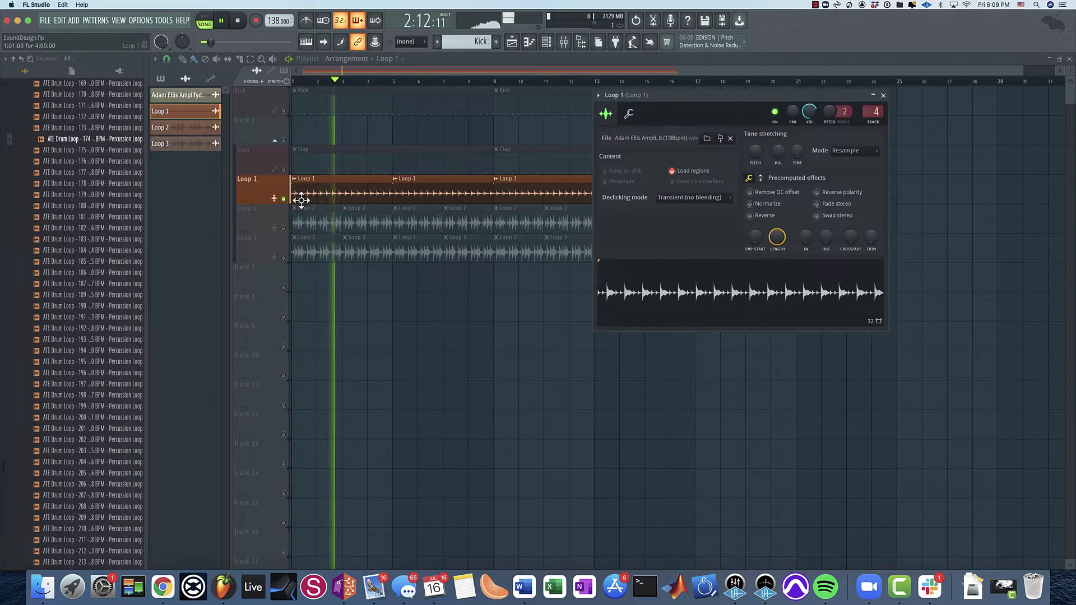
pyautogui.press('Escape')
pyautogui.press('space')
# - Audition Loop 2 on its own with its sample settings open, and listen to Loop 3 soloed
pyautogui.click(284, 228)
pyautogui.doubleClick(300, 225)
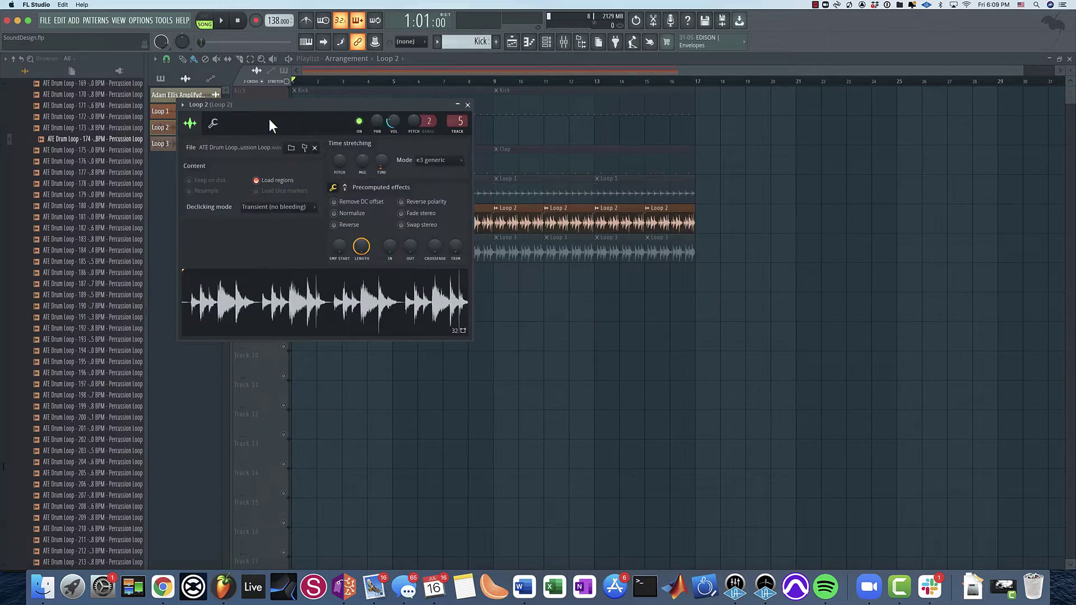
pyautogui.moveTo(271, 105); pyautogui.dragTo(779, 117)
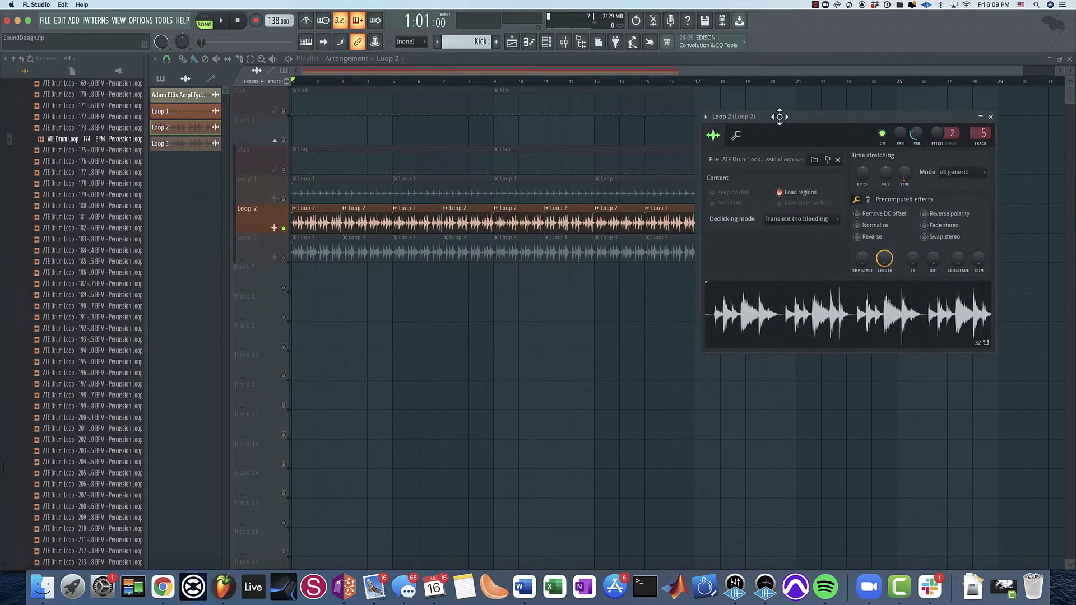
pyautogui.click(280, 250)
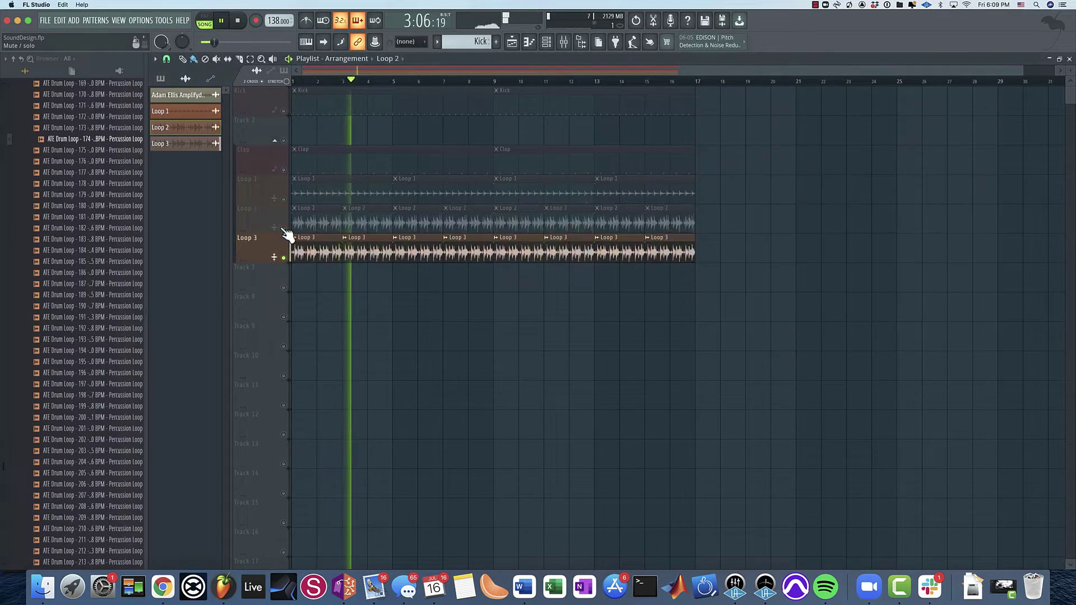
pyautogui.press('space')
# - Play the arrangement from the Kick alone, bringing in Clap, Loop 1, Loop 2 and Loop 3 one by one
pyautogui.click(286, 112)
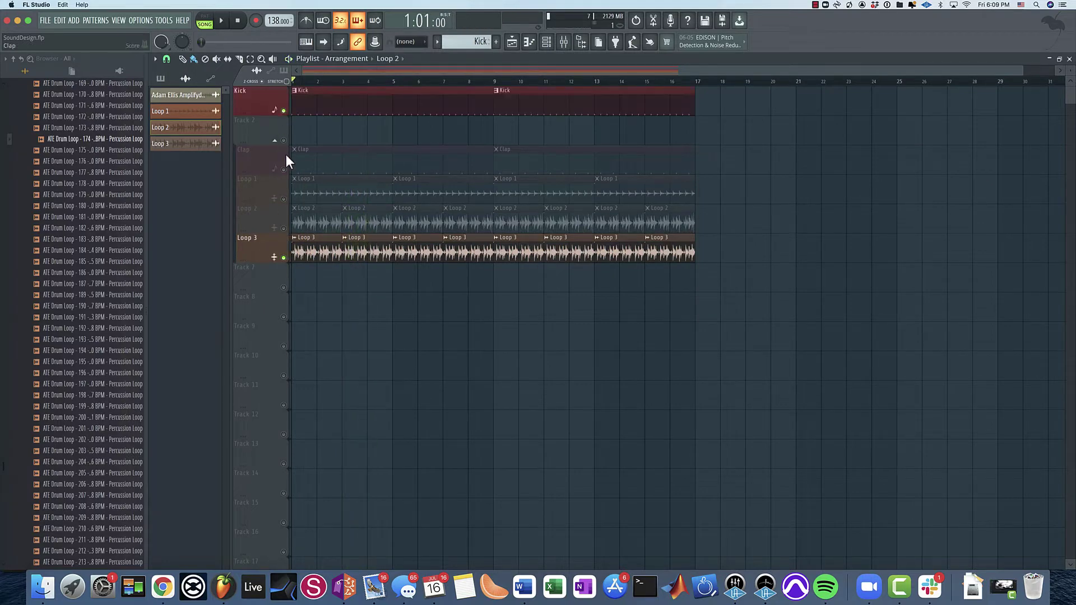
pyautogui.press('space')
pyautogui.click(283, 257)
pyautogui.click(283, 170)
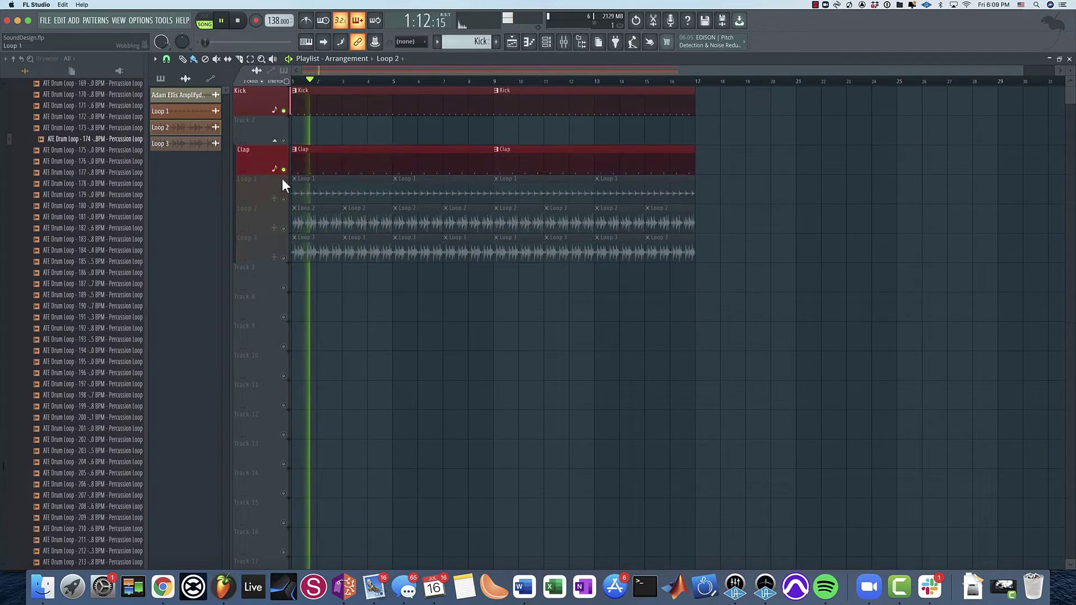
pyautogui.click(283, 199)
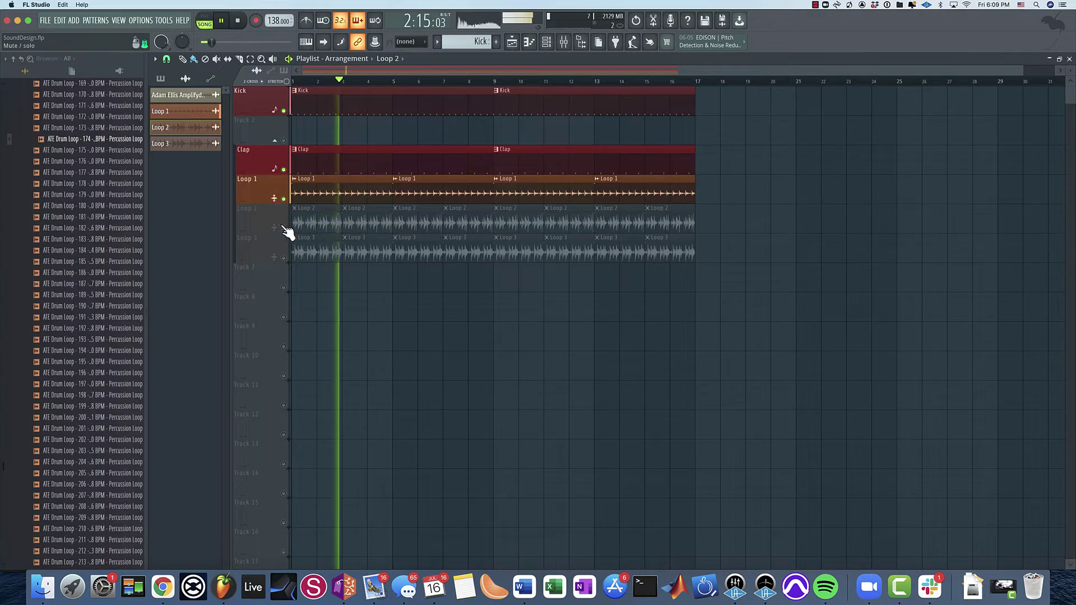
pyautogui.click(284, 229)
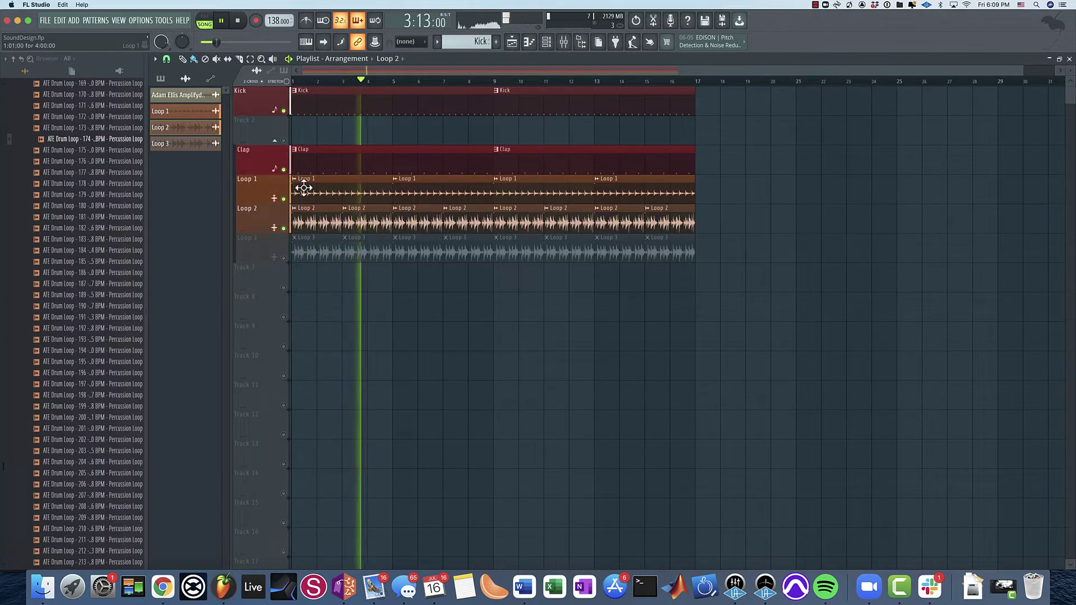
pyautogui.click(283, 258)
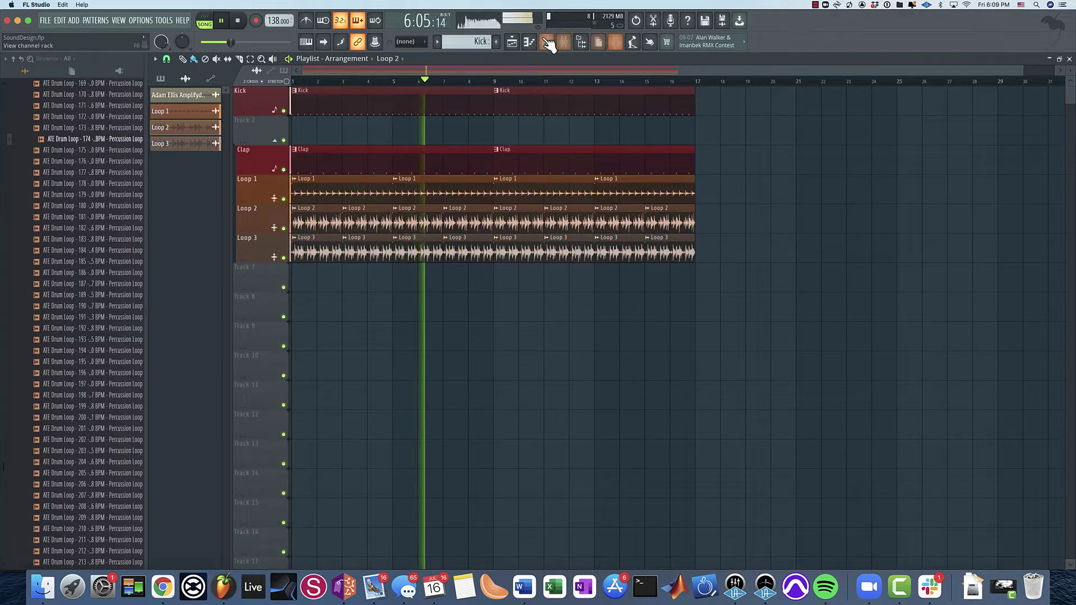
pyautogui.press('space')
# - Create a new pattern named Sub with a dark blue colour
pyautogui.click(500, 42)
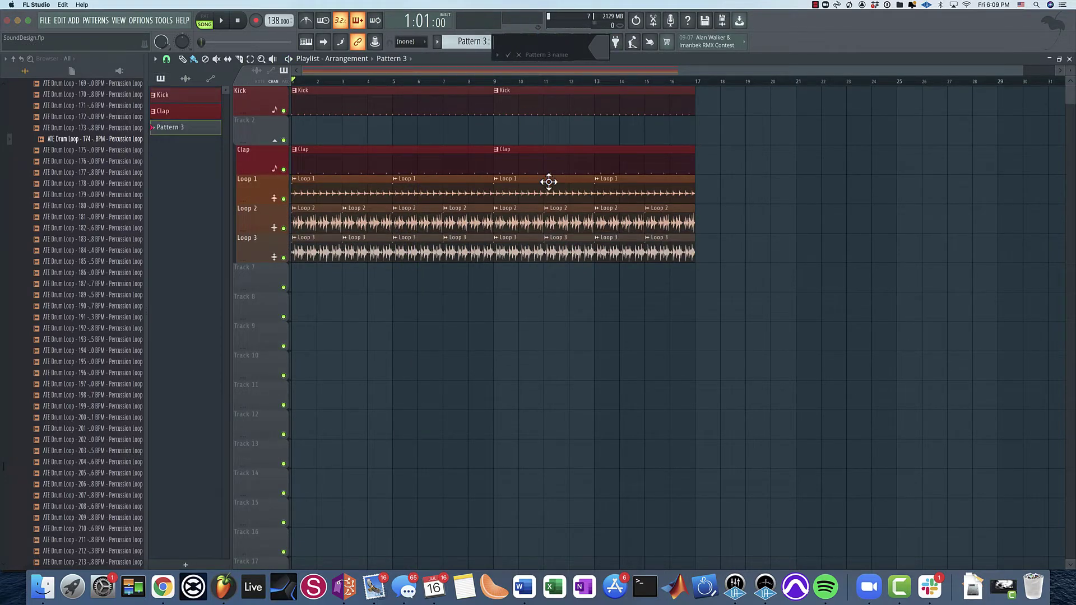
pyautogui.click(605, 38)
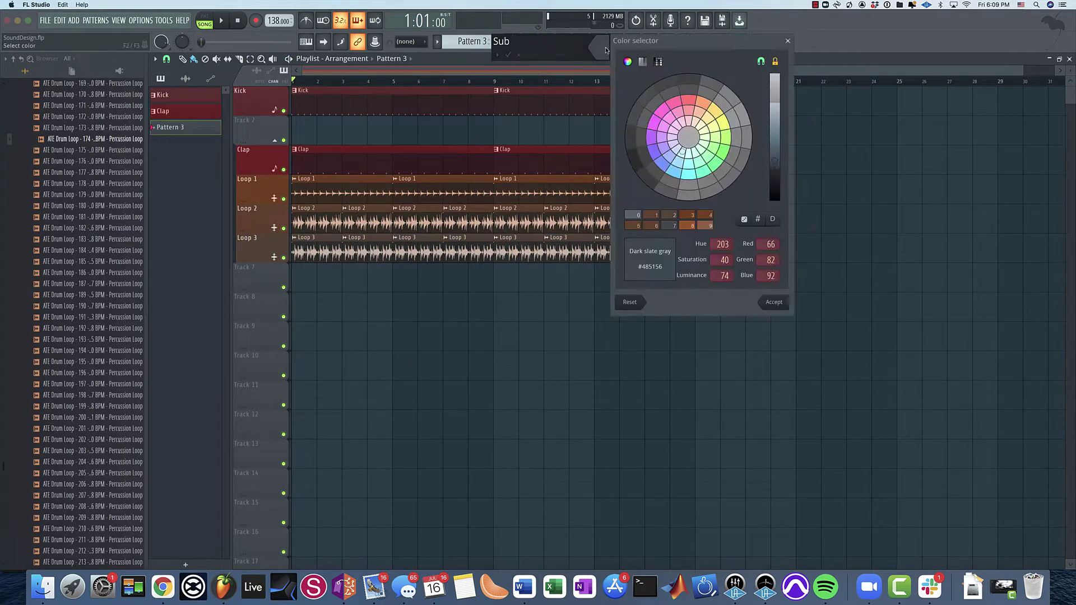
pyautogui.click(661, 157)
pyautogui.press('Return')
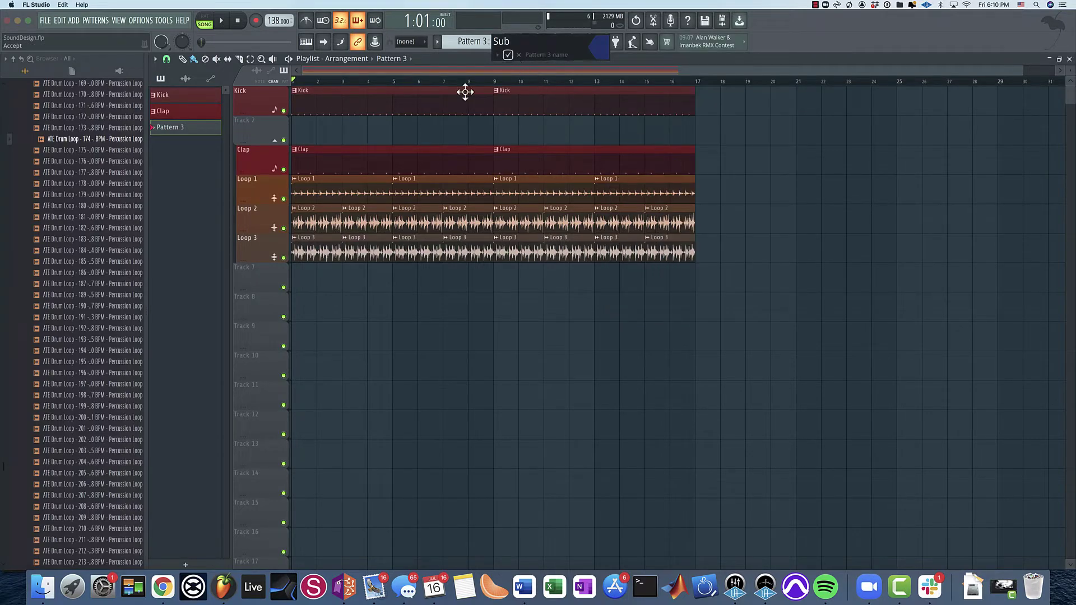
pyautogui.write('Sub')
pyautogui.press('Return')
# - Place the Sub pattern on Track 7 at bar 1 and show all channels in the channel rack
pyautogui.doubleClick(304, 288)
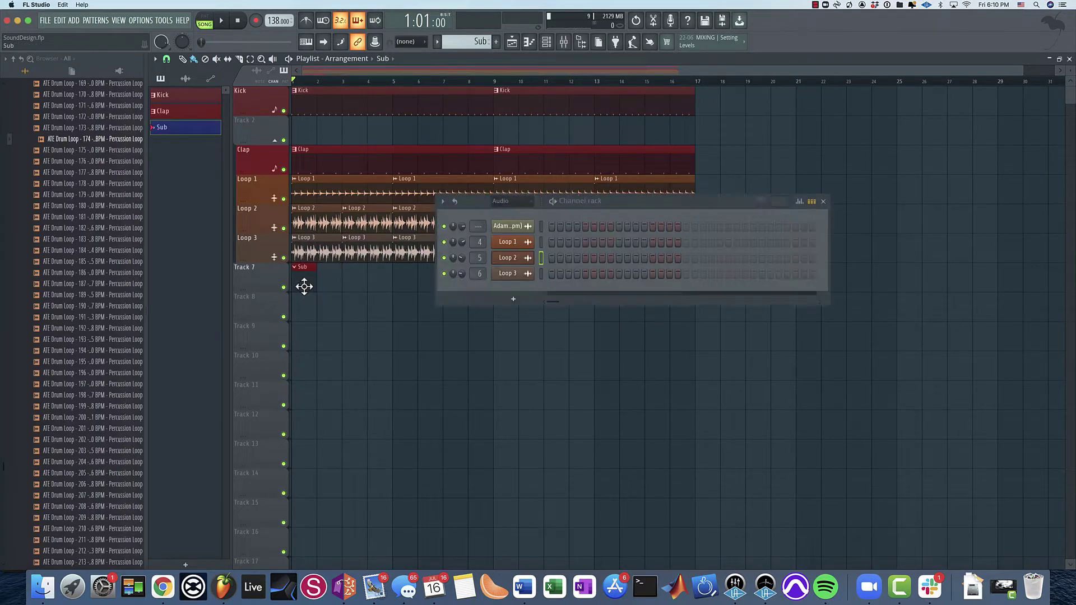
pyautogui.click(525, 203)
pyautogui.click(525, 213)
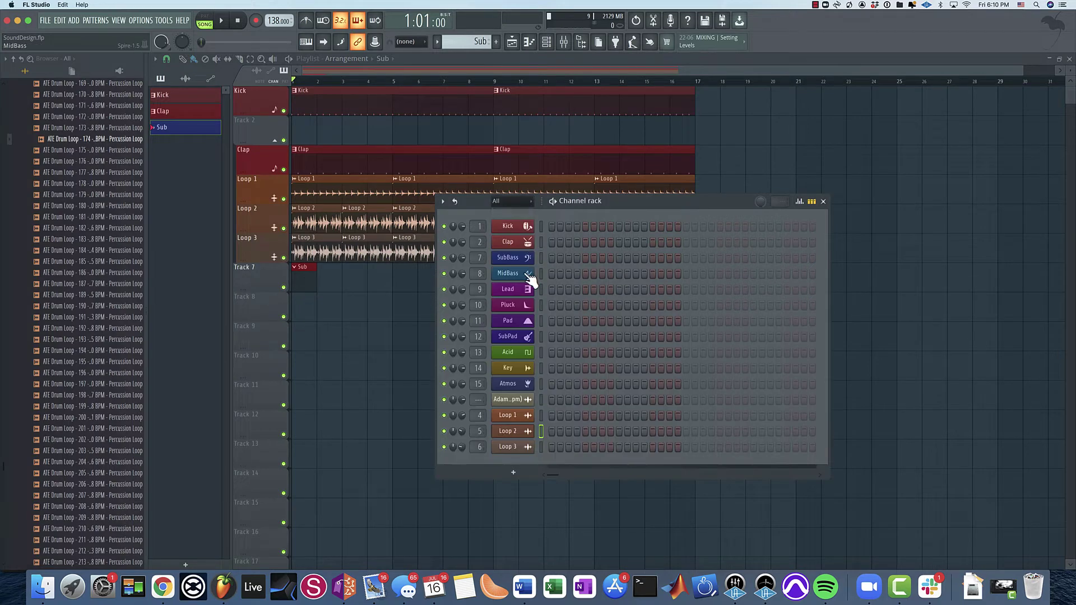
# - Load the "Sub - Warm" preset from the MYR Pure Custom folder into the SubBass channel's Spire synth
pyautogui.click(530, 258)
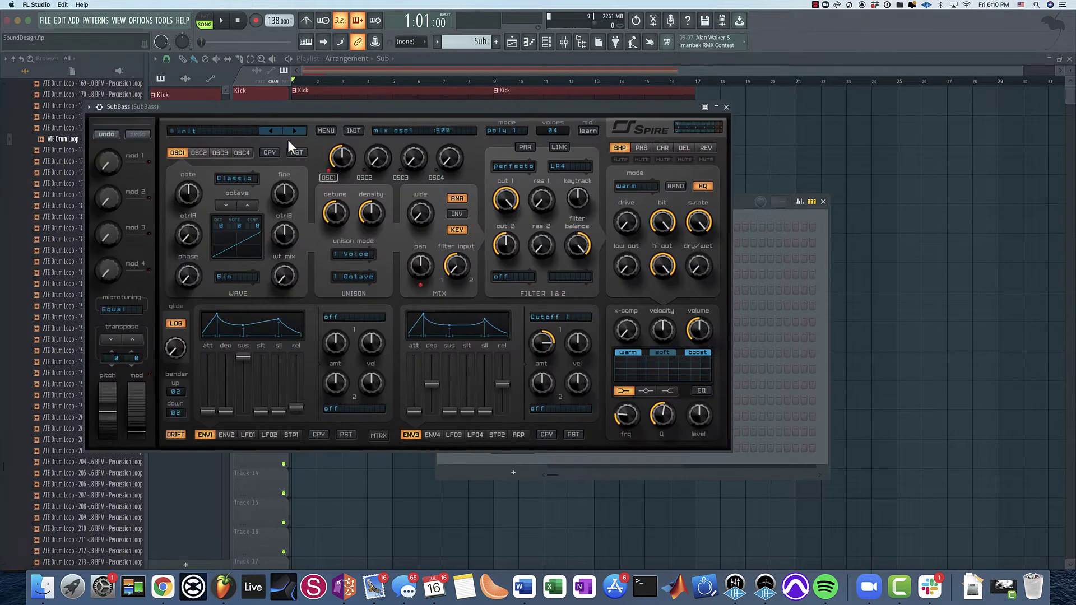
pyautogui.click(213, 135)
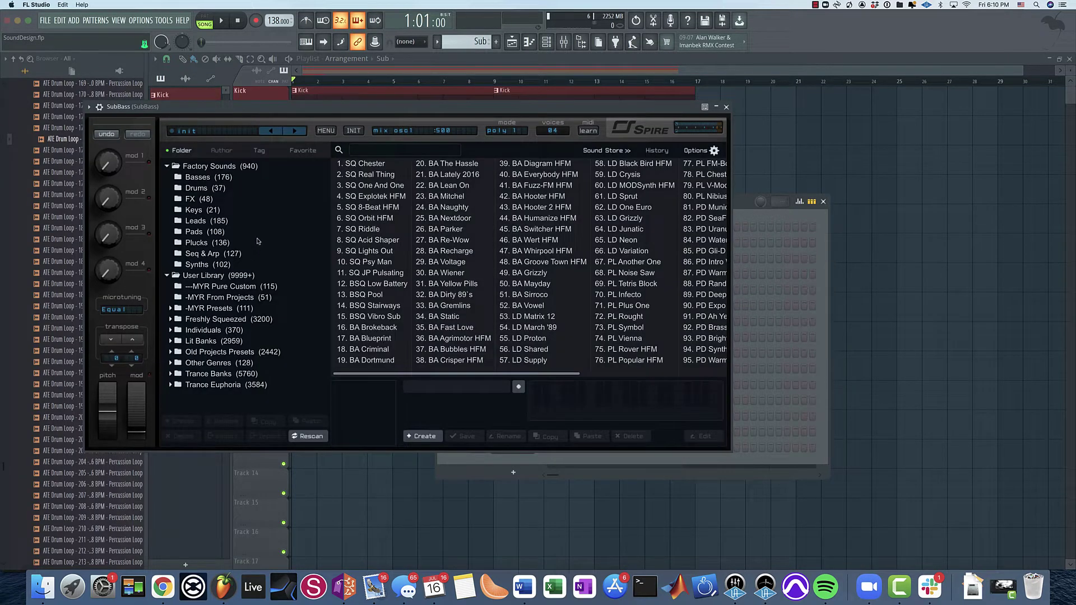
pyautogui.click(264, 297)
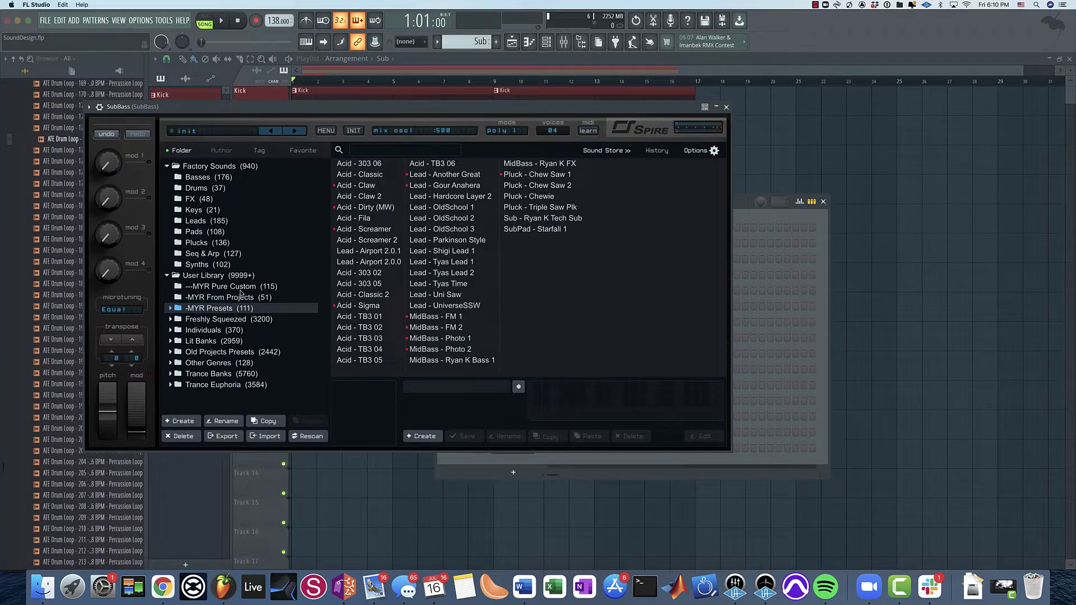
pyautogui.click(238, 287)
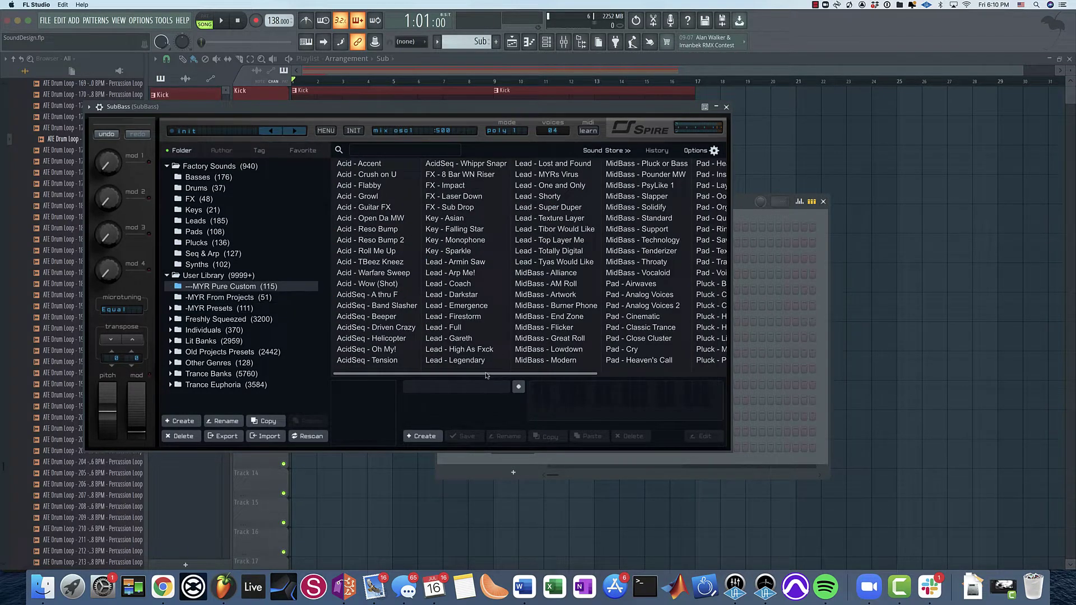
pyautogui.moveTo(495, 374); pyautogui.dragTo(636, 333)
pyautogui.click(610, 333)
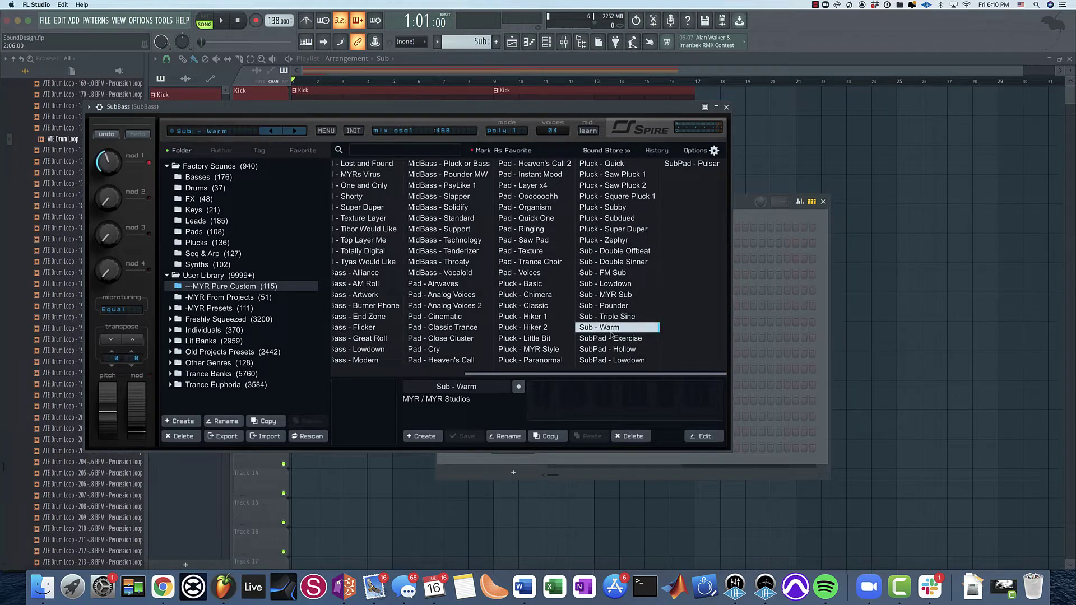
pyautogui.click(727, 106)
# - Write short off-beat A4 notes for SubBass, four per bar, and duplicate them to fill eight bars
pyautogui.rightClick(520, 252)
pyautogui.click(541, 258)
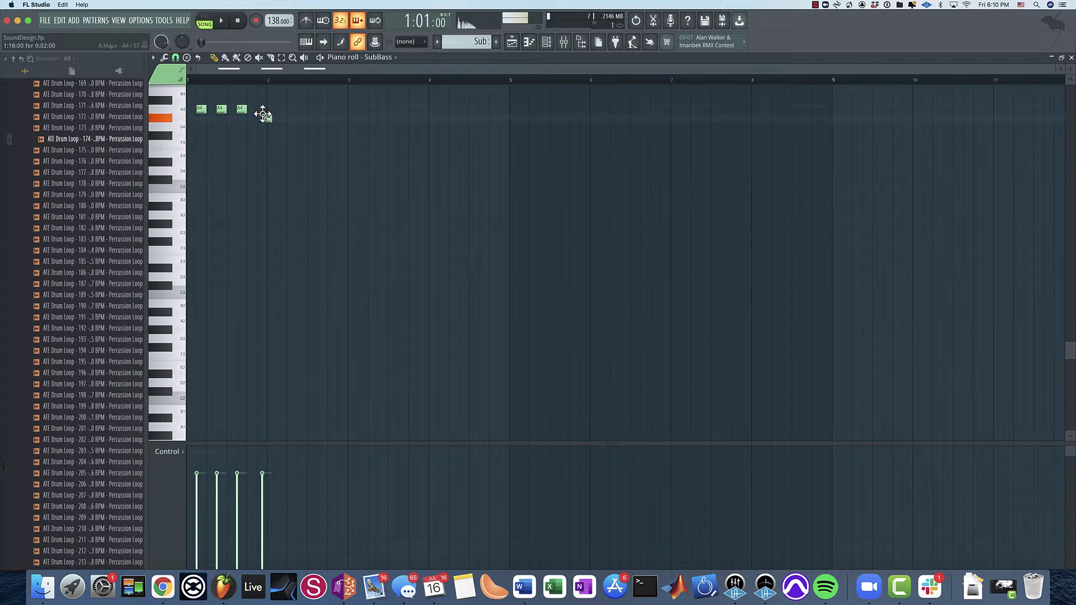
pyautogui.hotkey('ctrl', 'a')
pyautogui.hotkey('ctrl', 'b')
pyautogui.hotkey('ctrl', 'b')
pyautogui.hotkey('ctrl', 'b')
pyautogui.hotkey('ctrl', 'b')
pyautogui.hotkey('ctrl', 'b')
pyautogui.hotkey('ctrl', 'b')
pyautogui.hotkey('ctrl', 'b')
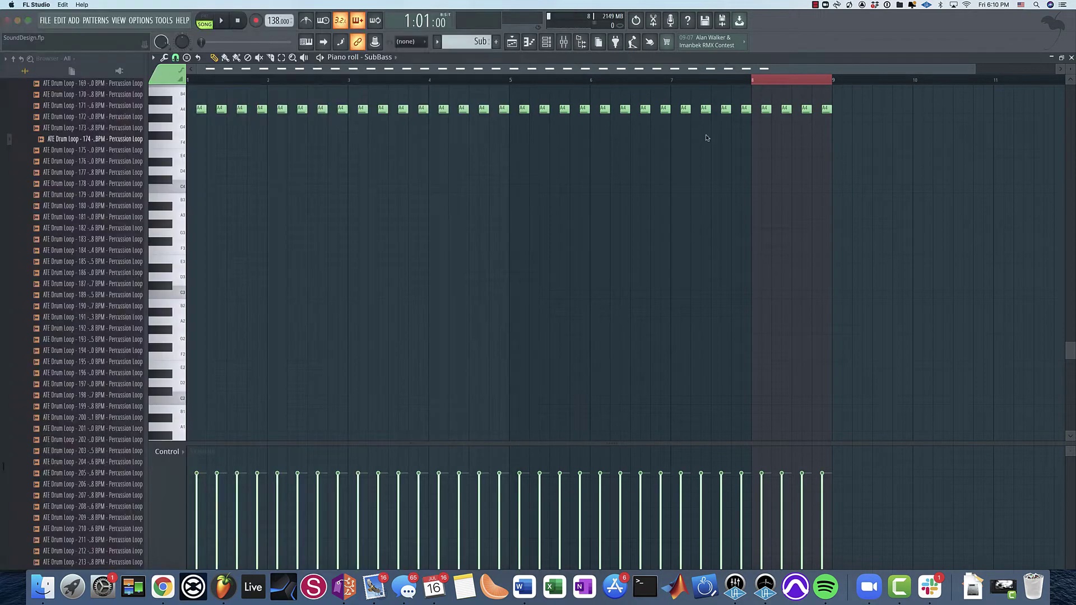
# - Return to the playlist and place a second Sub clip on Track 7 at bar 9
pyautogui.click(711, 135)
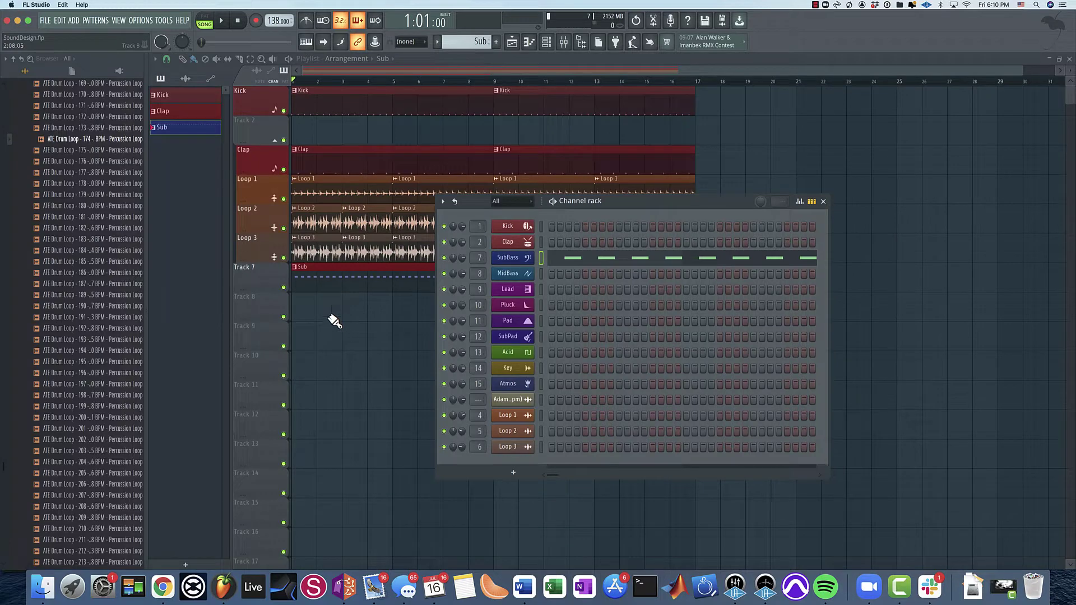
pyautogui.press('F6')
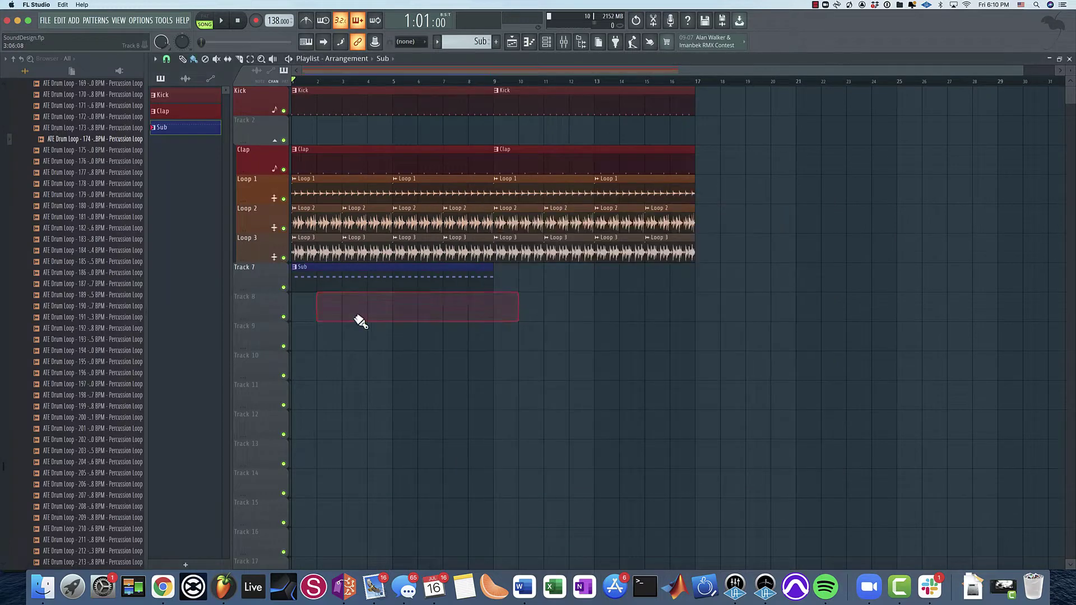
pyautogui.click(509, 288)
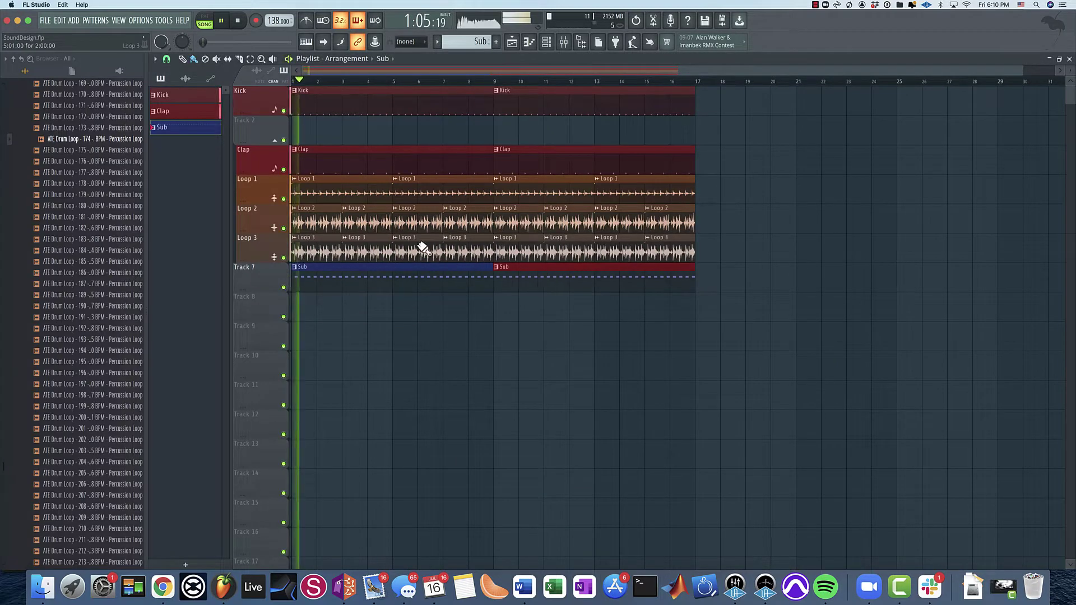
# - Lower the SubBass level in the mixer and move its track directly after Kick
pyautogui.click(564, 41)
pyautogui.moveTo(527, 379); pyautogui.dragTo(528, 394)
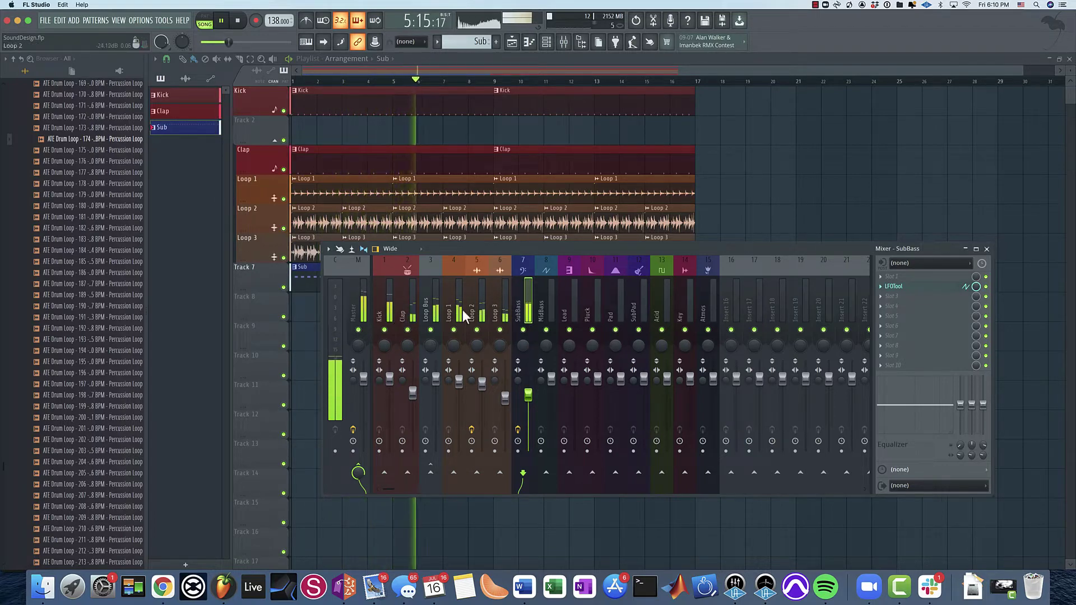
pyautogui.moveTo(523, 308); pyautogui.dragTo(400, 307)
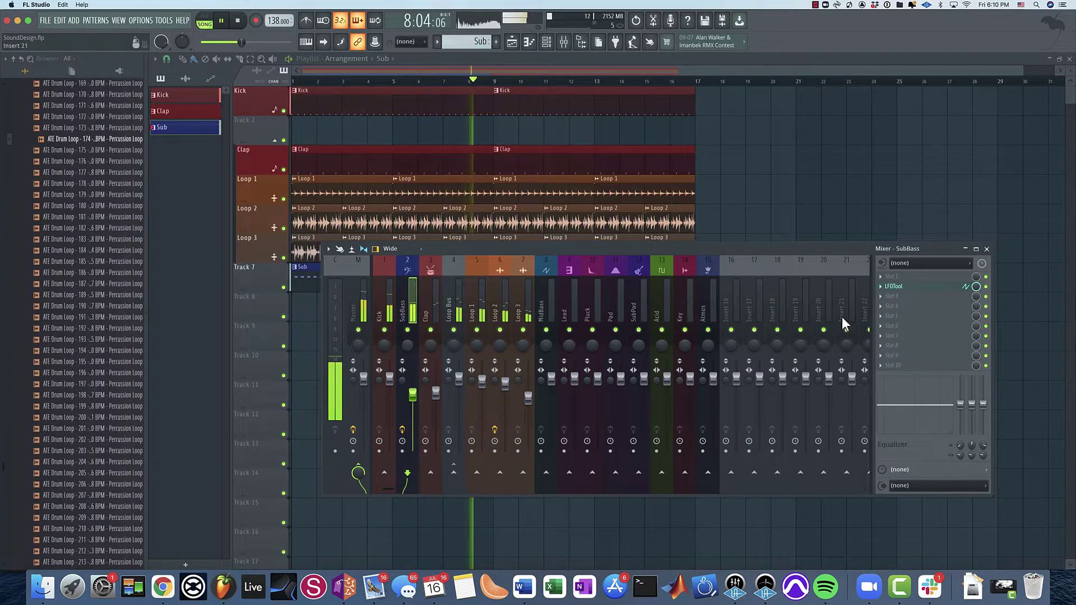
# - Move an empty insert track in front of Kick and route Kick and SubBass only to that track
pyautogui.moveTo(725, 306); pyautogui.dragTo(384, 306)
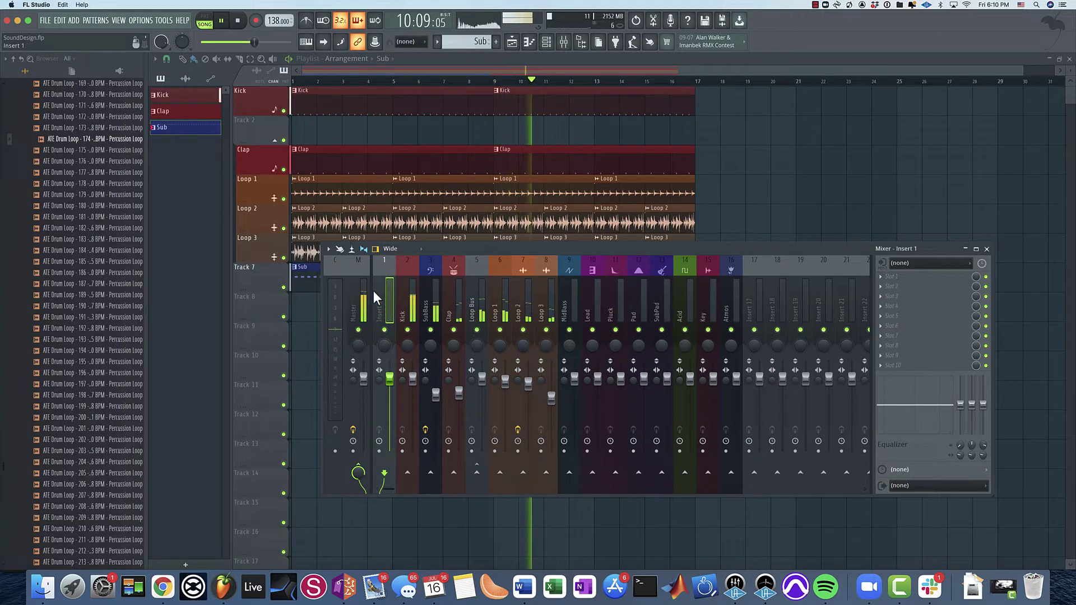
pyautogui.click(432, 297)
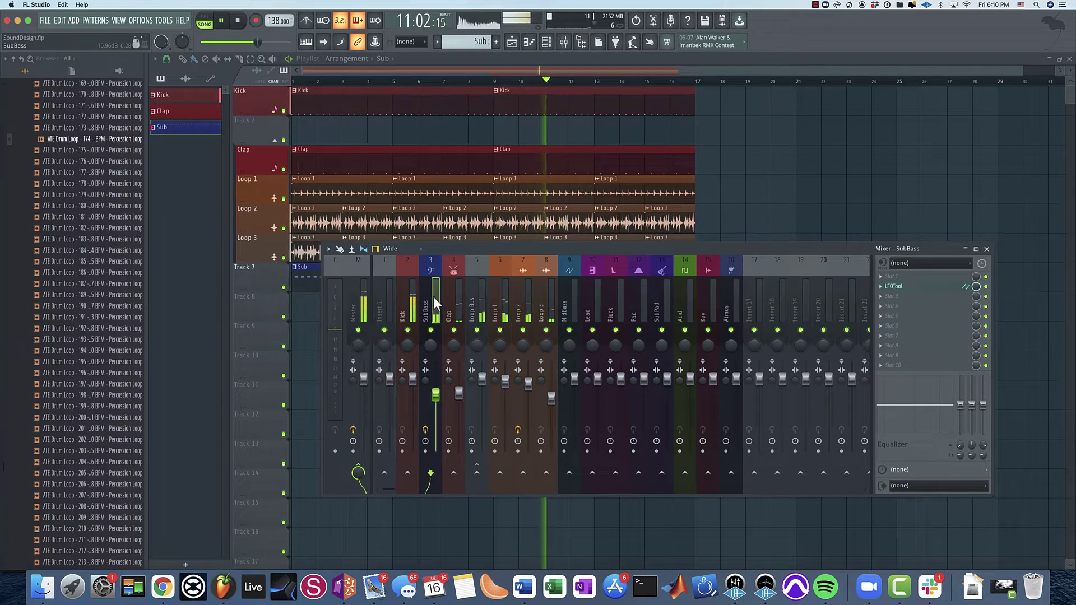
pyautogui.rightClick(384, 473)
pyautogui.click(415, 490)
pyautogui.click(391, 315)
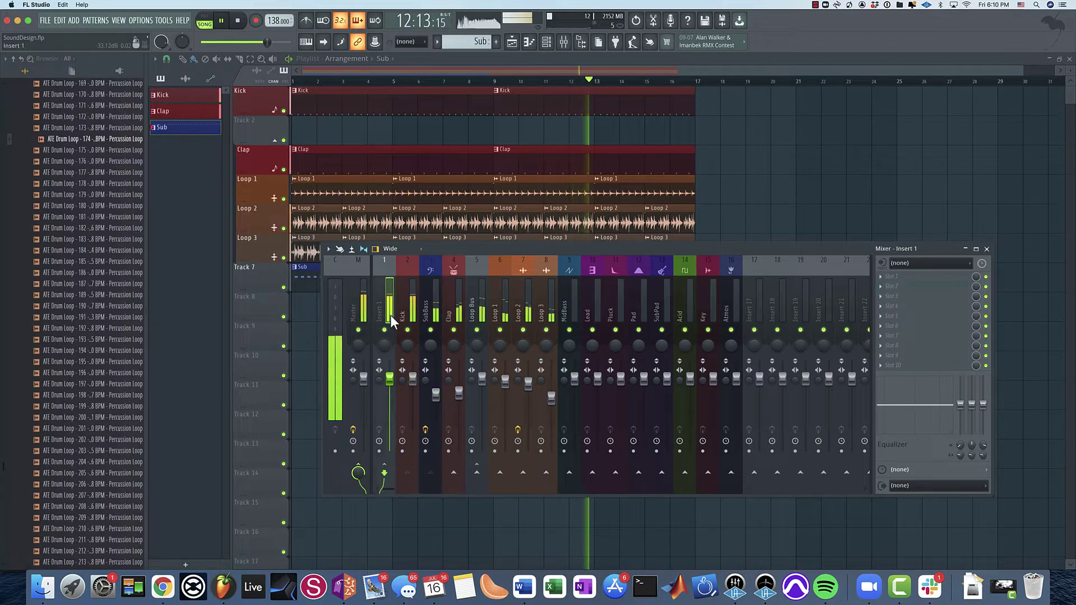
# - Load LFOTool in the first effect slot of Insert 1 and turn on its waveform display
pyautogui.click(926, 277)
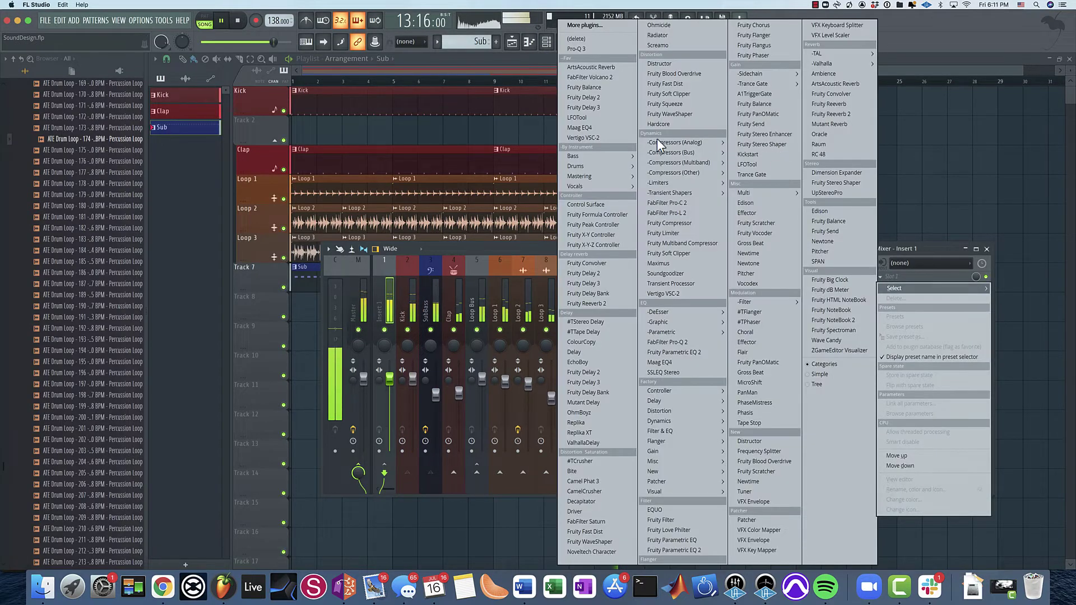
pyautogui.click(579, 117)
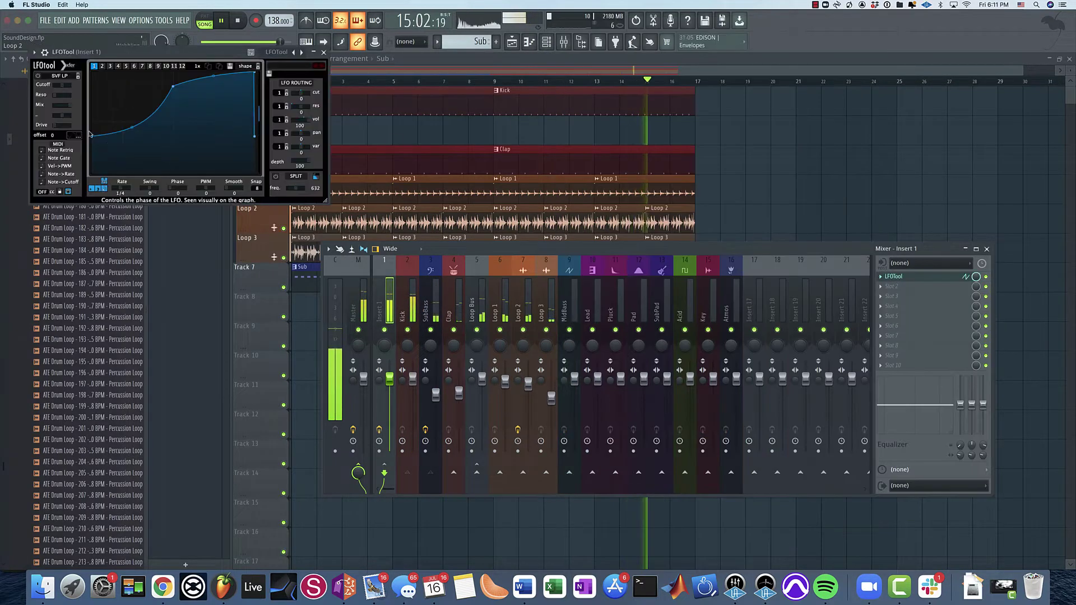
pyautogui.click(70, 136)
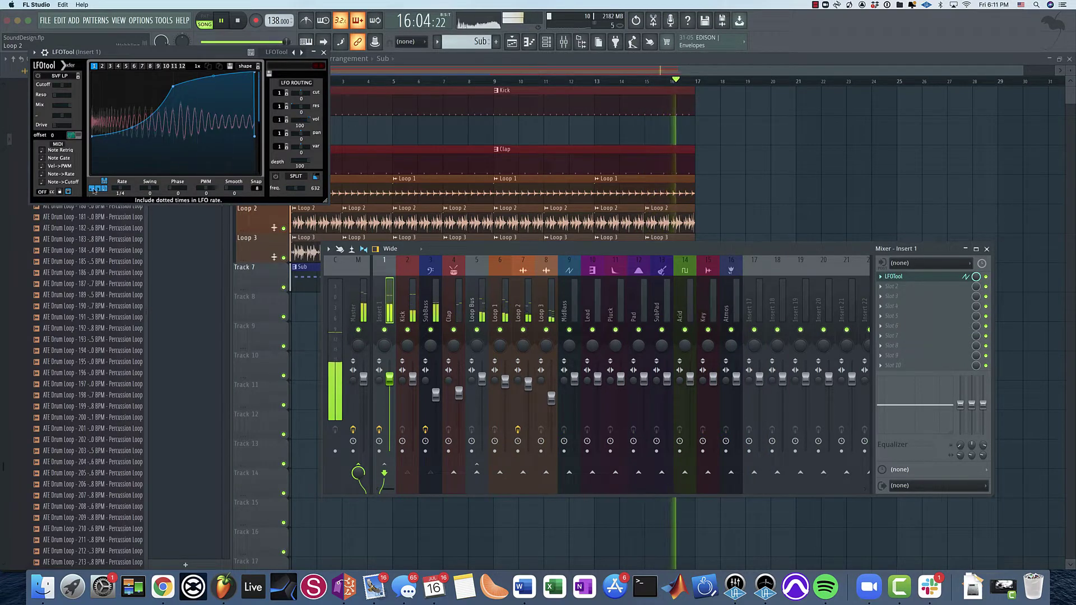
# - Flatten LFOTool's curve along the bottom of the graph and set the LFO depth to 0
pyautogui.moveTo(94, 138); pyautogui.dragTo(93, 172)
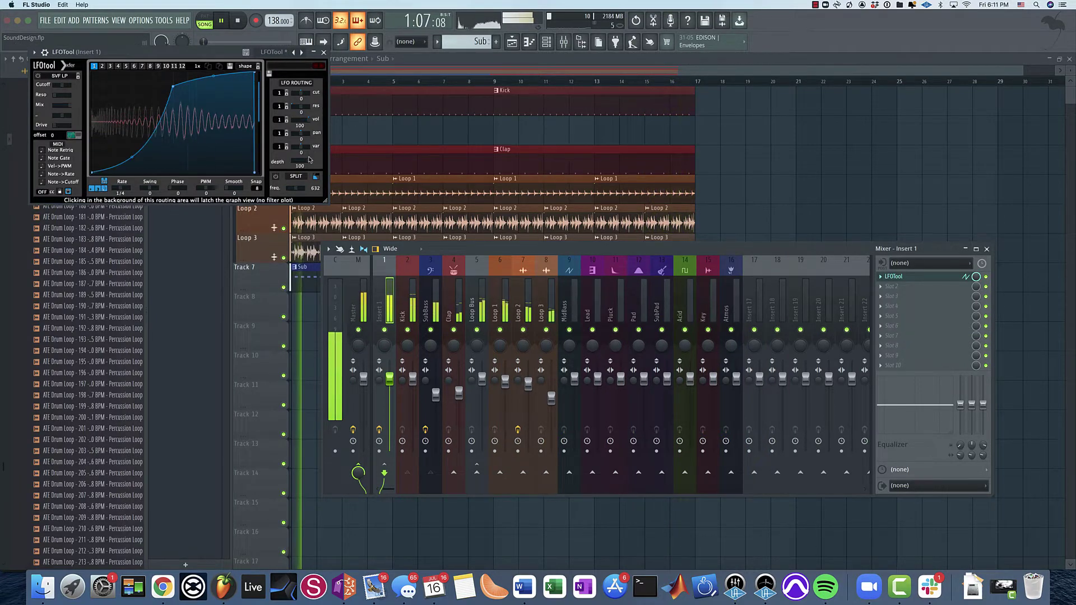
pyautogui.moveTo(301, 161); pyautogui.dragTo(300, 188)
pyautogui.moveTo(173, 87); pyautogui.dragTo(171, 203)
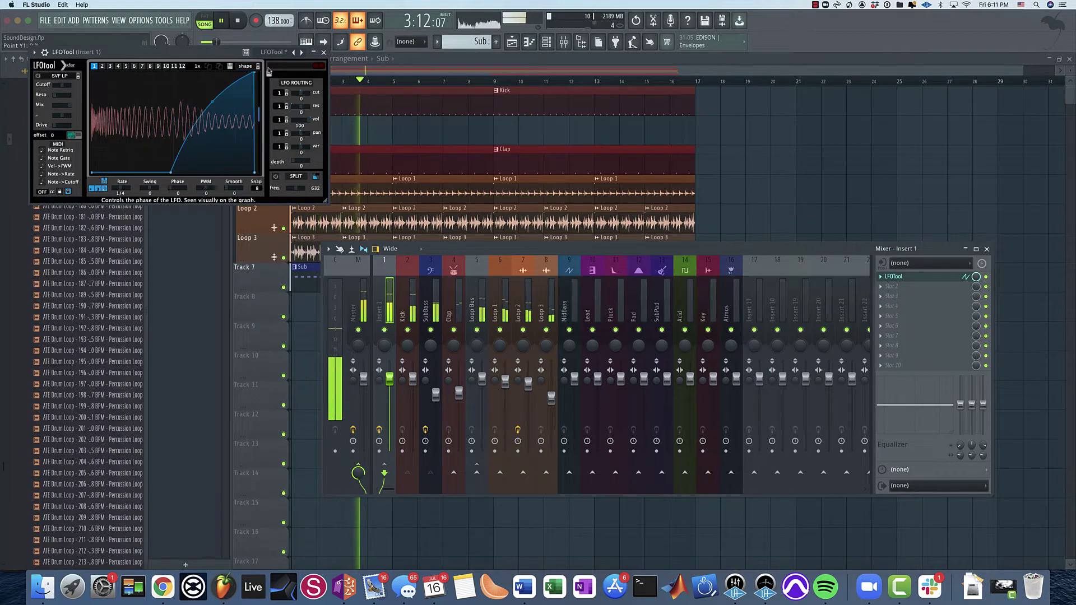
pyautogui.moveTo(255, 72); pyautogui.dragTo(247, 174)
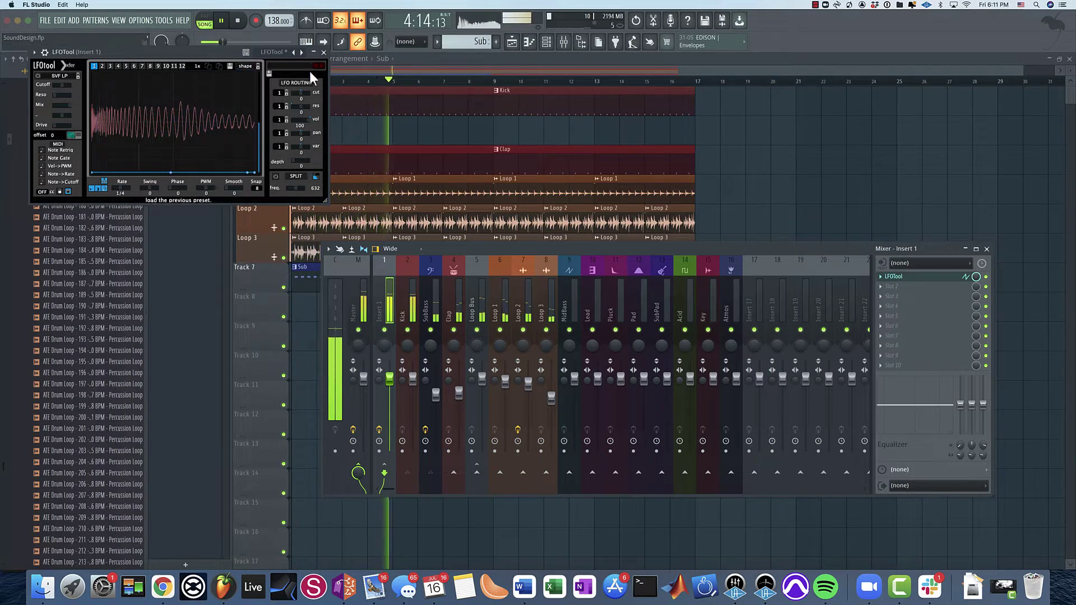
# - Open the SubBass channel's Spire synth and fine-tune its mod 1 macro during playback against the LFOTool waveform
pyautogui.click(546, 41)
pyautogui.press('space')
pyautogui.click(513, 259)
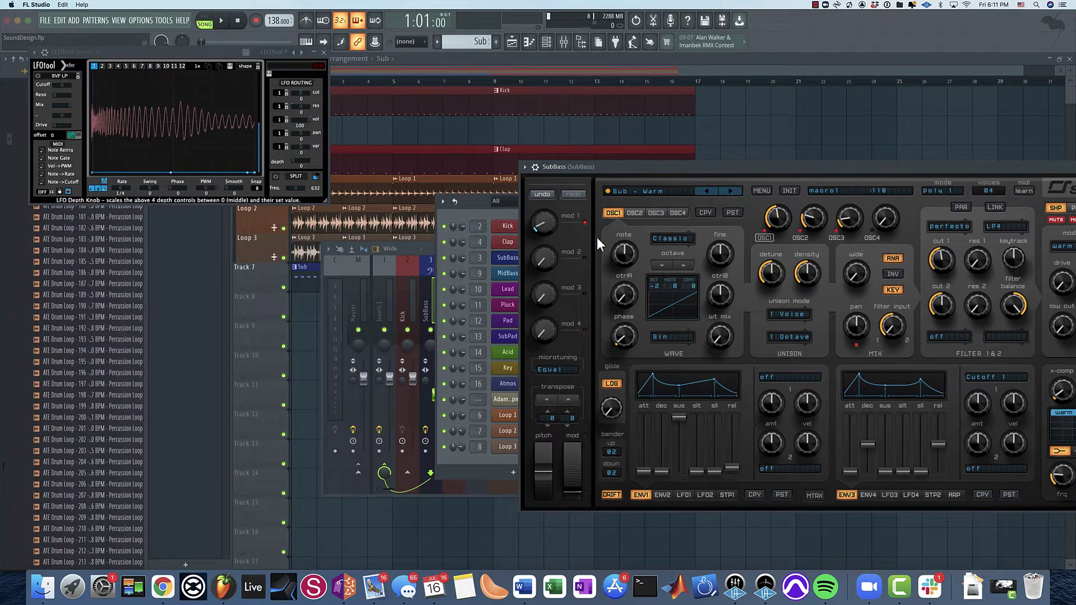
pyautogui.press('space')
pyautogui.moveTo(533, 216); pyautogui.dragTo(536, 221)
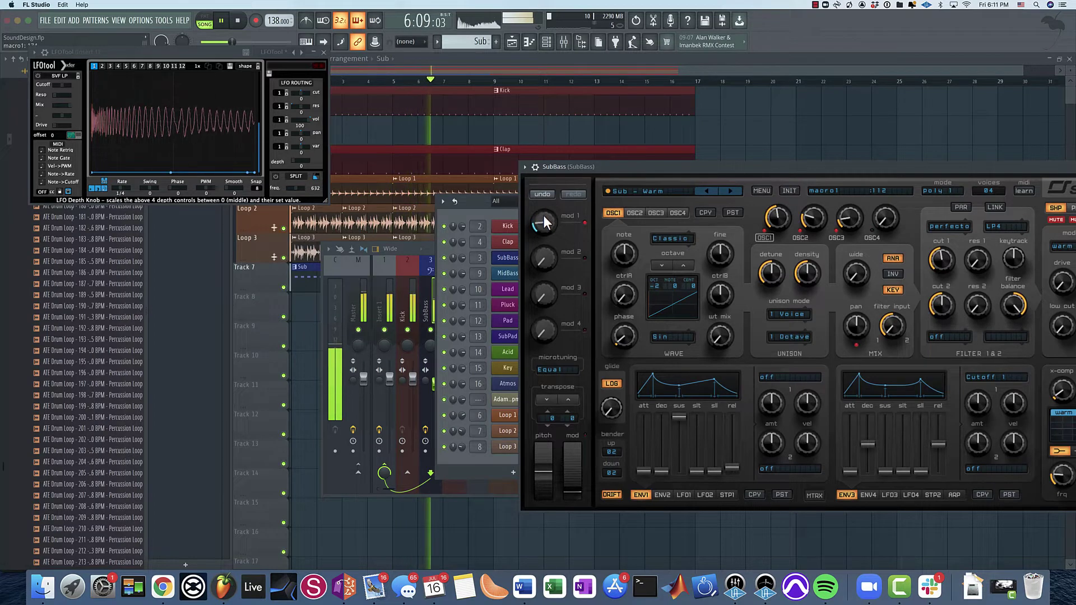
pyautogui.moveTo(543, 215); pyautogui.dragTo(542, 217)
pyautogui.scroll(4, 543, 217)
pyautogui.scroll(-1, 541, 220)
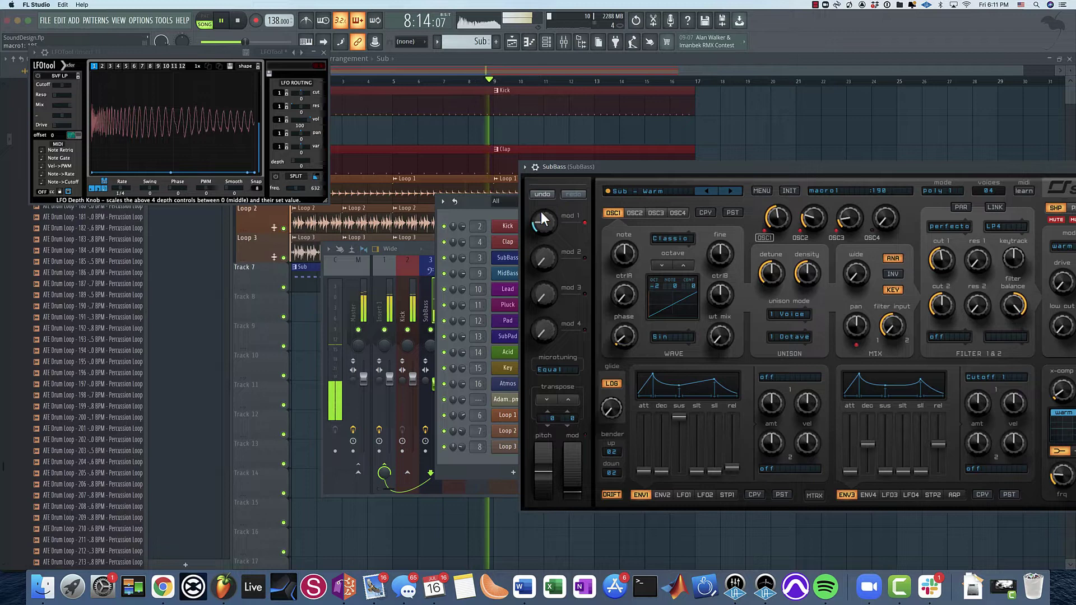
# - Raise the SubBass mixer level slightly, and close the Spire and mixer windows
pyautogui.click(429, 252)
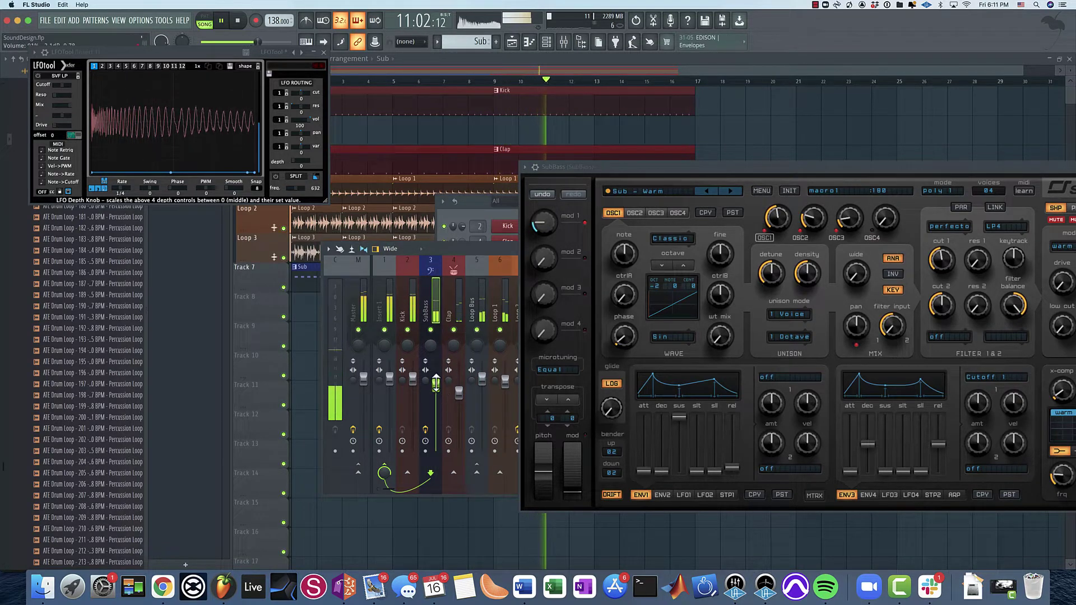
pyautogui.moveTo(751, 168); pyautogui.dragTo(362, 194)
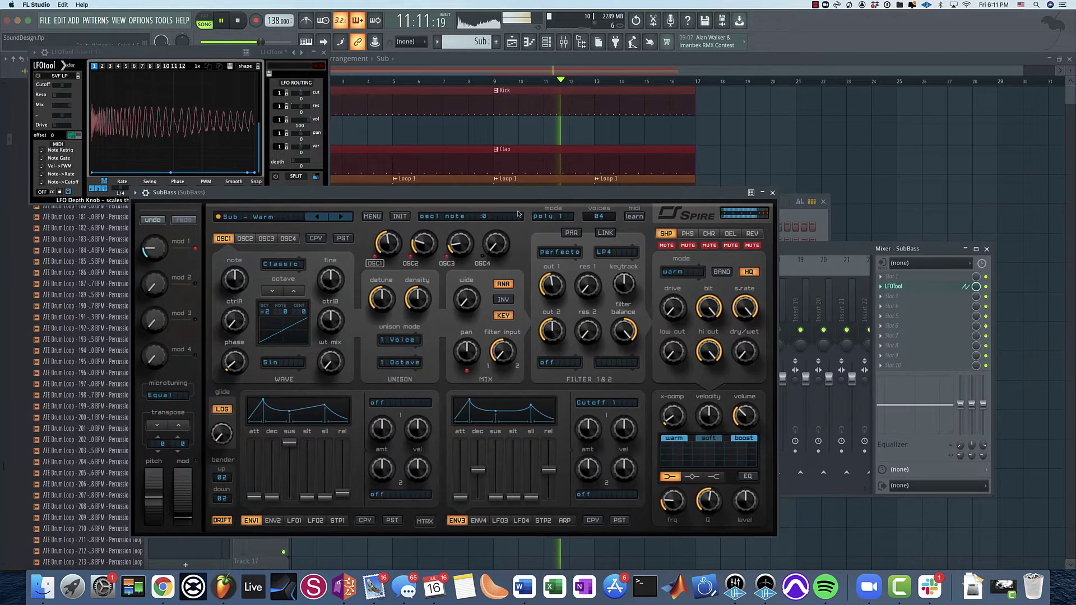
pyautogui.click(772, 192)
pyautogui.click(987, 250)
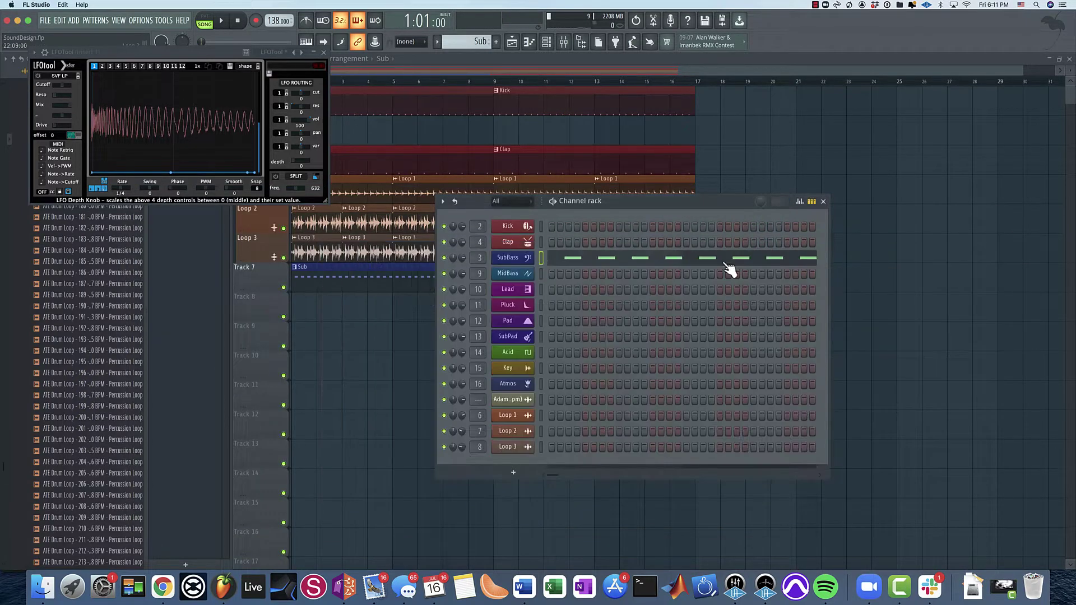
# - Reset the MidBass channel's Spire synth to its init preset and close the synth
pyautogui.click(530, 274)
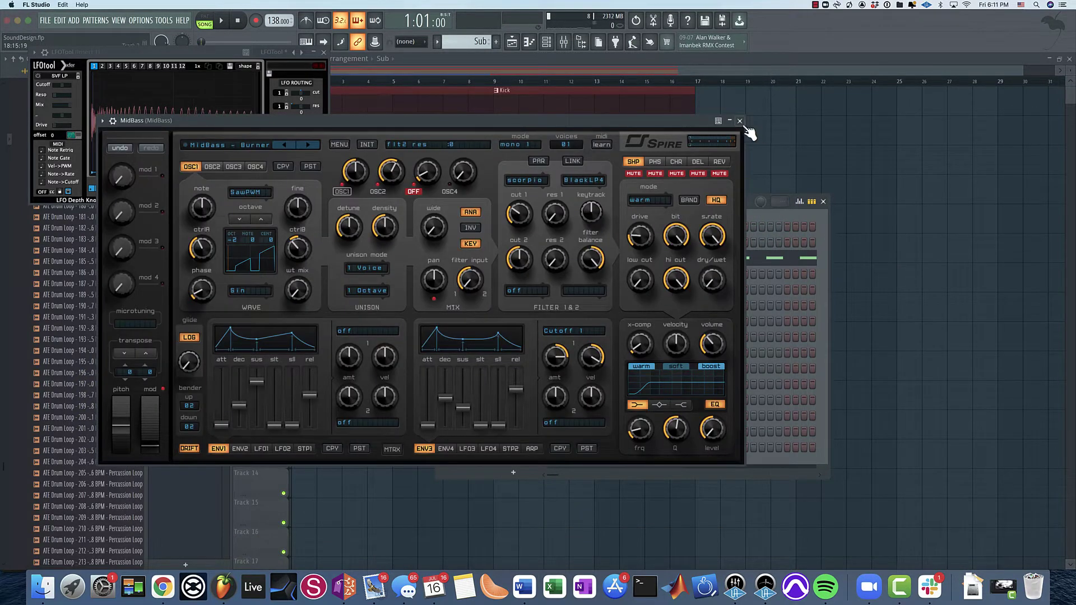
pyautogui.click(375, 145)
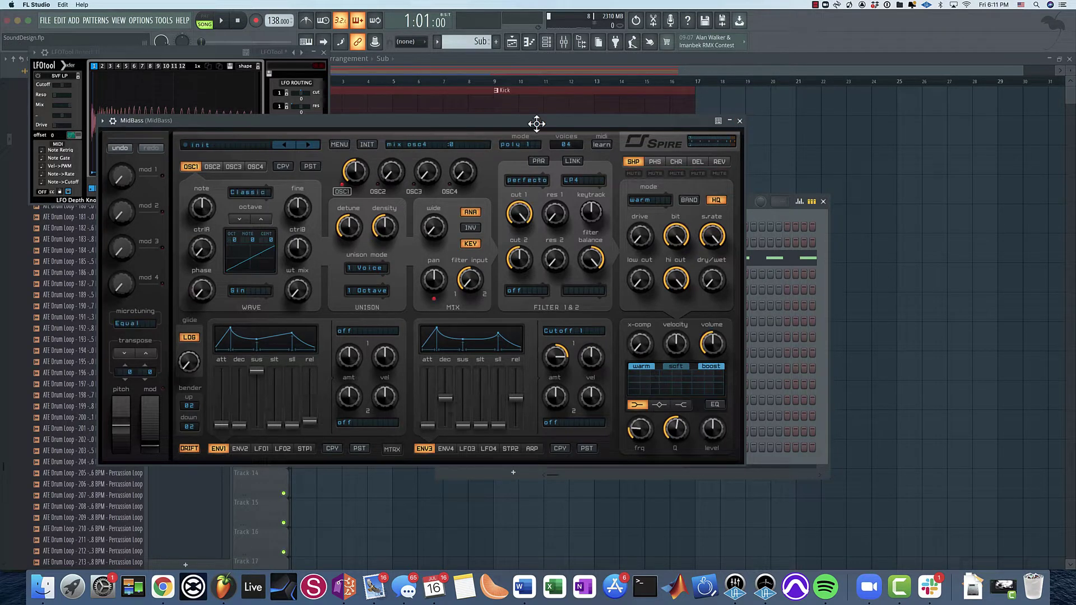
pyautogui.click(739, 121)
# - In the MidBass piano roll, draw three consecutive sixteenth A4 notes after the first downbeat of bar 1
pyautogui.rightClick(511, 271)
pyautogui.click(543, 271)
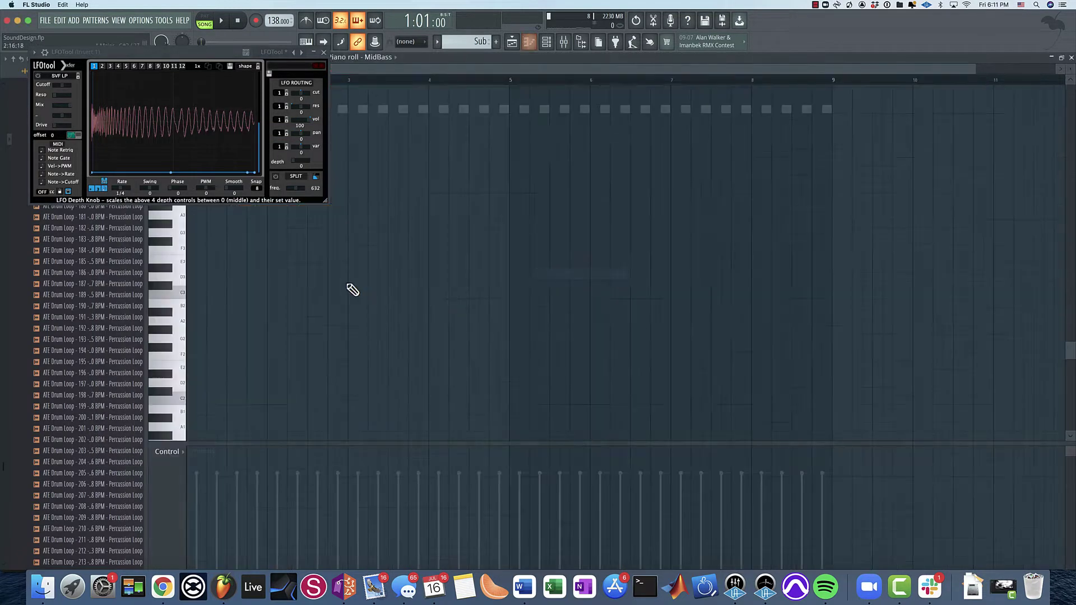
pyautogui.click(323, 53)
pyautogui.scroll(3, 225, 242)
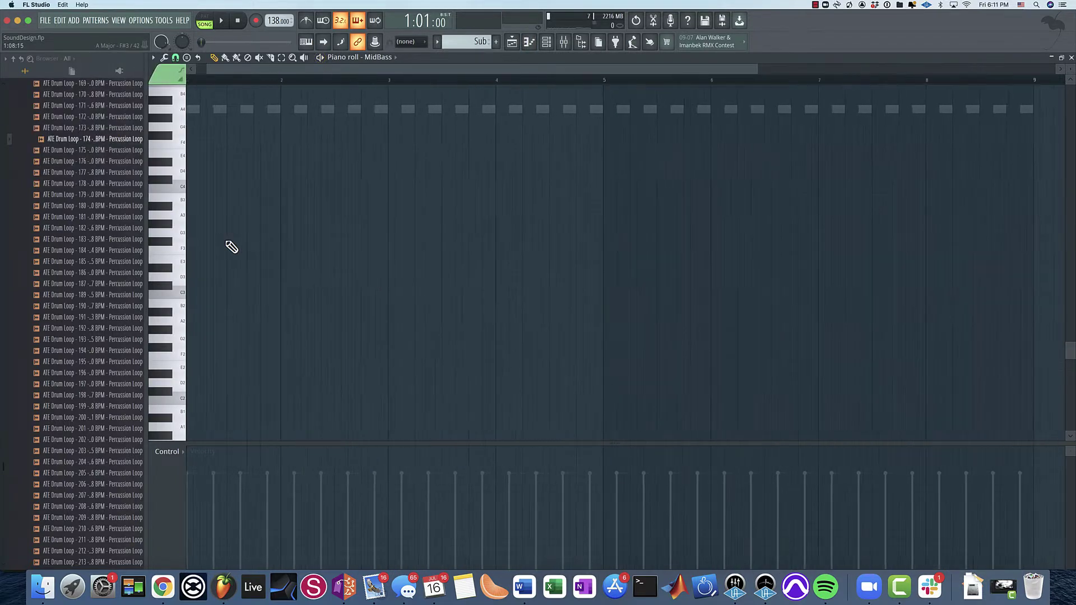
pyautogui.scroll(3, 363, 242)
pyautogui.scroll(4, 364, 242)
pyautogui.scroll(1, 287, 212)
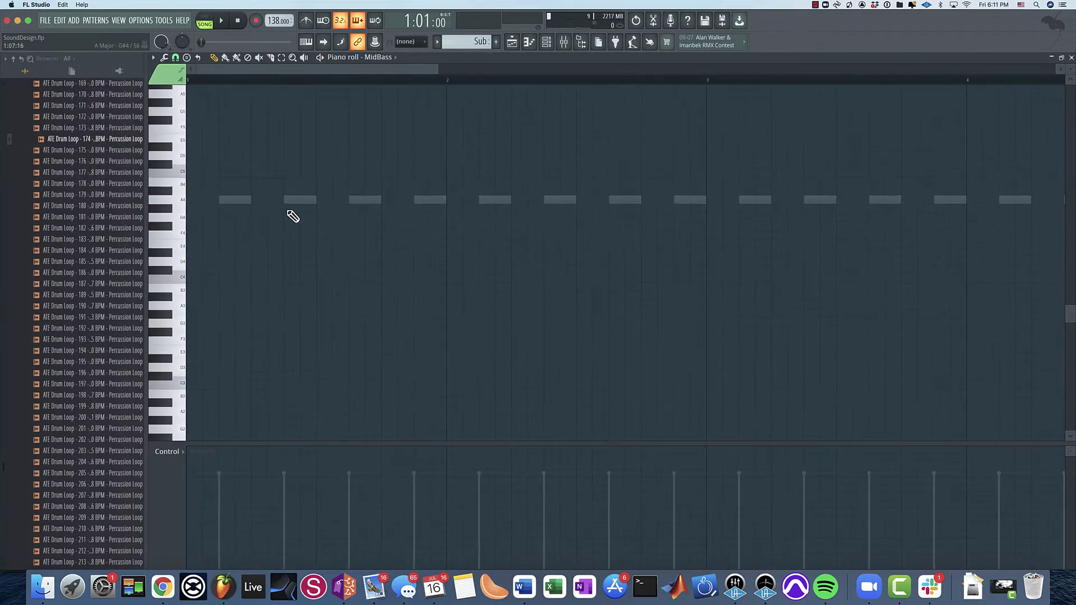
pyautogui.click(202, 200)
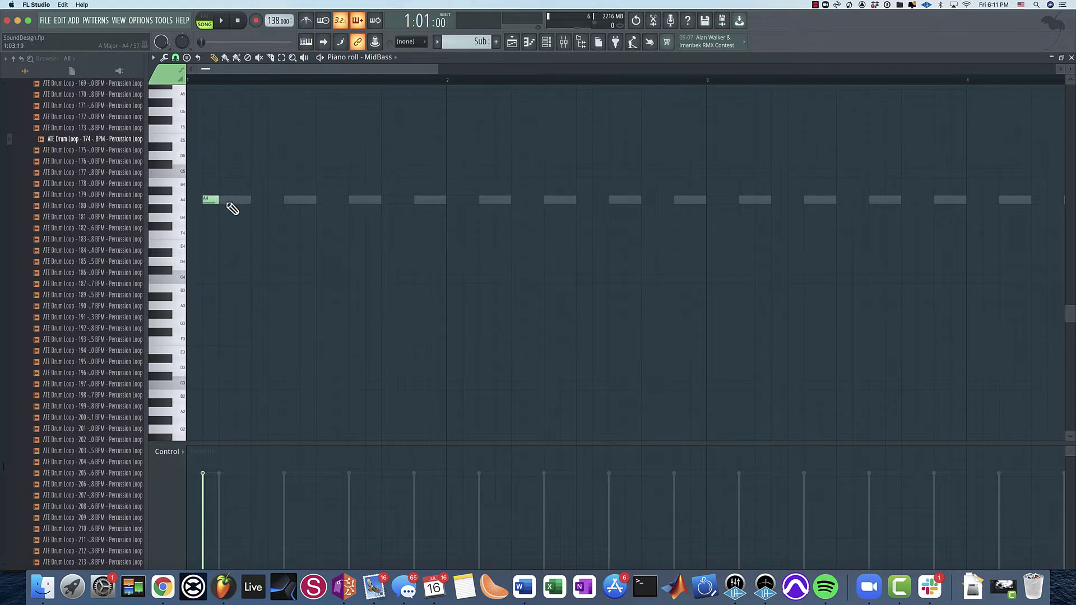
pyautogui.scroll(1, 253, 225)
pyautogui.click(226, 208)
pyautogui.click(243, 209)
# - Copy the three-note A4 group onto the remaining beats of bar 1 and play it back
pyautogui.moveTo(251, 217); pyautogui.dragTo(175, 178)
pyautogui.moveTo(207, 210); pyautogui.dragTo(268, 210)
pyautogui.press('space')
pyautogui.moveTo(347, 233); pyautogui.dragTo(233, 226)
pyautogui.hotkey('ctrl', 'b')
pyautogui.press('space')
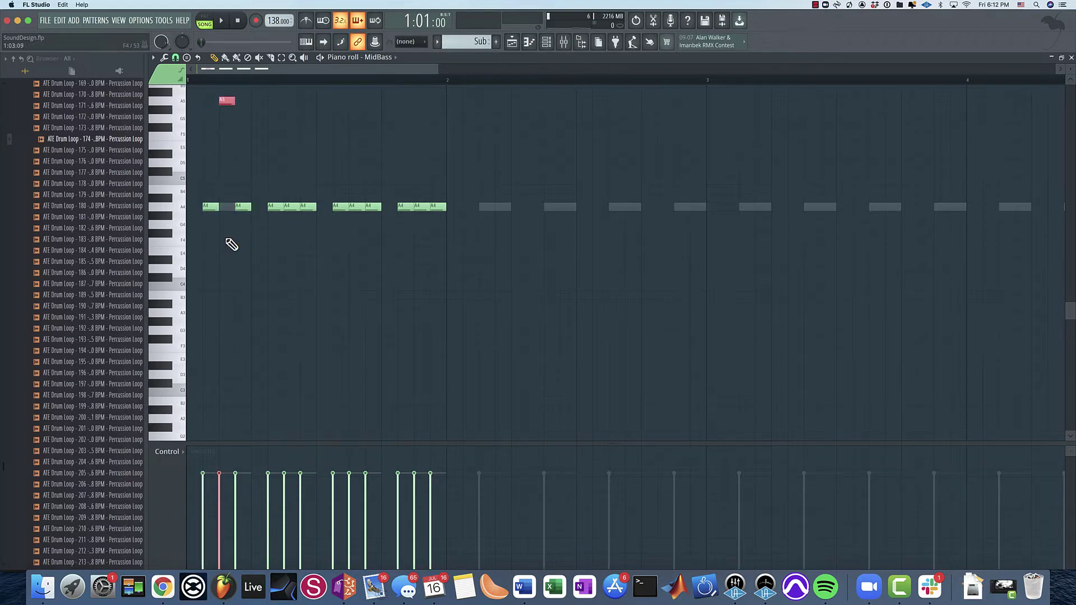
# - Try raising the middle note of each three-note MidBass group one octave to A5, and listen to the variation
pyautogui.moveTo(273, 195); pyautogui.dragTo(277, 209)
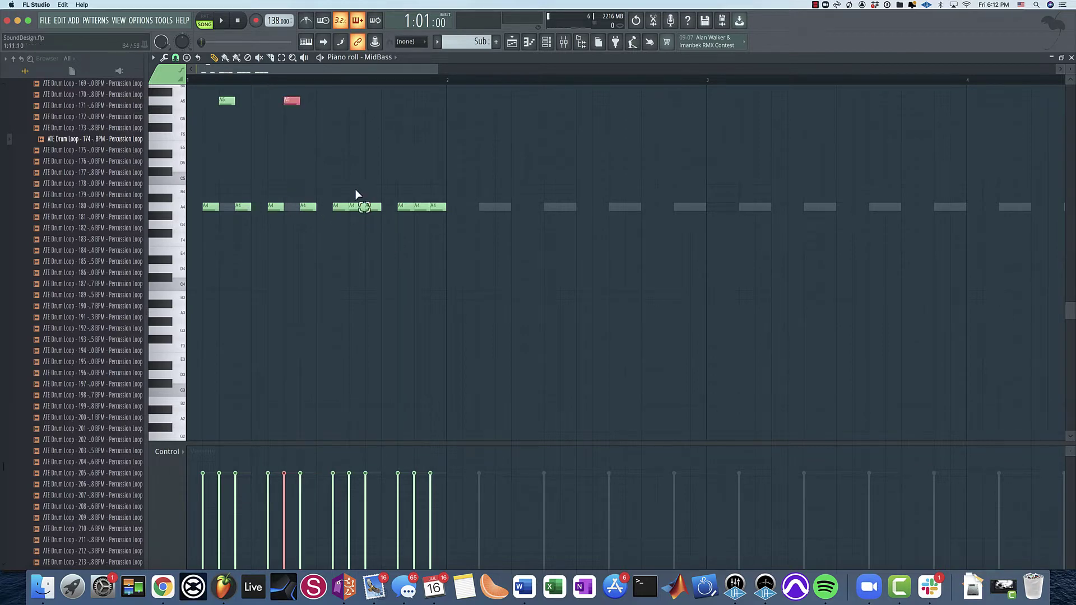
pyautogui.hotkey('ctrl', 'Up')
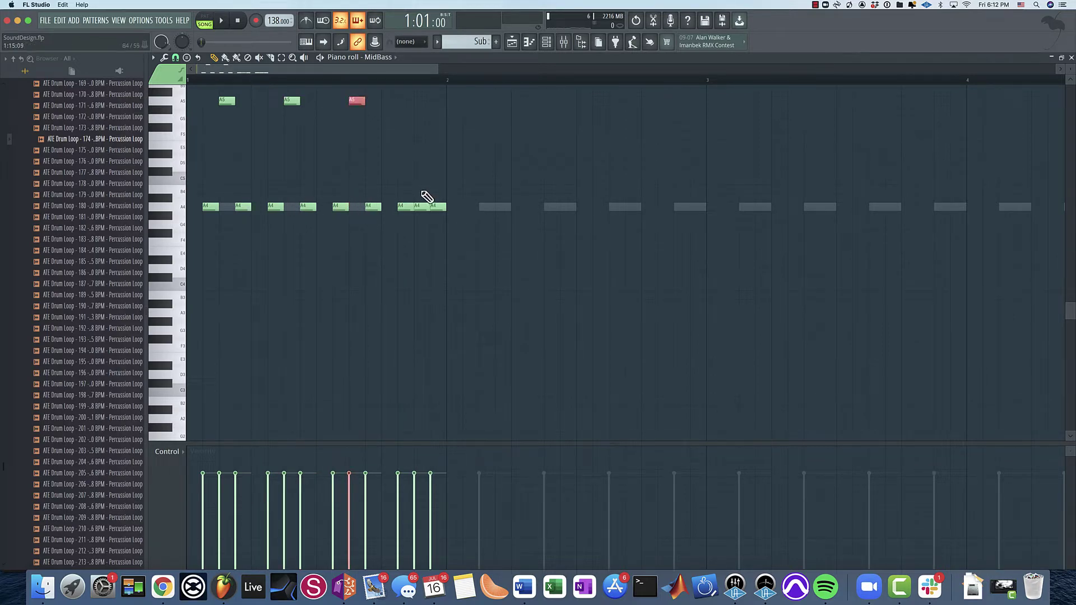
pyautogui.moveTo(420, 186); pyautogui.dragTo(420, 213)
pyautogui.hotkey('ctrl', 'Up')
pyautogui.press('space')
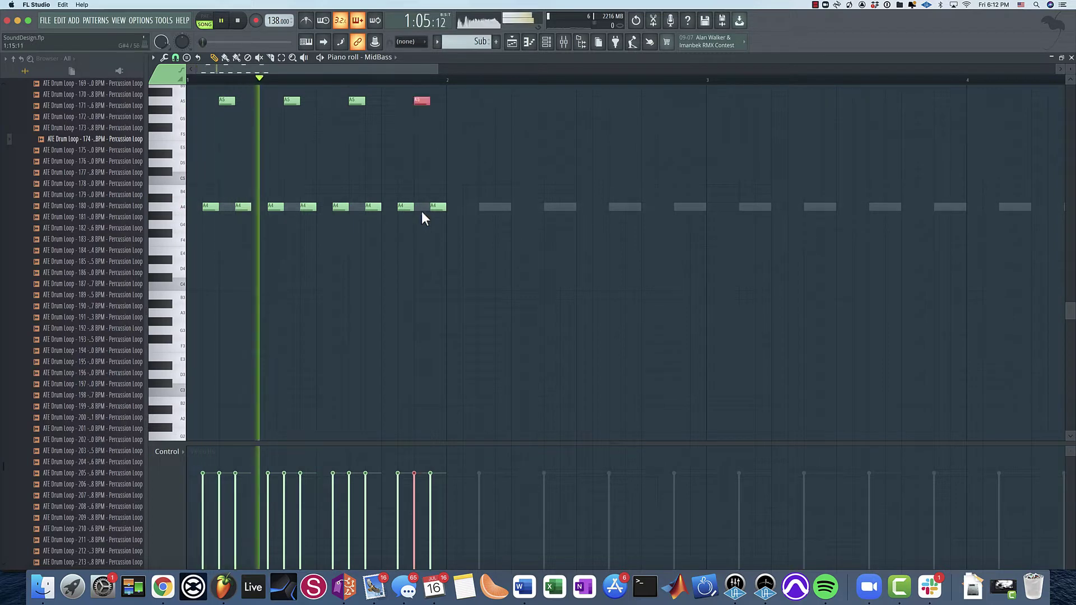
# - Stop playback and move the raised A5 notes back down one octave to A4
pyautogui.moveTo(497, 130); pyautogui.dragTo(95, 98)
pyautogui.press('space')
pyautogui.hotkey('ctrl', 'Down')
# - Move all the MidBass notes from the Sub pattern into a new pattern named MidBass
pyautogui.hotkey('ctrl', 'a')
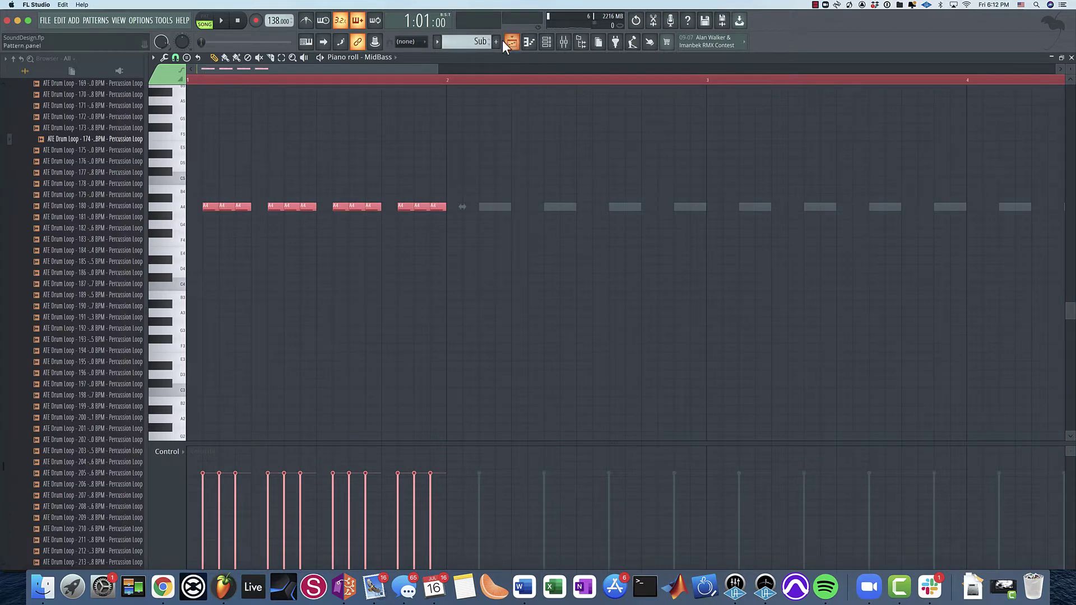
pyautogui.click(544, 45)
pyautogui.hotkey('ctrl', 'x')
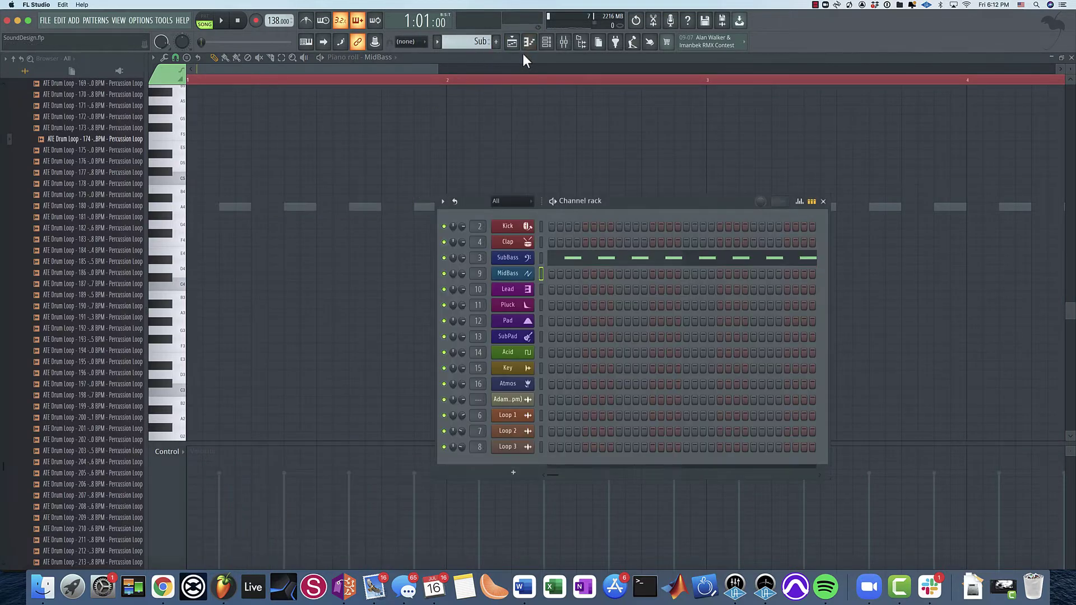
pyautogui.click(496, 42)
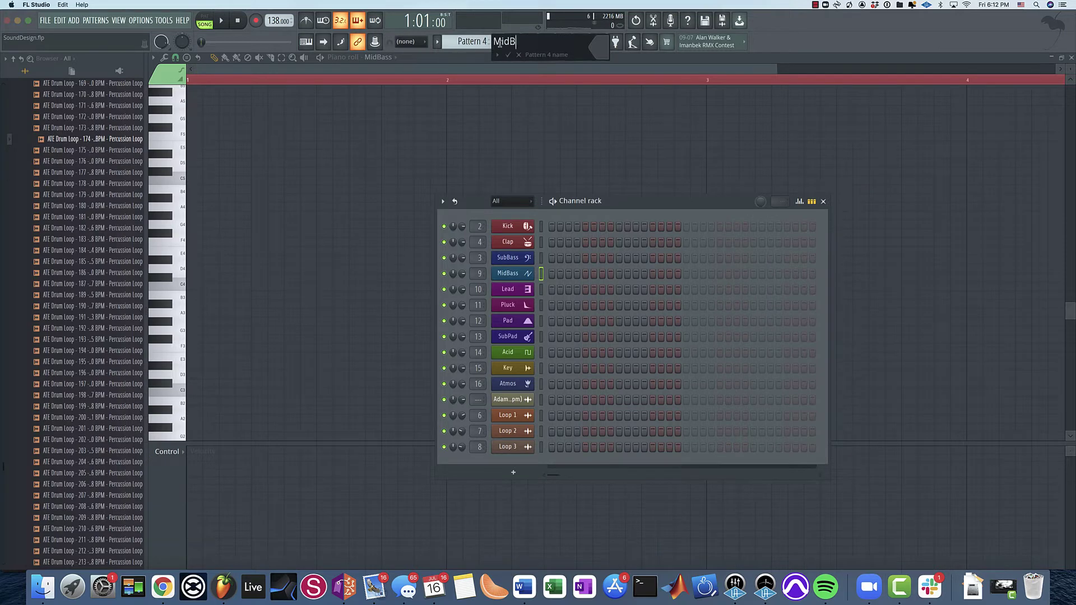
pyautogui.press('Return')
pyautogui.hotkey('ctrl', 'v')
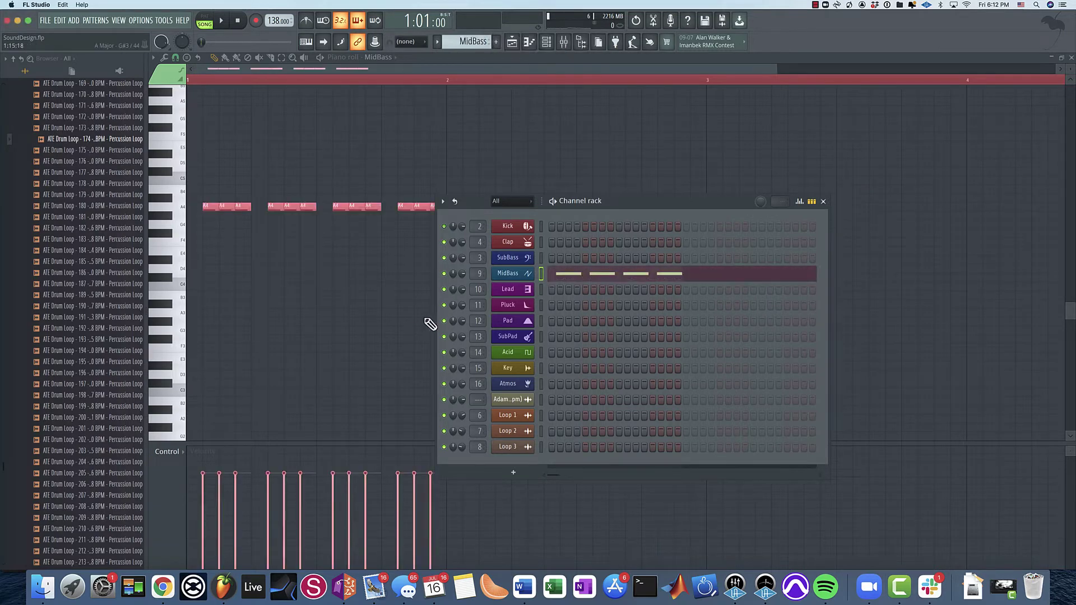
# - Fill Track 8 of the playlist with MidBass clips across bars 1 to 16 and show the channel rack
pyautogui.press('F6')
pyautogui.press('F5')
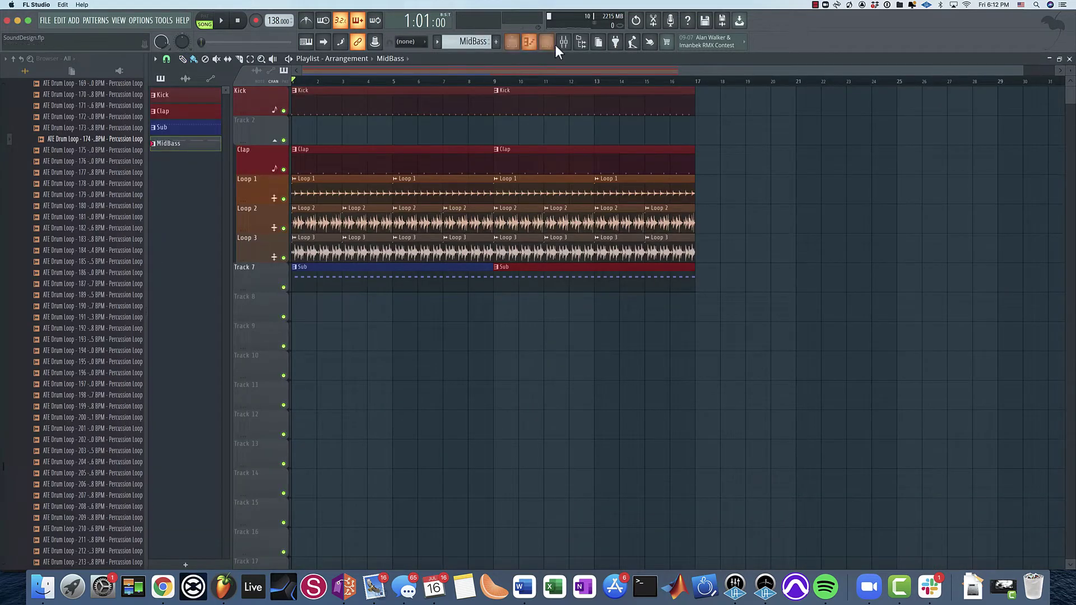
pyautogui.click(546, 42)
pyautogui.press('F6')
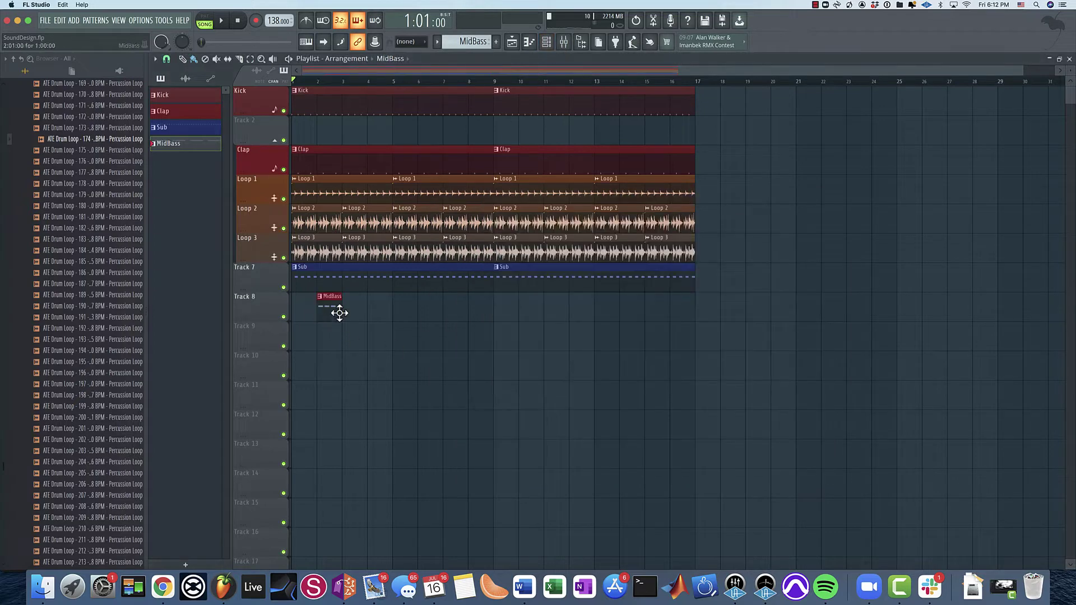
pyautogui.moveTo(339, 308)
pyautogui.mouseDown()
pyautogui.moveTo(308, 307)
pyautogui.moveTo(661, 307)
pyautogui.mouseUp()
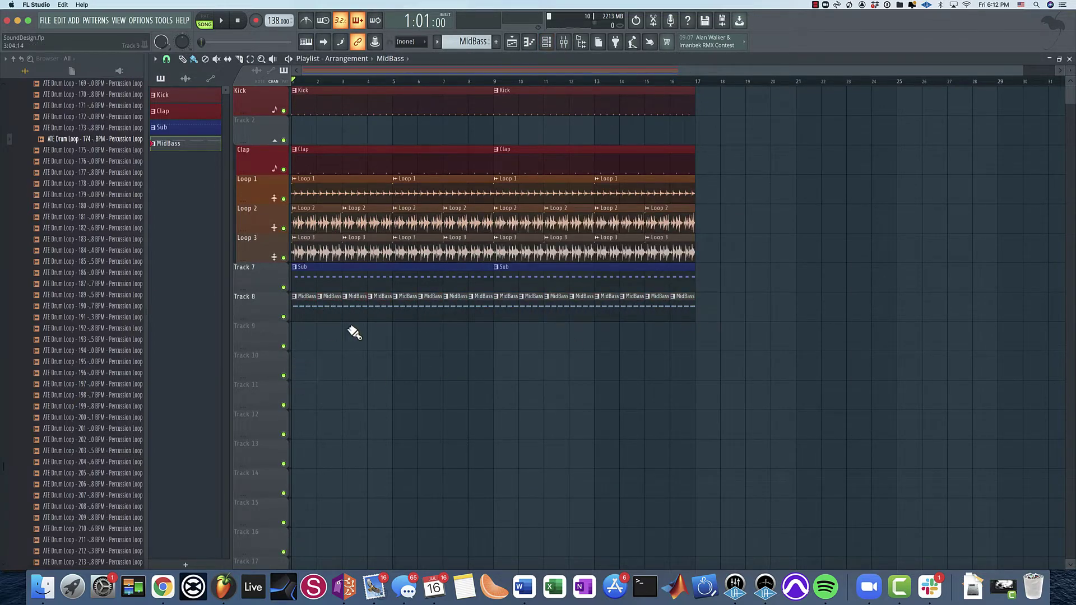
pyautogui.press('F6')
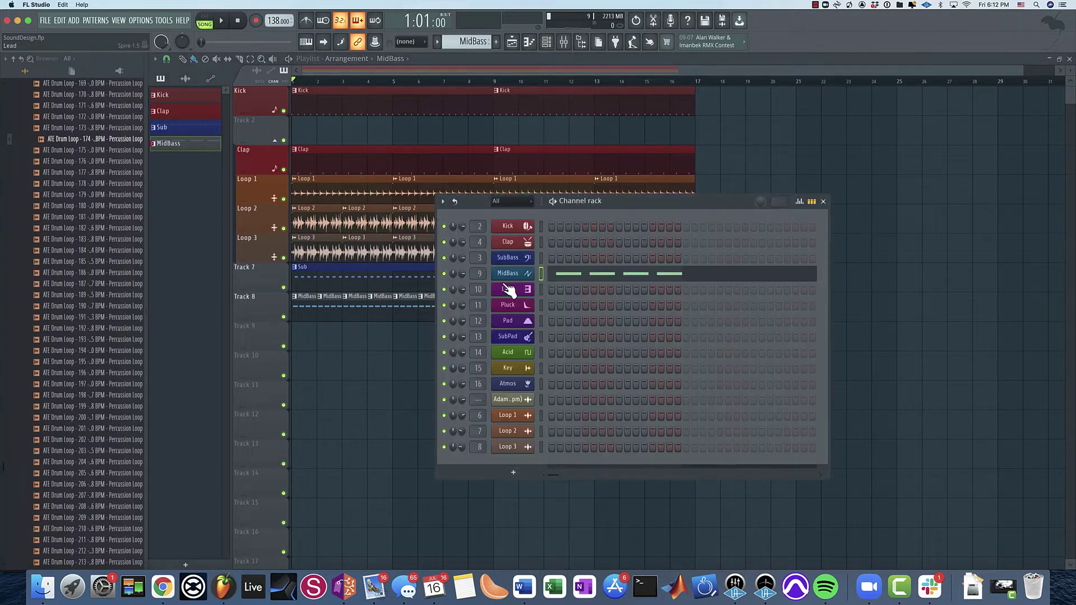
# - Open the MidBass Spire synth, lower its filter 1 cutoff to about 129, and drop oscillator 1 by one octave
pyautogui.click(506, 277)
pyautogui.moveTo(406, 122); pyautogui.dragTo(529, 139)
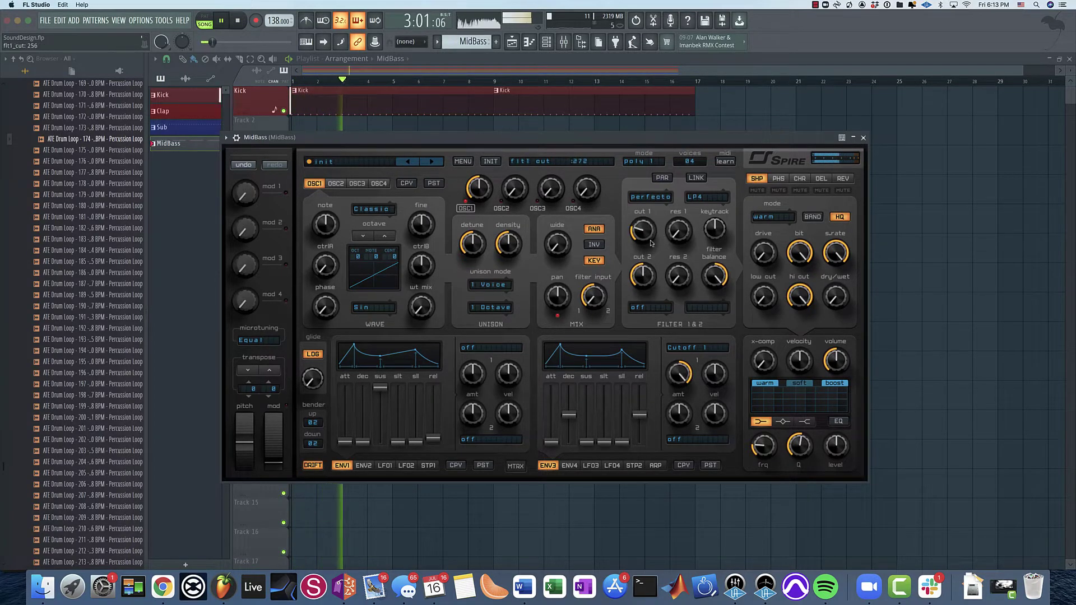
pyautogui.moveTo(643, 231); pyautogui.dragTo(650, 256)
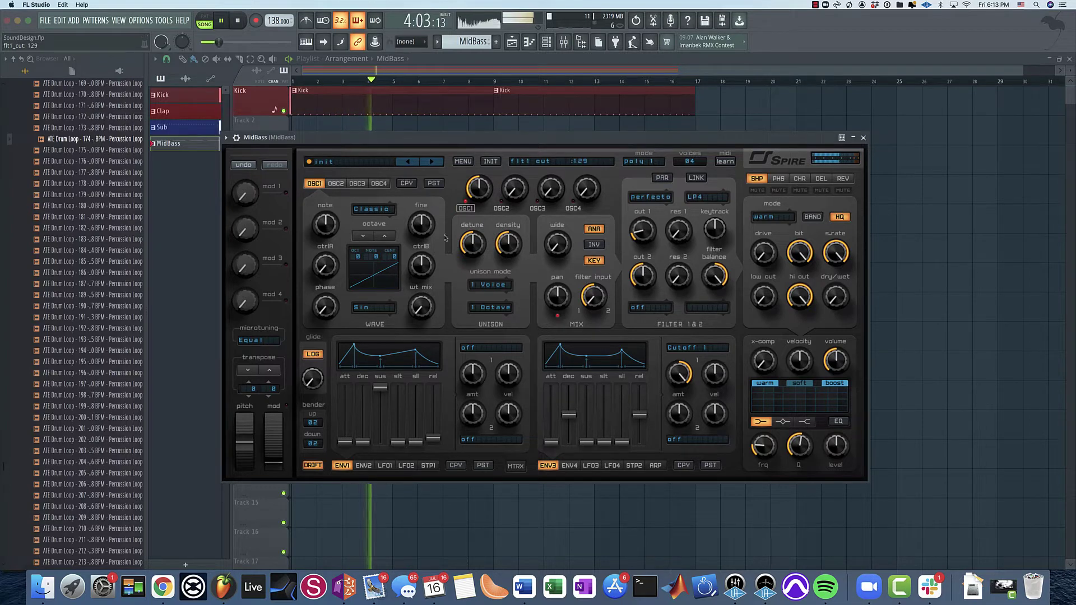
pyautogui.press('space')
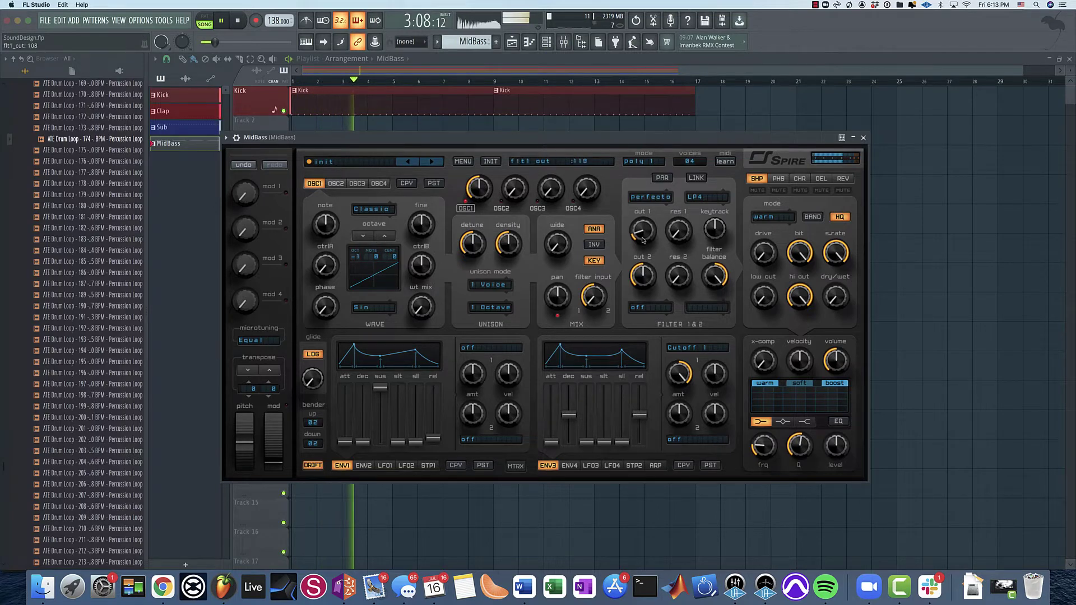
# - Lower the MidBass filter 1 cutoff further and shorten the ENV3 decay to about 429 while listening to playback
pyautogui.moveTo(641, 239); pyautogui.dragTo(641, 245)
pyautogui.moveTo(712, 313); pyautogui.dragTo(711, 311)
pyautogui.moveTo(568, 419); pyautogui.dragTo(569, 423)
pyautogui.press('space')
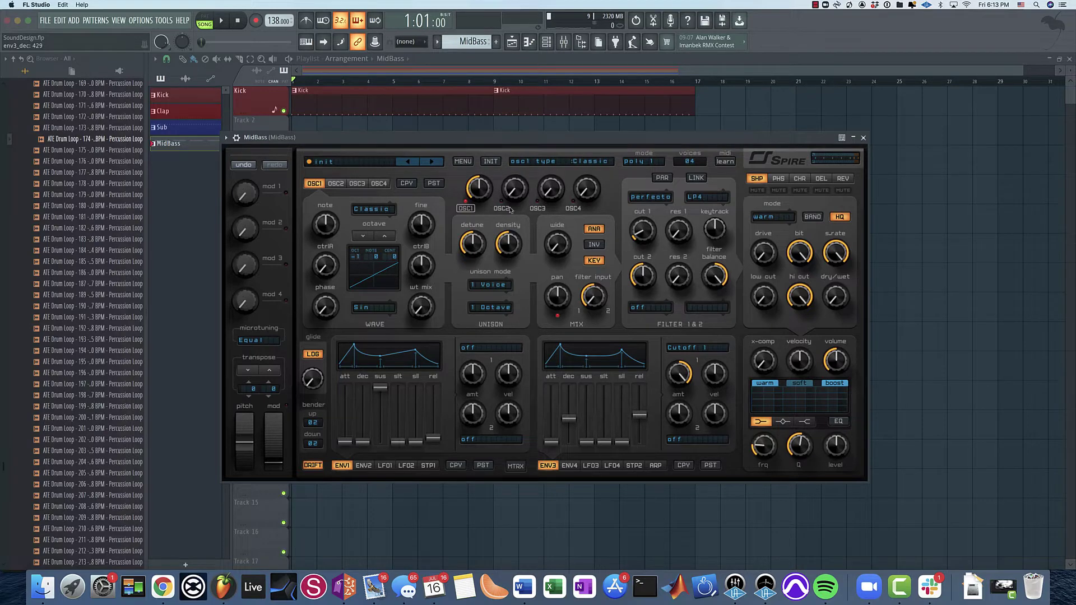
# - Set oscillator 1's unison mode to 8 voices and play the arrangement
pyautogui.click(491, 307)
pyautogui.click(501, 281)
pyautogui.click(500, 283)
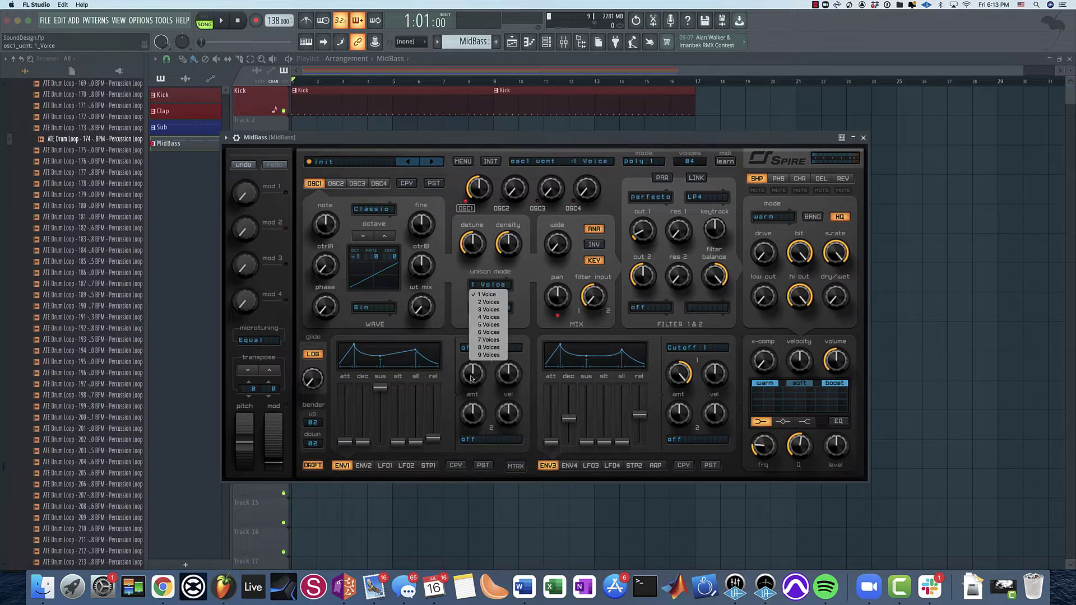
pyautogui.click(486, 348)
pyautogui.press('space')
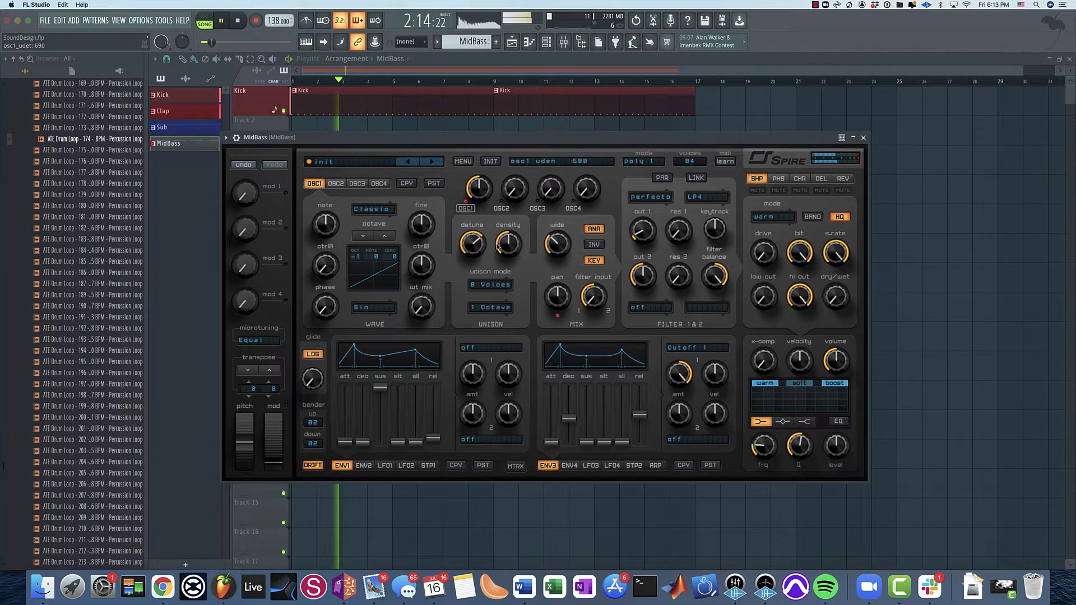
# - Adjust oscillator 1's unison detune, set filter 1 cutoff to about 112, and raise the wide amount to 1000
pyautogui.moveTo(497, 246); pyautogui.dragTo(477, 268)
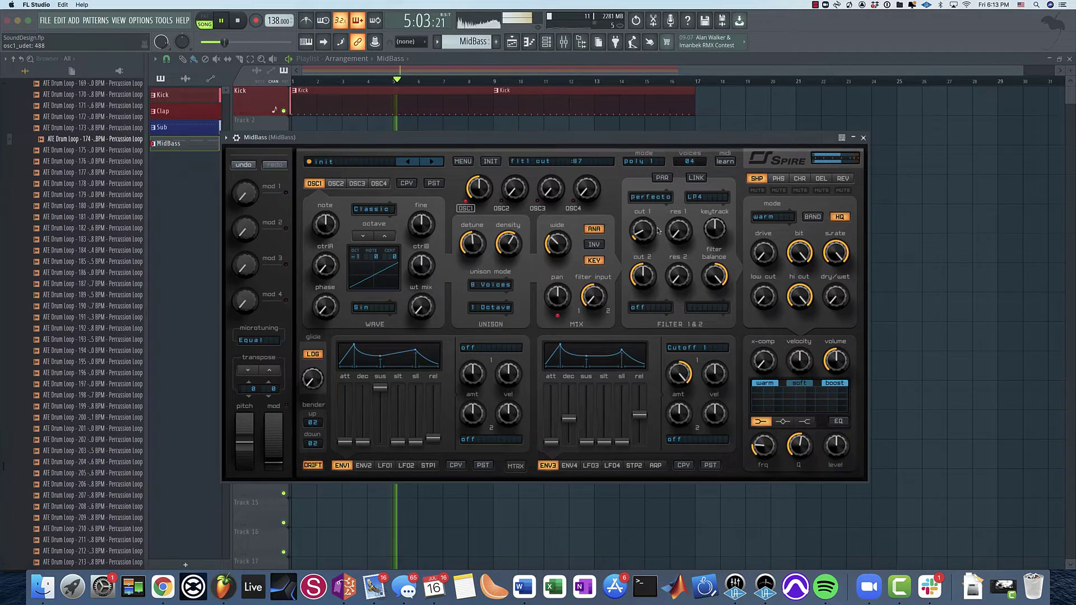
pyautogui.moveTo(648, 231); pyautogui.dragTo(647, 227)
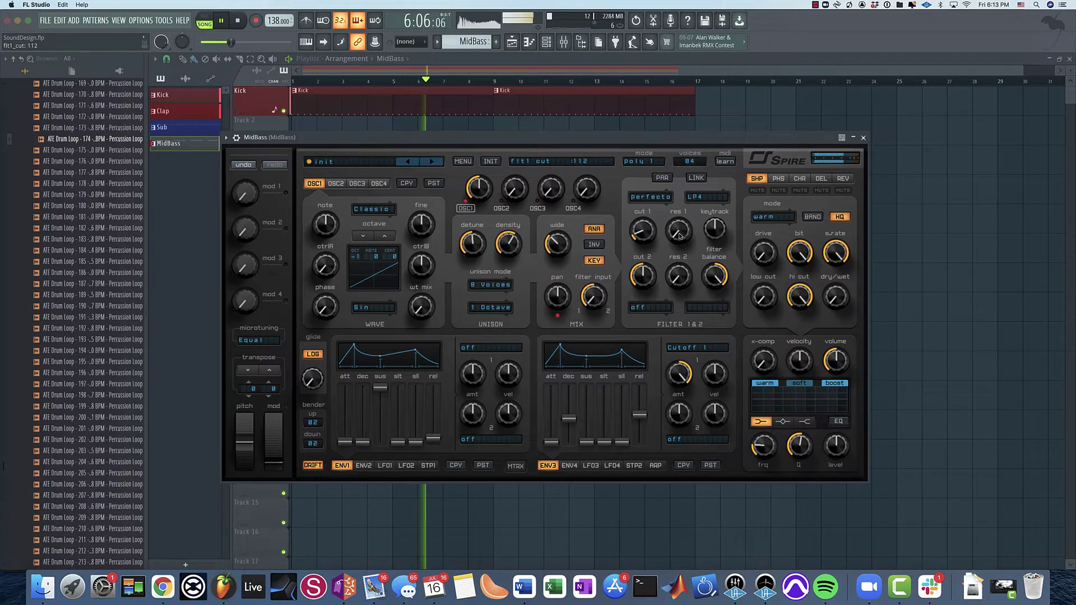
pyautogui.moveTo(557, 245); pyautogui.dragTo(566, 174)
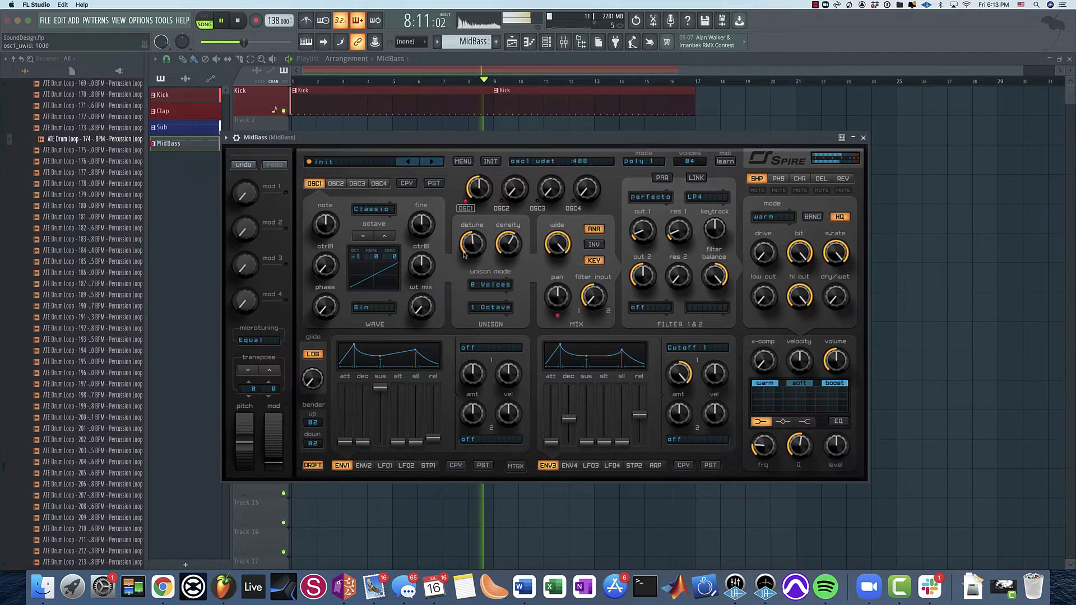
# - Shorten the ENV3 decay to about 326 and set filter 1 cutoff to about 234, stopping playback when done
pyautogui.moveTo(643, 232); pyautogui.dragTo(643, 237)
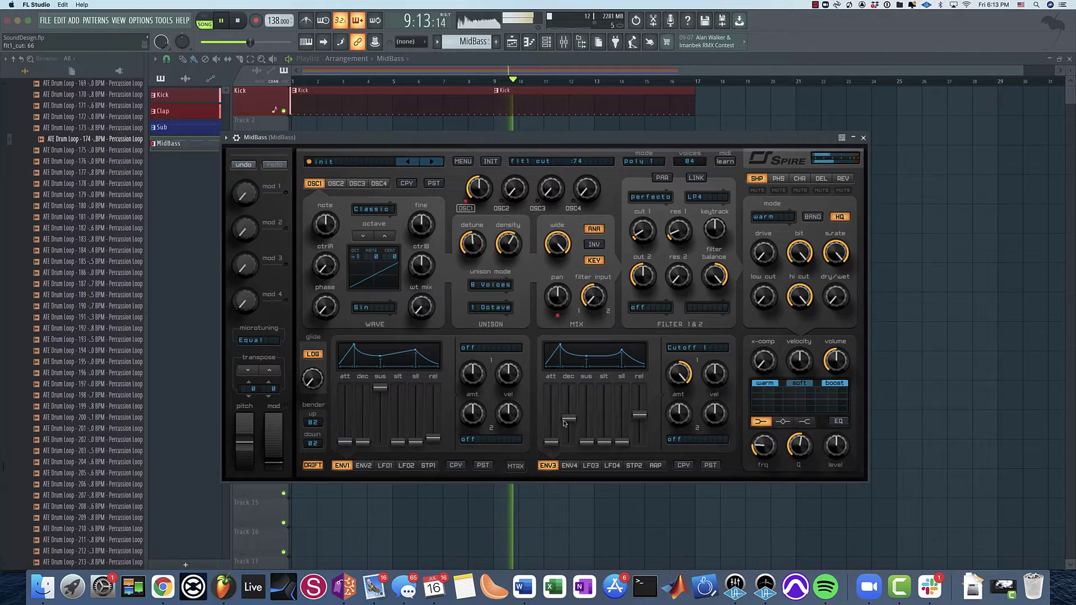
pyautogui.moveTo(567, 419); pyautogui.dragTo(568, 426)
pyautogui.moveTo(643, 235)
pyautogui.mouseDown()
pyautogui.moveTo(644, 224)
pyautogui.moveTo(642, 242)
pyautogui.mouseUp()
pyautogui.press('space')
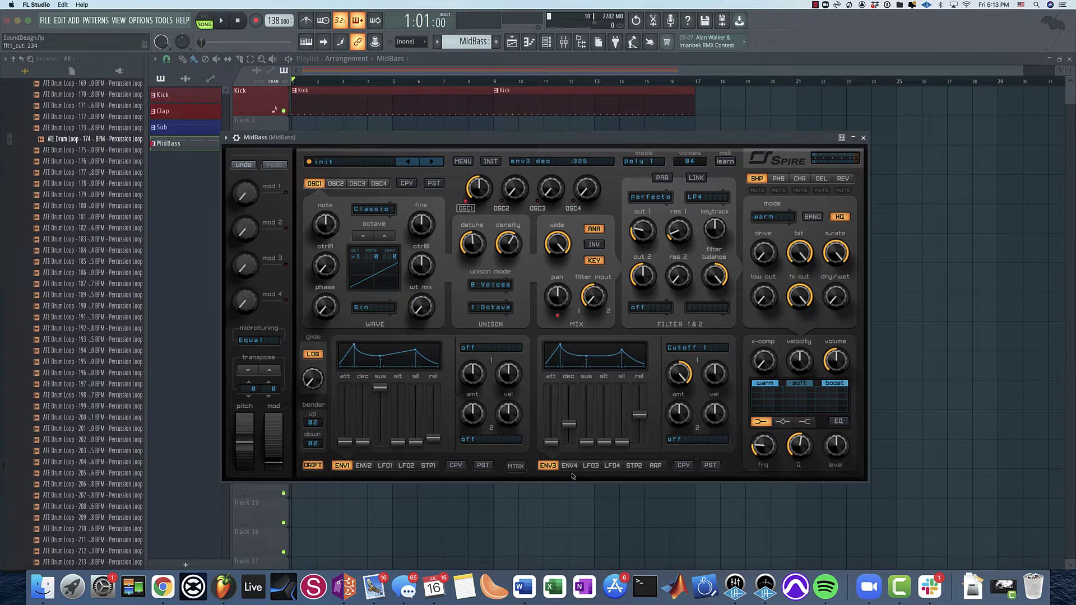
# - Route ENV4 to Cutoff 1 with a decay of about 152 and tune its amount against the filter 1 cutoff
pyautogui.click(569, 466)
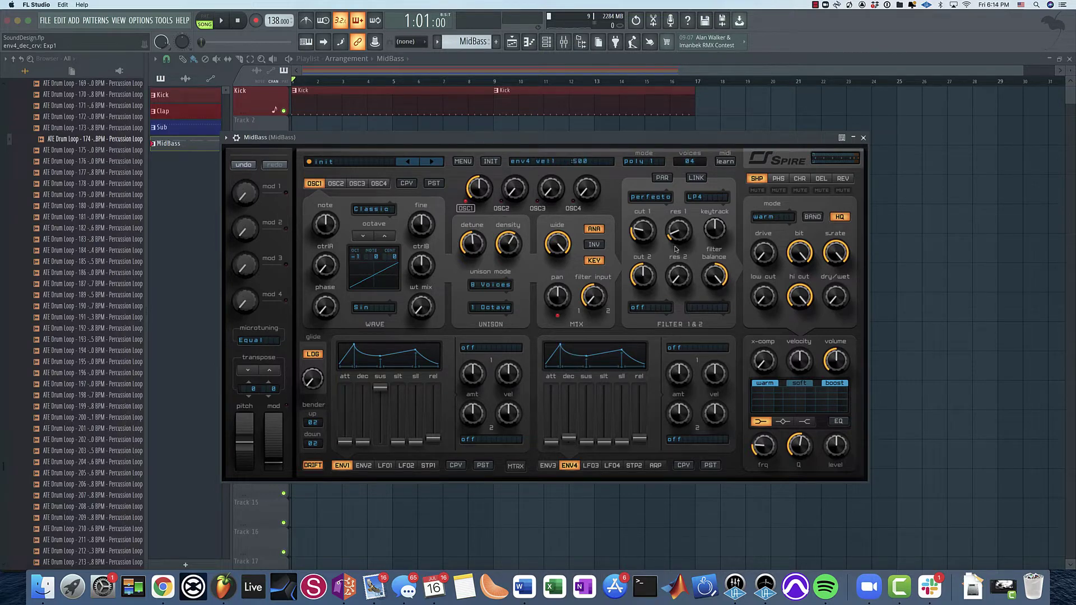
pyautogui.moveTo(644, 242); pyautogui.dragTo(689, 349)
pyautogui.press('space')
pyautogui.moveTo(682, 370)
pyautogui.mouseDown()
pyautogui.moveTo(687, 343)
pyautogui.moveTo(671, 363)
pyautogui.mouseUp()
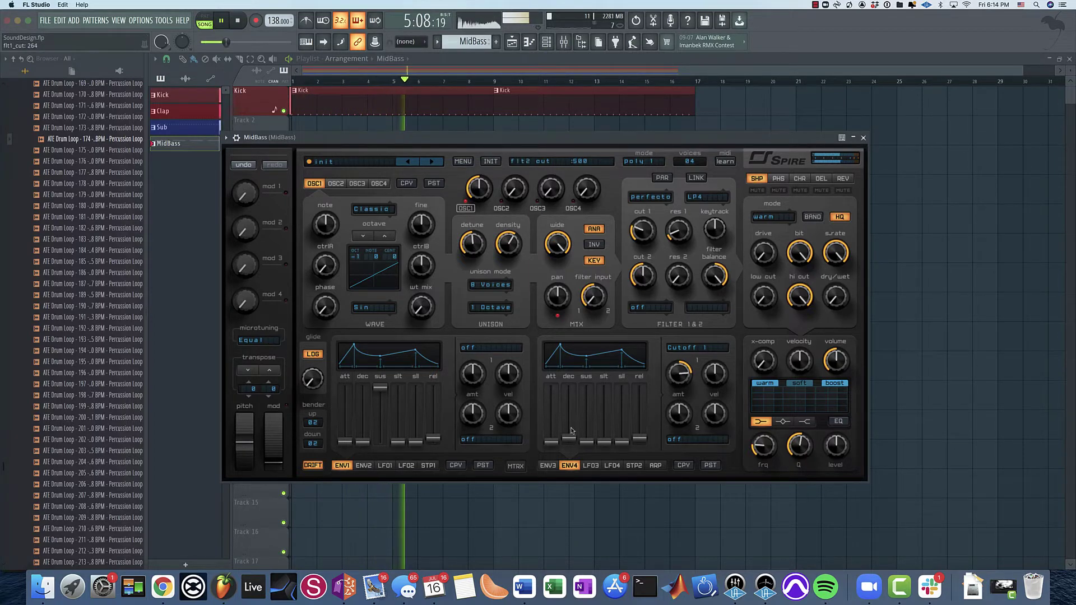
pyautogui.moveTo(569, 439)
pyautogui.mouseDown()
pyautogui.moveTo(568, 409)
pyautogui.moveTo(569, 434)
pyautogui.mouseUp()
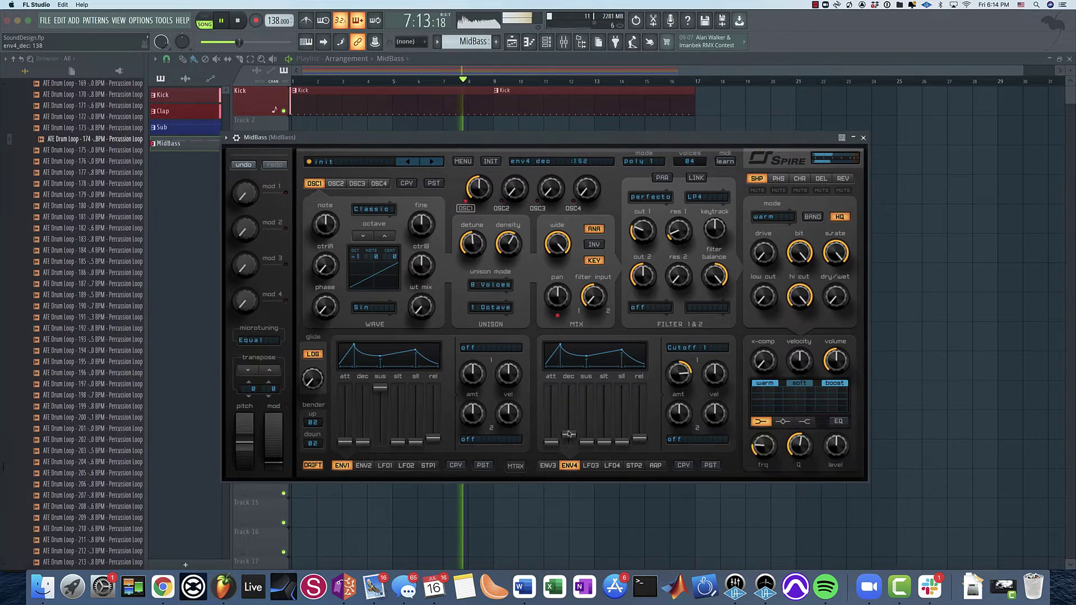
pyautogui.moveTo(680, 375); pyautogui.dragTo(683, 349)
# - Shorten the ENV3 decay to about 292 and reduce oscillator 1's unison detune to about 195
pyautogui.click(547, 466)
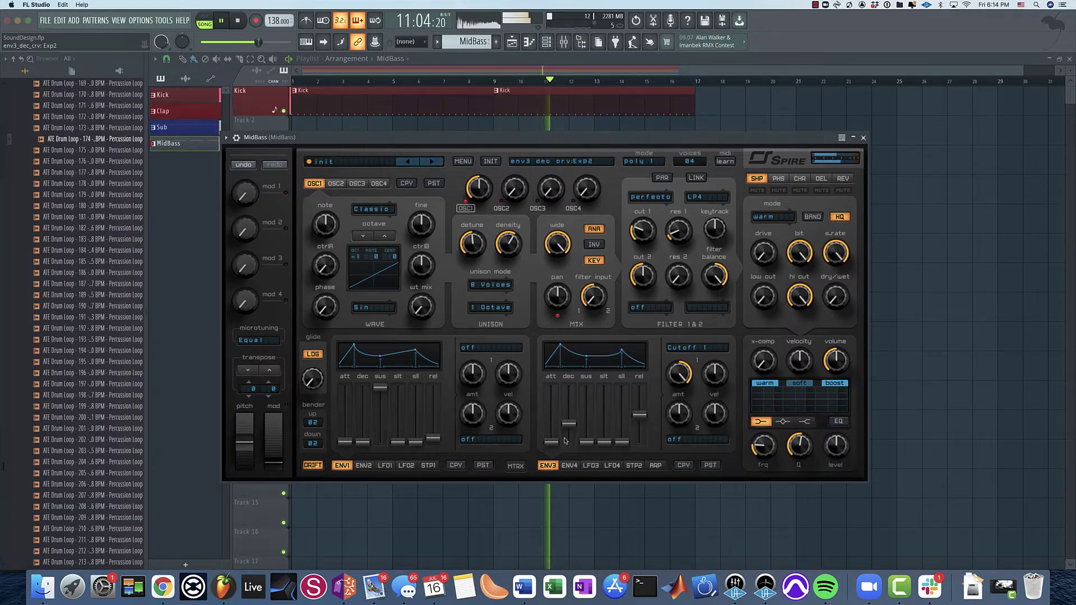
pyautogui.moveTo(569, 425); pyautogui.dragTo(569, 427)
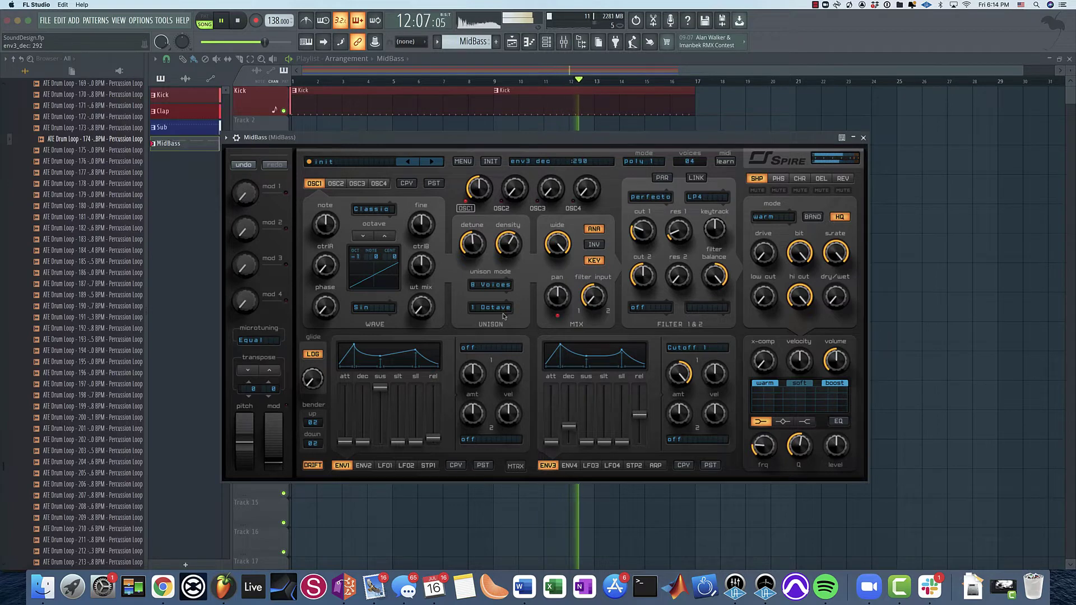
pyautogui.moveTo(472, 244); pyautogui.dragTo(475, 274)
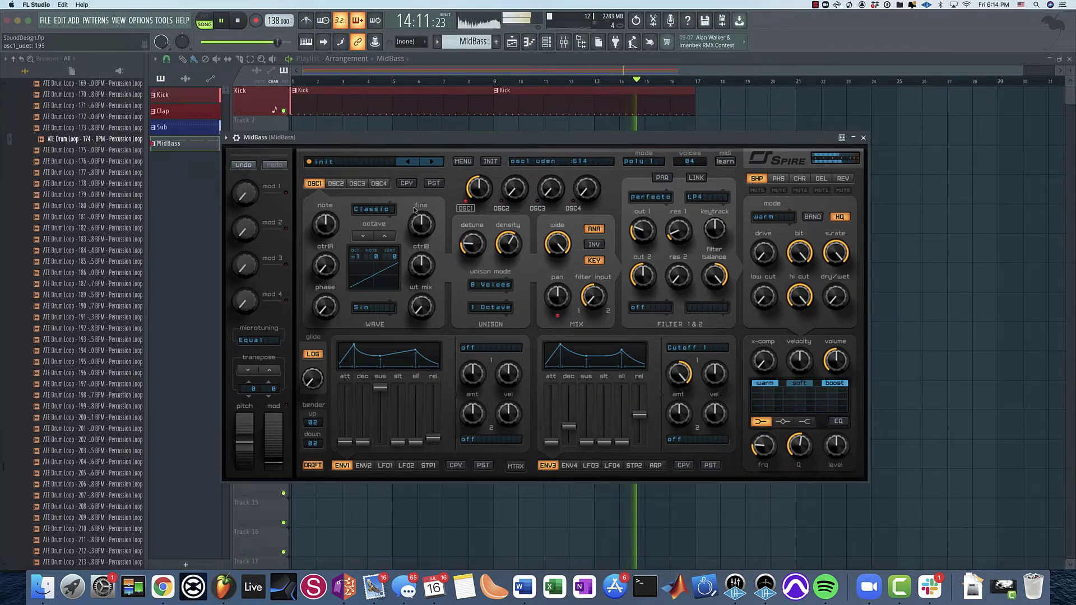
# - Shape ENV1 with a longer decay, a lower sustain and a release of about 105
pyautogui.press('space')
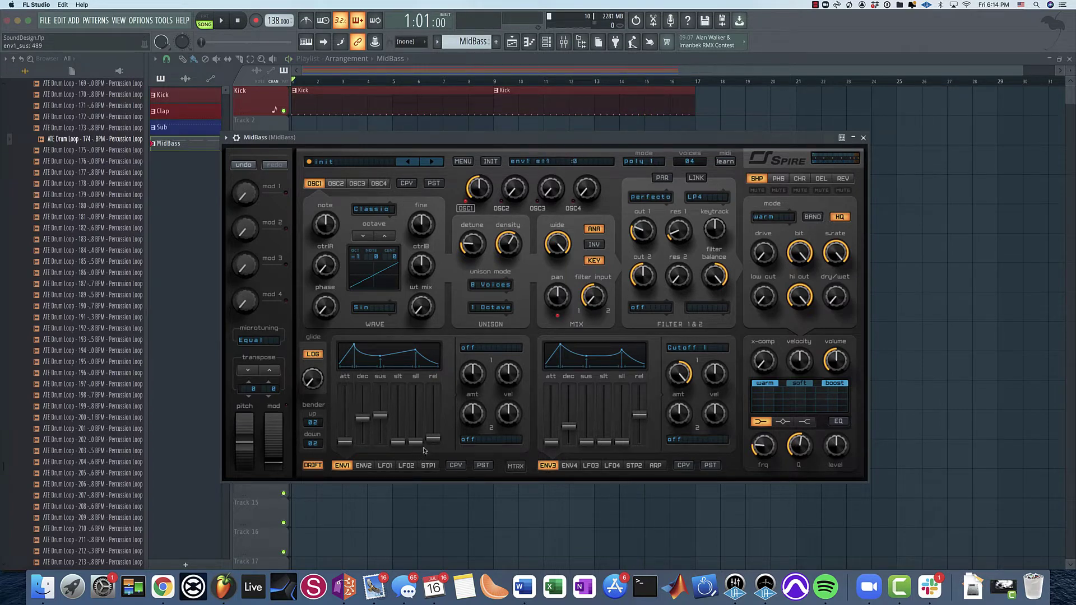
pyautogui.moveTo(361, 421)
pyautogui.mouseDown()
pyautogui.moveTo(379, 421)
pyautogui.moveTo(363, 418)
pyautogui.mouseUp()
pyautogui.moveTo(440, 431); pyautogui.dragTo(441, 441)
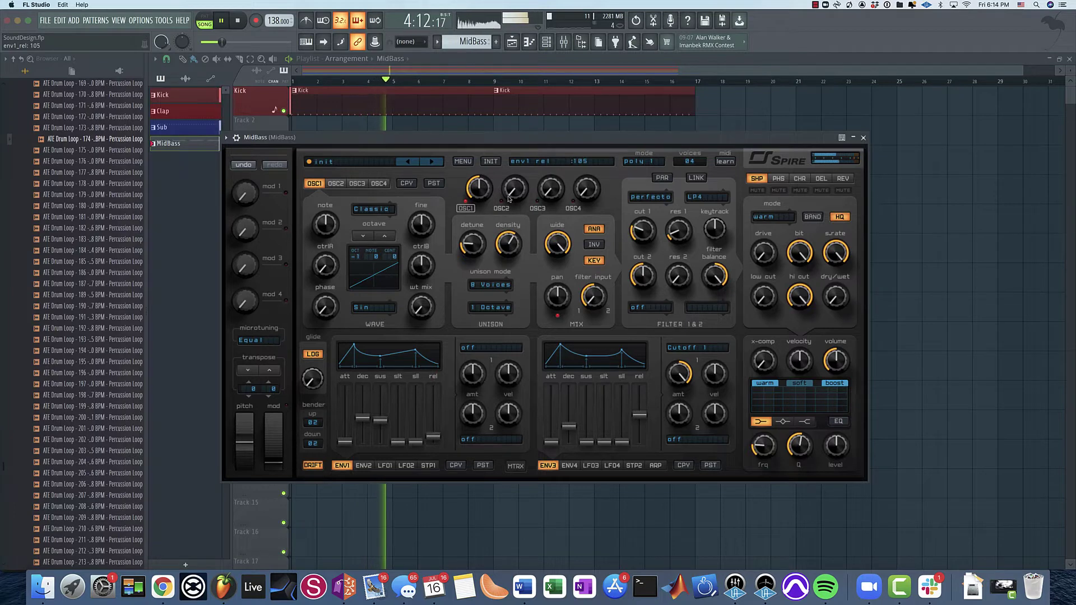
# - Blend in oscillator 2 at a mix level of about 480 and reduce oscillator 1's unison to 3 voices
pyautogui.moveTo(514, 188); pyautogui.dragTo(511, 185)
pyautogui.click(336, 183)
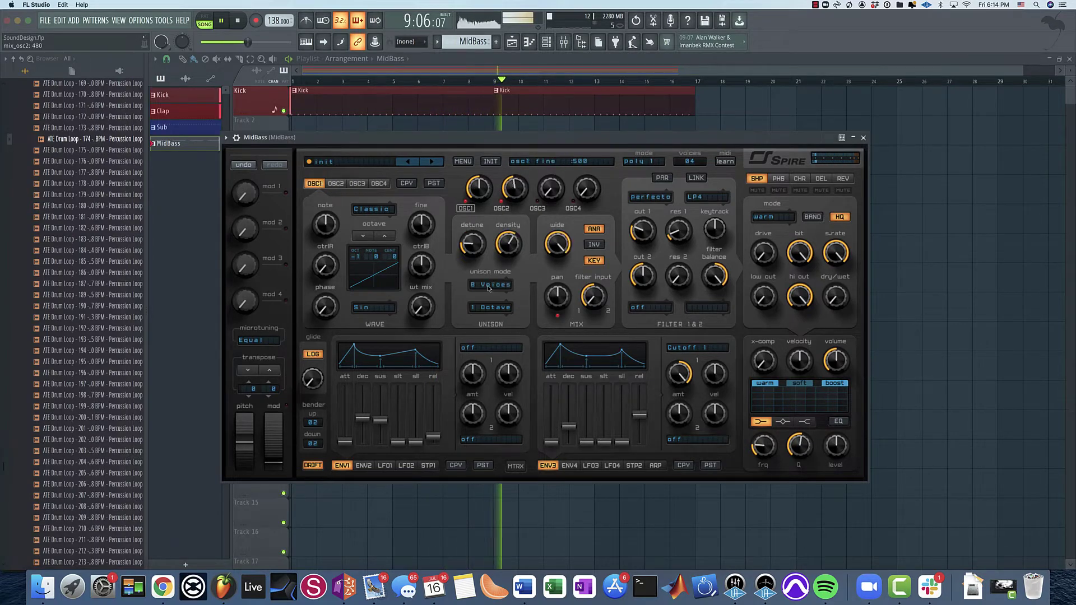
pyautogui.click(315, 183)
pyautogui.click(491, 284)
pyautogui.click(493, 291)
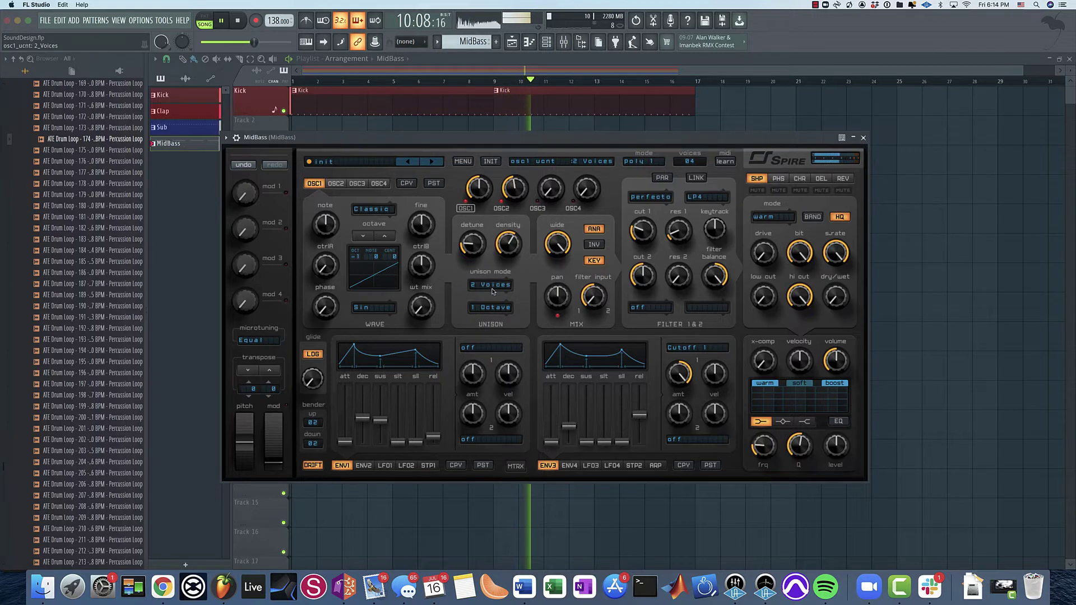
pyautogui.click(493, 287)
pyautogui.click(493, 309)
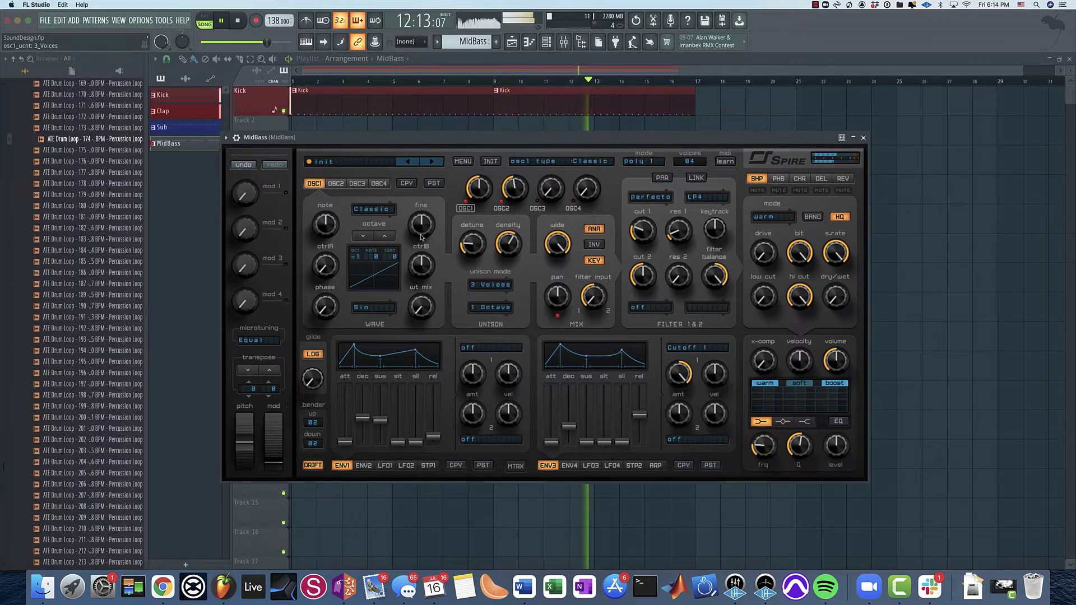
# - Set oscillator 2 two octaves down with ctrlA at about 566, and reduce its mix level to about 366
pyautogui.click(336, 184)
pyautogui.moveTo(324, 265)
pyautogui.mouseDown()
pyautogui.moveTo(326, 214)
pyautogui.moveTo(323, 274)
pyautogui.mouseUp()
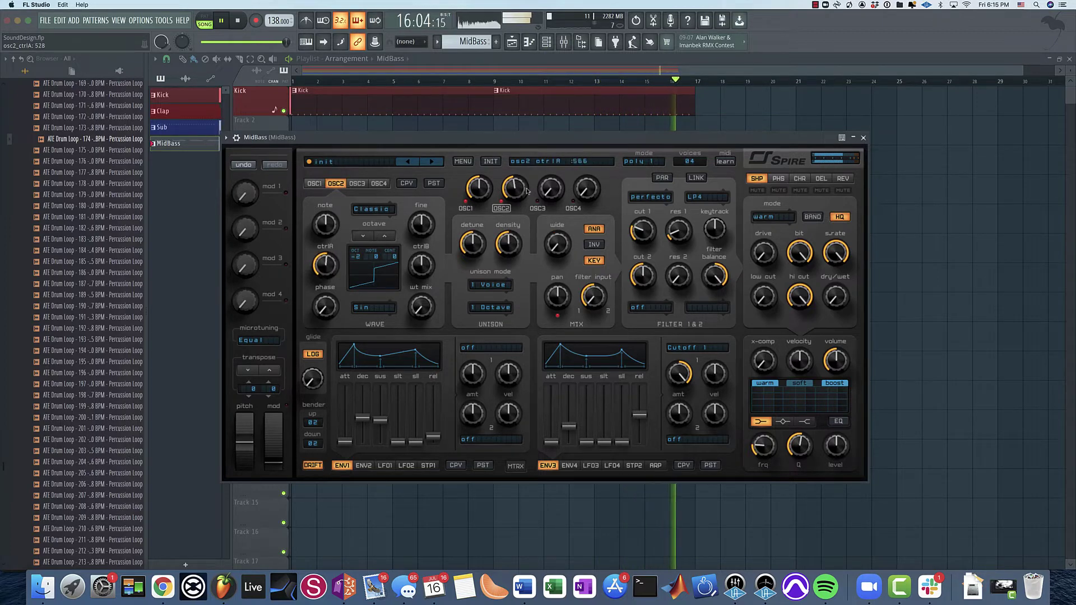
pyautogui.moveTo(516, 188); pyautogui.dragTo(523, 189)
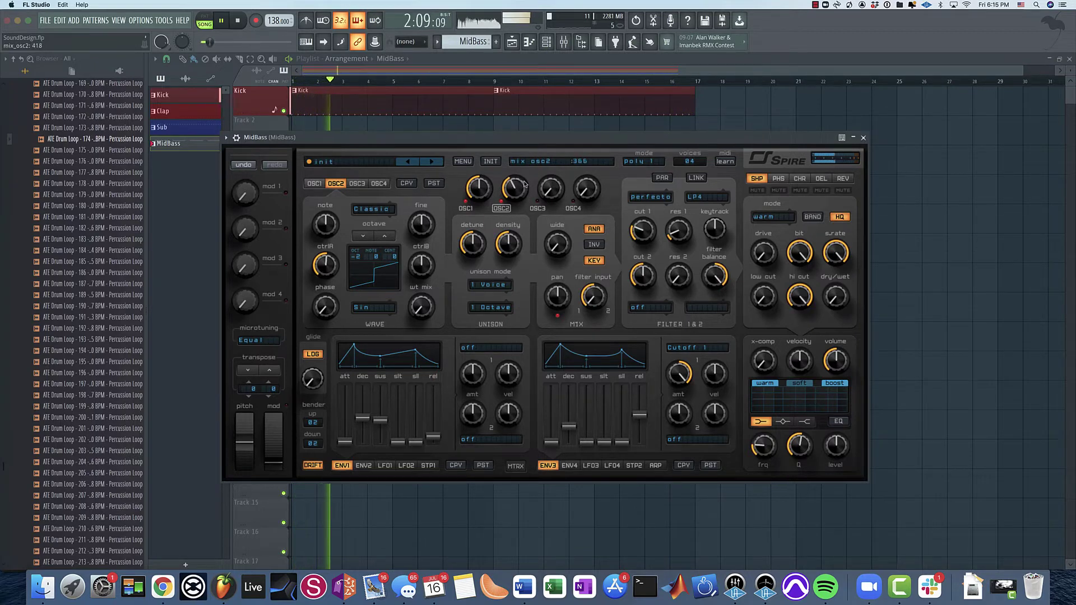
pyautogui.press('space')
pyautogui.click(567, 42)
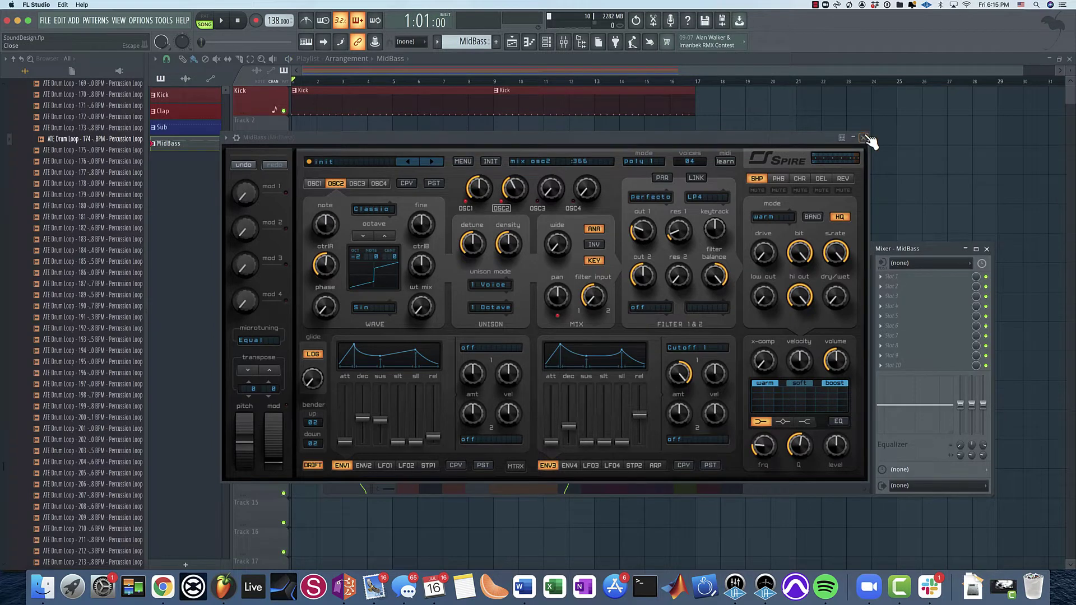
pyautogui.click(865, 138)
pyautogui.click(935, 279)
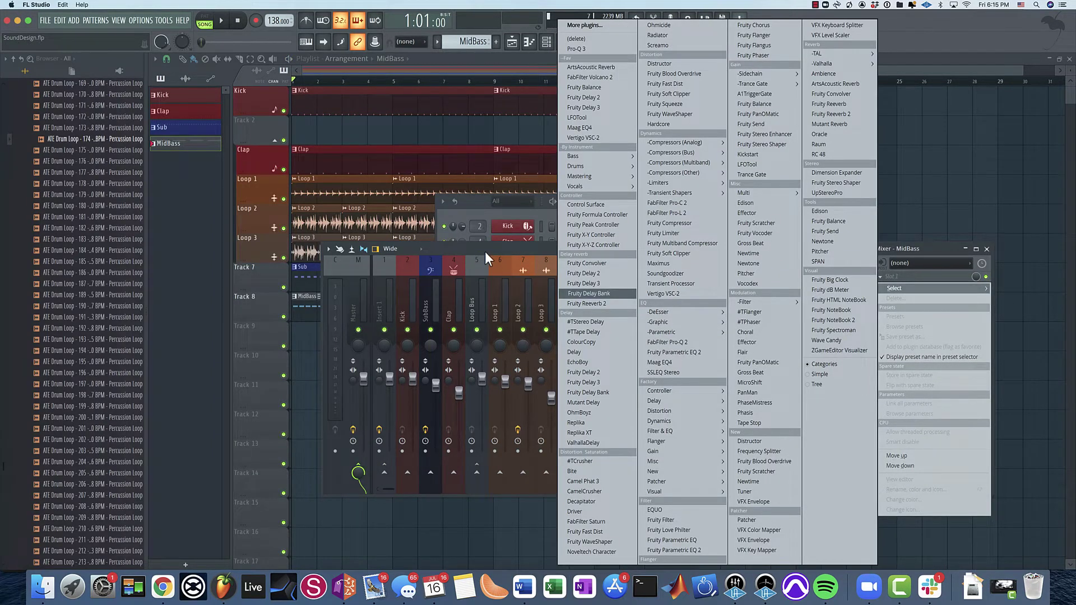
pyautogui.click(486, 271)
pyautogui.moveTo(485, 251); pyautogui.dragTo(513, 326)
pyautogui.click(511, 274)
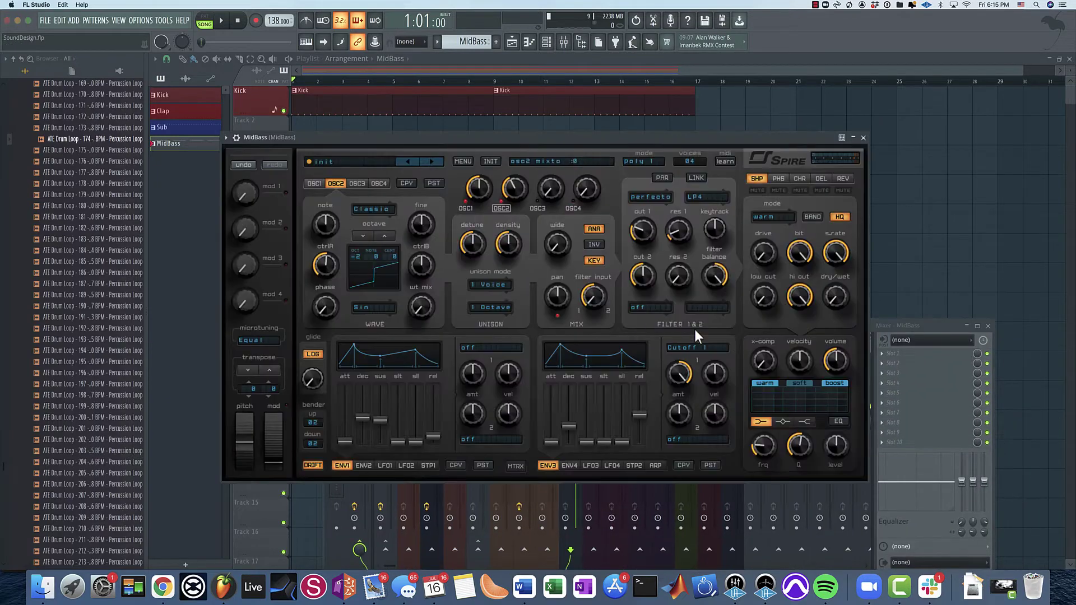
# - Turn on the synth's EQ and cut the MidBass lows with the low band frequency at about 217
pyautogui.click(829, 425)
pyautogui.press('space')
pyautogui.moveTo(758, 462); pyautogui.dragTo(762, 452)
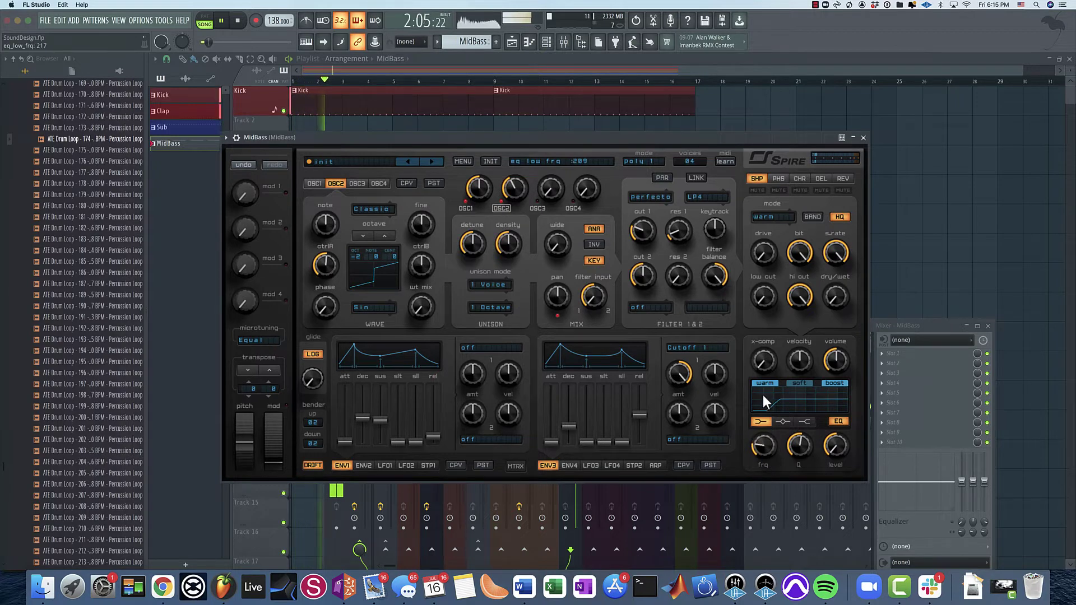
# - Add a small amount of X-Comp compression to the MidBass while listening to playback
pyautogui.moveTo(767, 361); pyautogui.dragTo(764, 356)
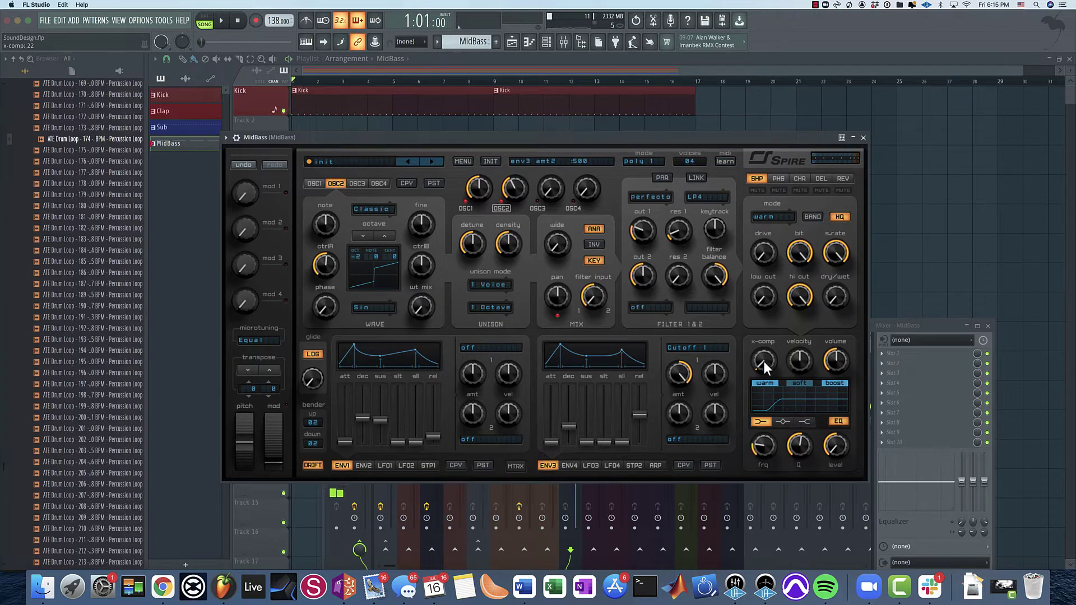
pyautogui.press('space')
pyautogui.moveTo(765, 363)
pyautogui.mouseDown()
pyautogui.moveTo(768, 314)
pyautogui.moveTo(765, 363)
pyautogui.moveTo(755, 364)
pyautogui.mouseUp()
# - Fine-tune the ENV3 decay to about 290, lengthen its release, and adjust filter 1 resonance
pyautogui.moveTo(568, 425); pyautogui.dragTo(567, 428)
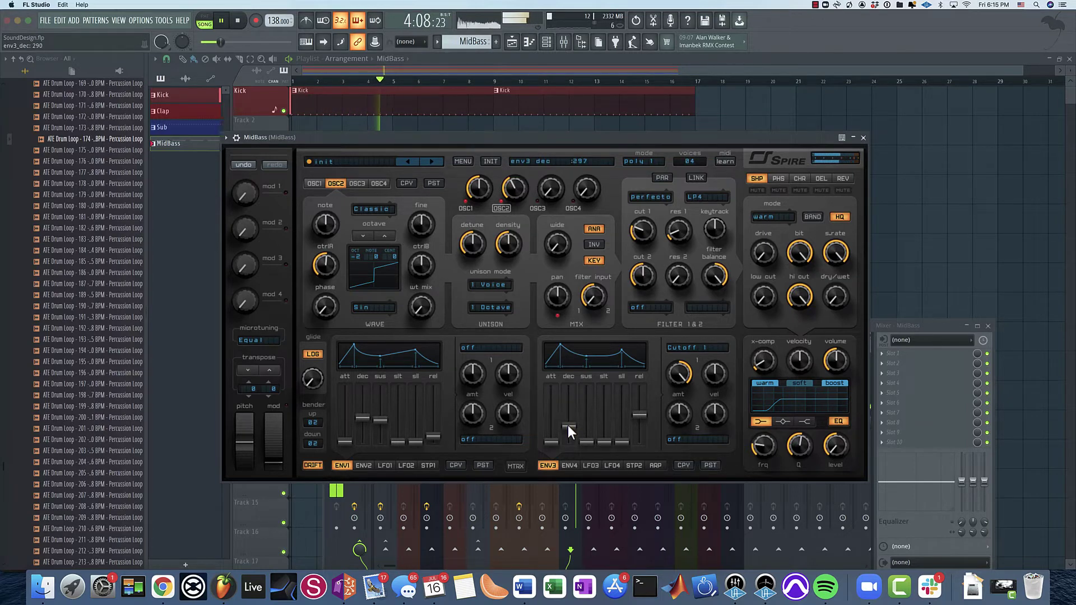
pyautogui.moveTo(640, 426); pyautogui.dragTo(638, 412)
pyautogui.moveTo(672, 231)
pyautogui.mouseDown()
pyautogui.moveTo(690, 264)
pyautogui.moveTo(698, 233)
pyautogui.moveTo(680, 210)
pyautogui.moveTo(681, 224)
pyautogui.mouseUp()
pyautogui.press('space')
# - Mute the synth's phaser, chorus and reverb effects and show the delay settings
pyautogui.click(785, 190)
pyautogui.click(800, 191)
pyautogui.click(845, 192)
pyautogui.click(836, 179)
pyautogui.click(821, 178)
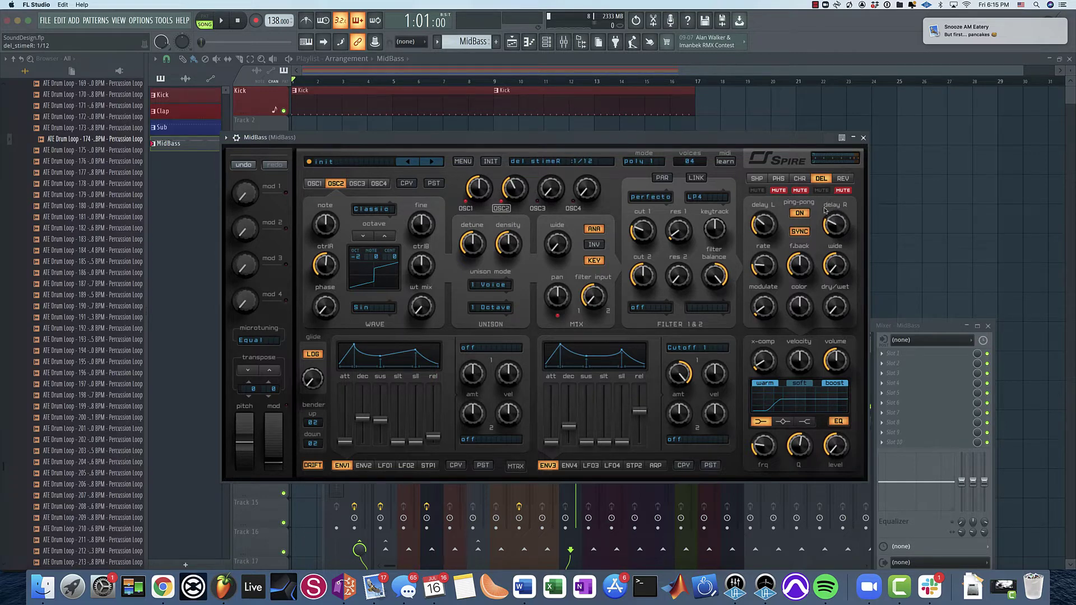
# - Set the right delay to 1/8, raise the delay color and dry/wet to about 265, and leave ping-pong on
pyautogui.click(799, 213)
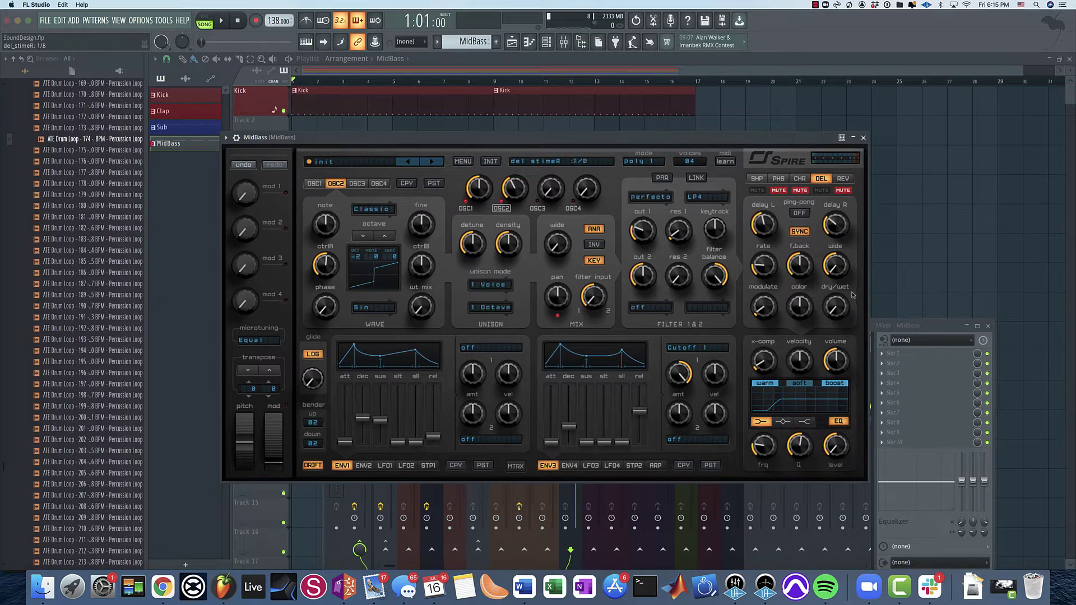
pyautogui.press('space')
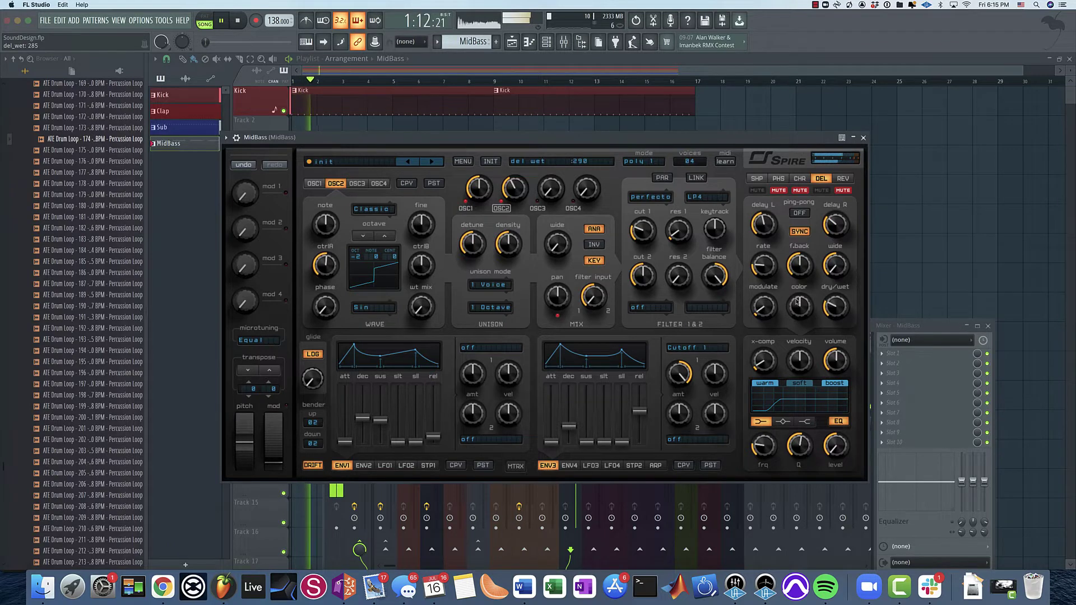
pyautogui.moveTo(799, 307); pyautogui.dragTo(843, 310)
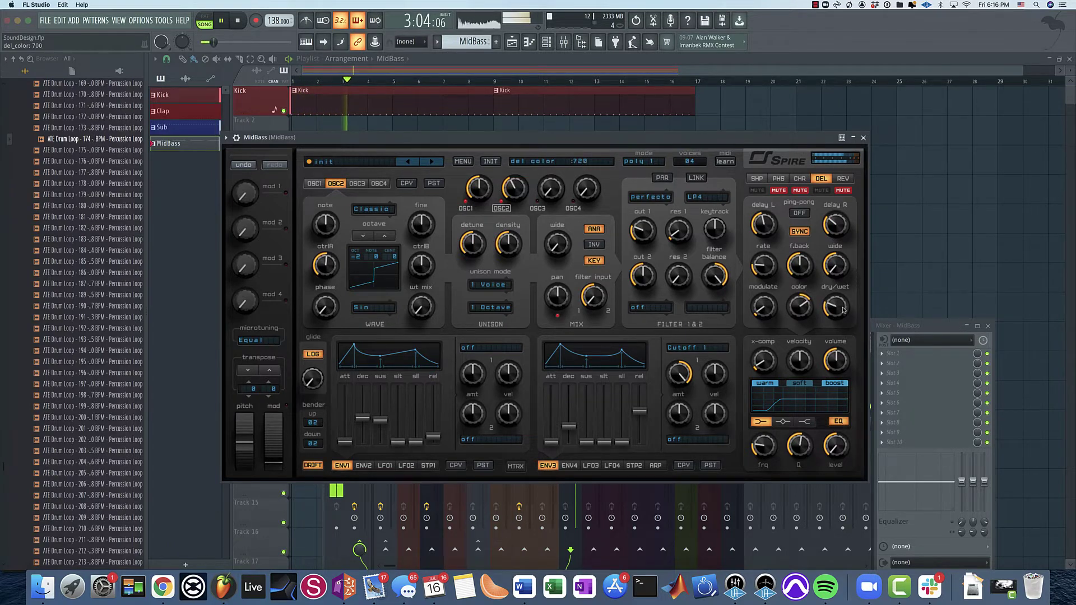
pyautogui.click(799, 213)
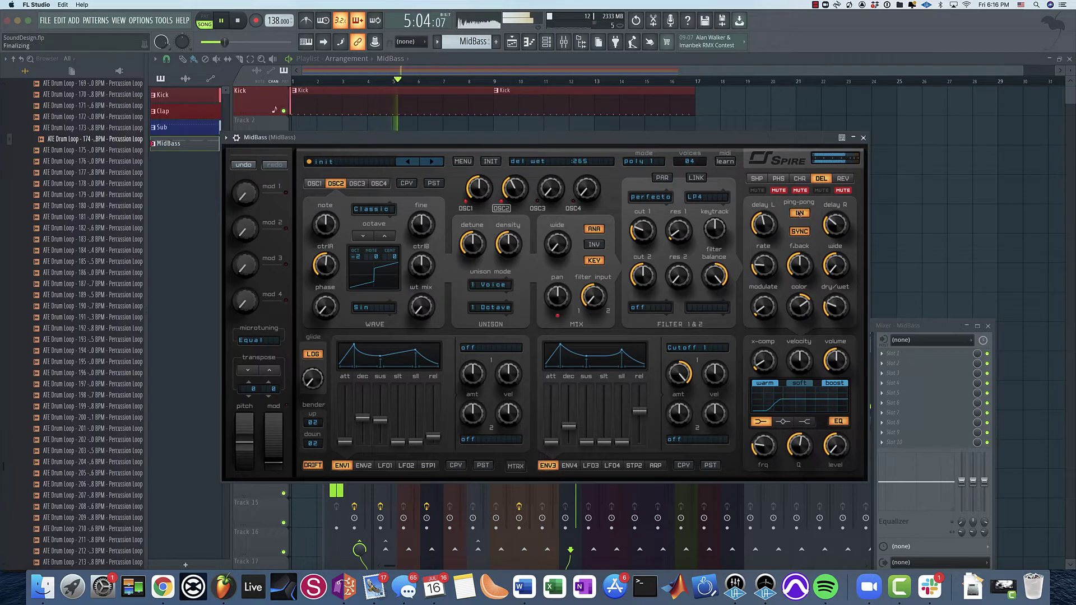
# - Turn off the delay's ping-pong, widen it to 1000, and lower its dry/wet to about 209
pyautogui.click(799, 213)
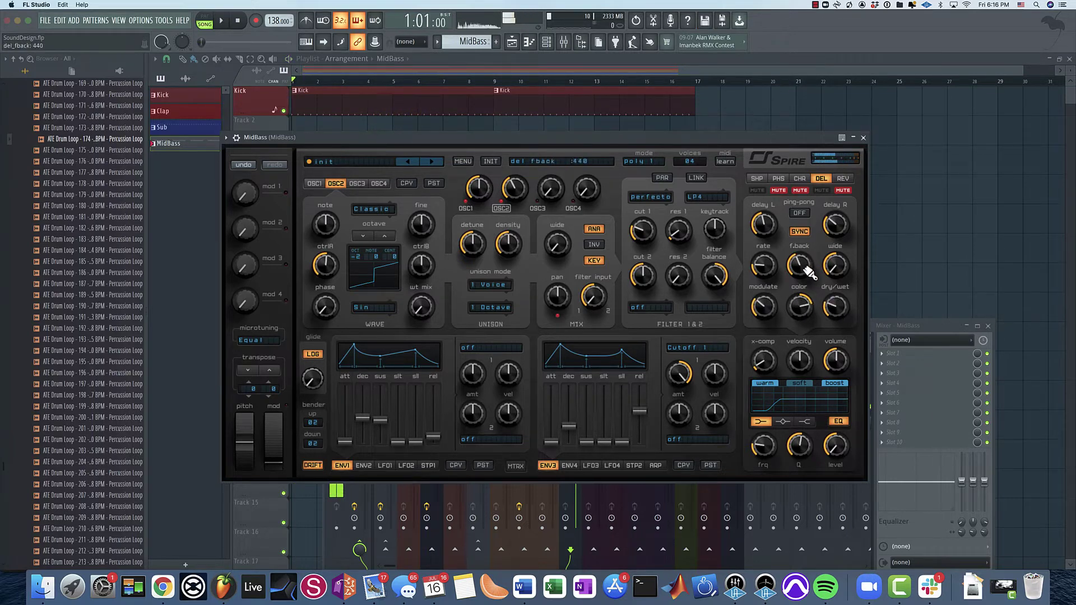
pyautogui.scroll(10, 838, 249)
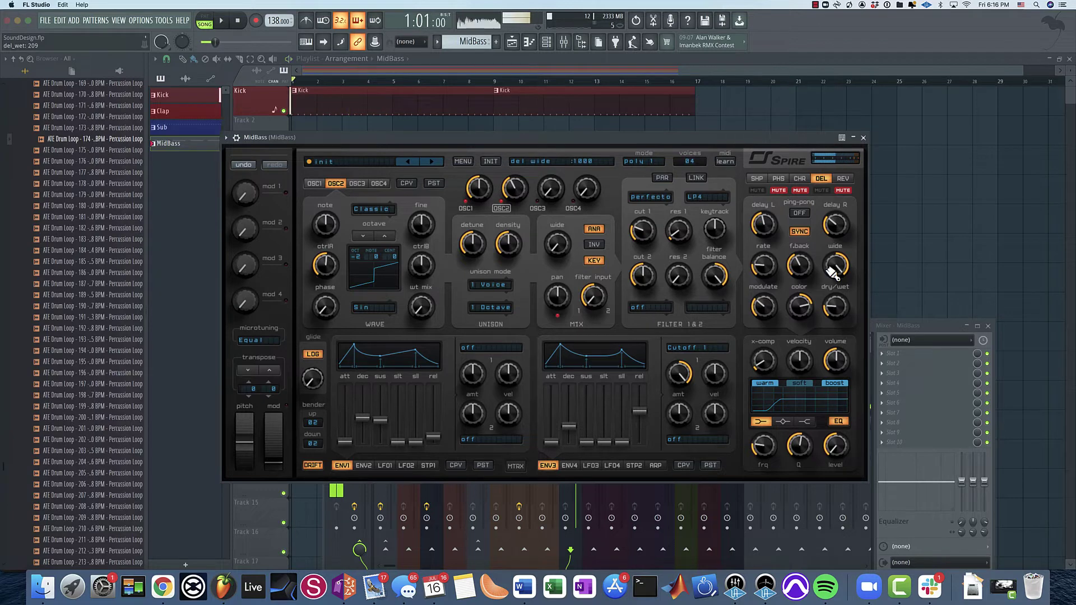
# - Show the shaper effect in warm mode and raise its dry/wet slightly while listening to playback
pyautogui.click(757, 178)
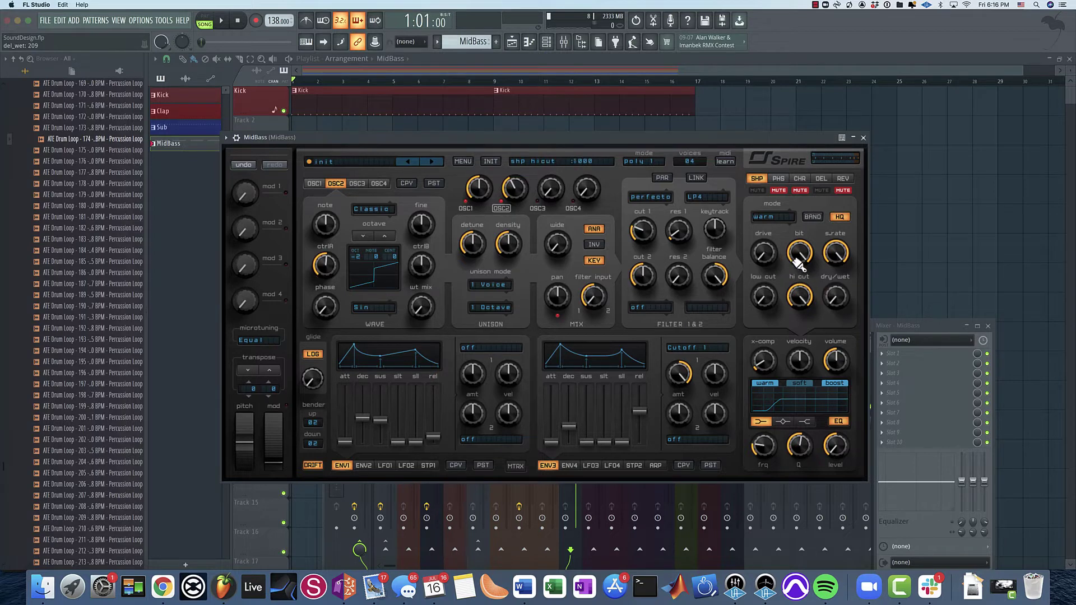
pyautogui.press('space')
pyautogui.moveTo(844, 291)
pyautogui.mouseDown()
pyautogui.moveTo(843, 262)
pyautogui.moveTo(846, 278)
pyautogui.mouseUp()
pyautogui.press('space')
# - Boost the synth EQ's high band to a level of about 552 at frequency 740, and fine-tune filter 1 resonance to about 43
pyautogui.click(808, 419)
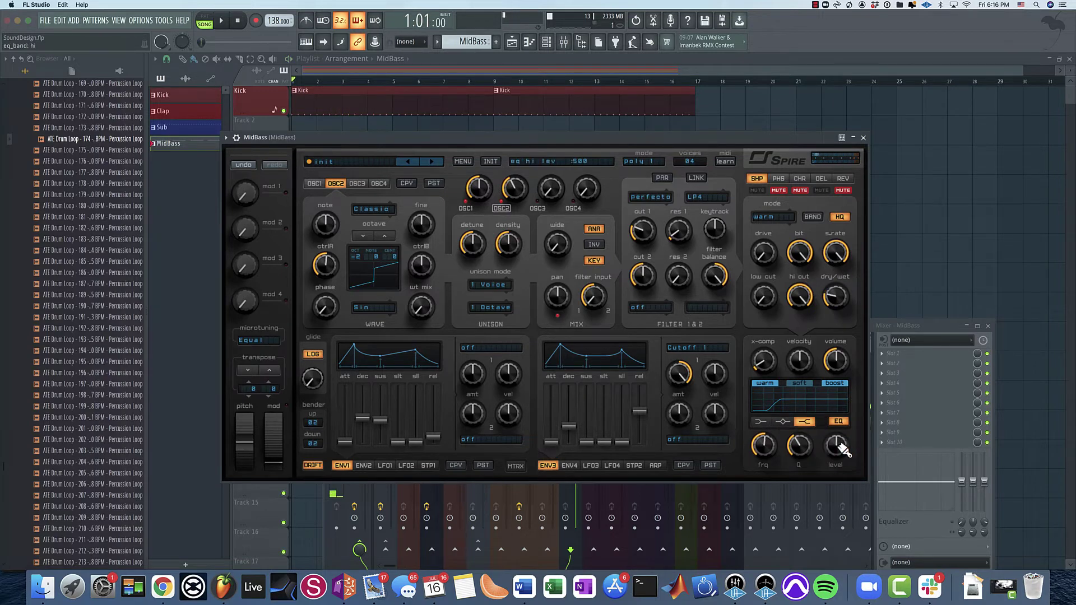
pyautogui.press('space')
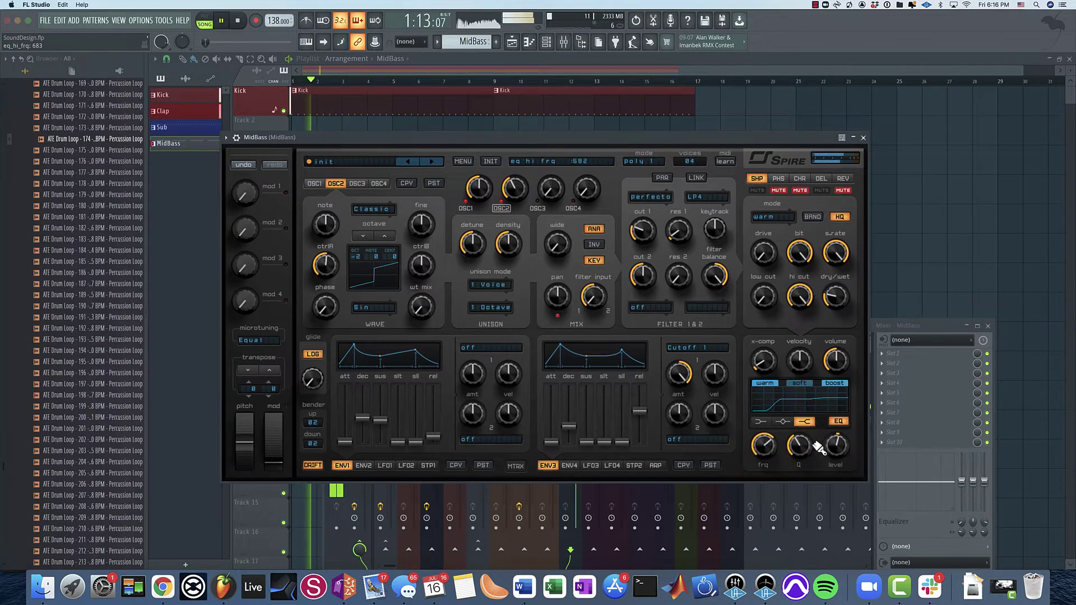
pyautogui.moveTo(843, 444)
pyautogui.mouseDown()
pyautogui.moveTo(830, 446)
pyautogui.moveTo(834, 455)
pyautogui.mouseUp()
pyautogui.moveTo(769, 447); pyautogui.dragTo(770, 442)
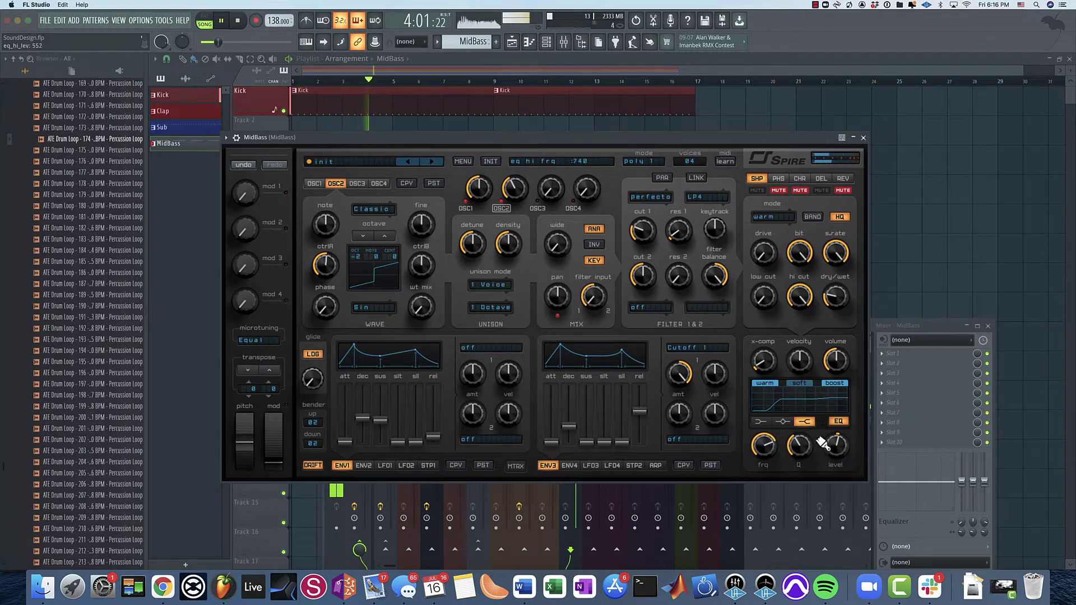
pyautogui.moveTo(679, 224)
pyautogui.mouseDown()
pyautogui.moveTo(684, 238)
pyautogui.moveTo(673, 224)
pyautogui.mouseUp()
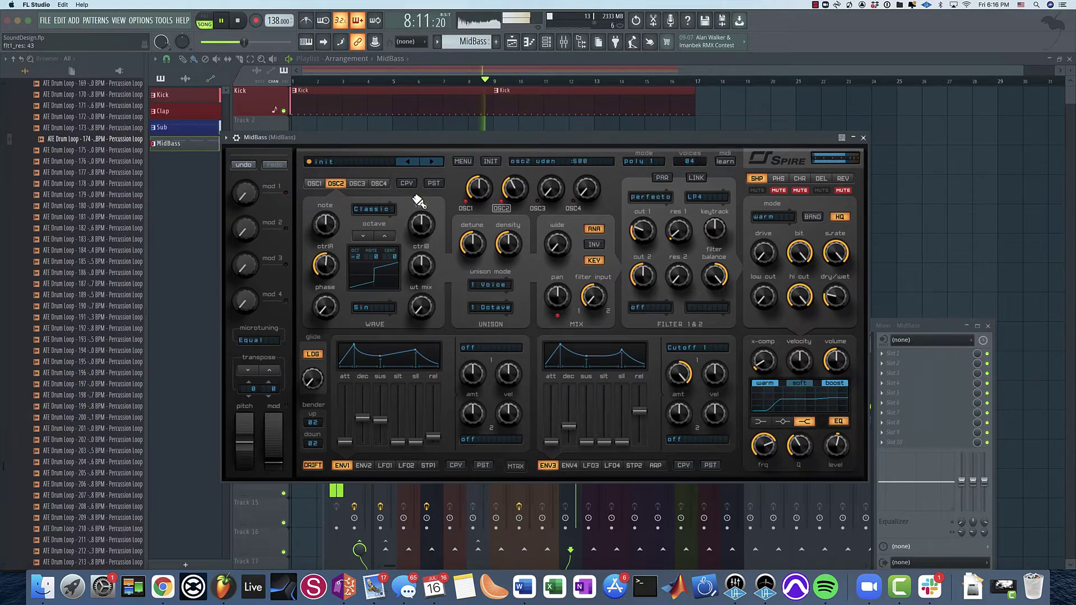
# - Switch OSC3 to the Noise waveform with ctrlA at about 820 and raise its mix level to about 190
pyautogui.click(358, 184)
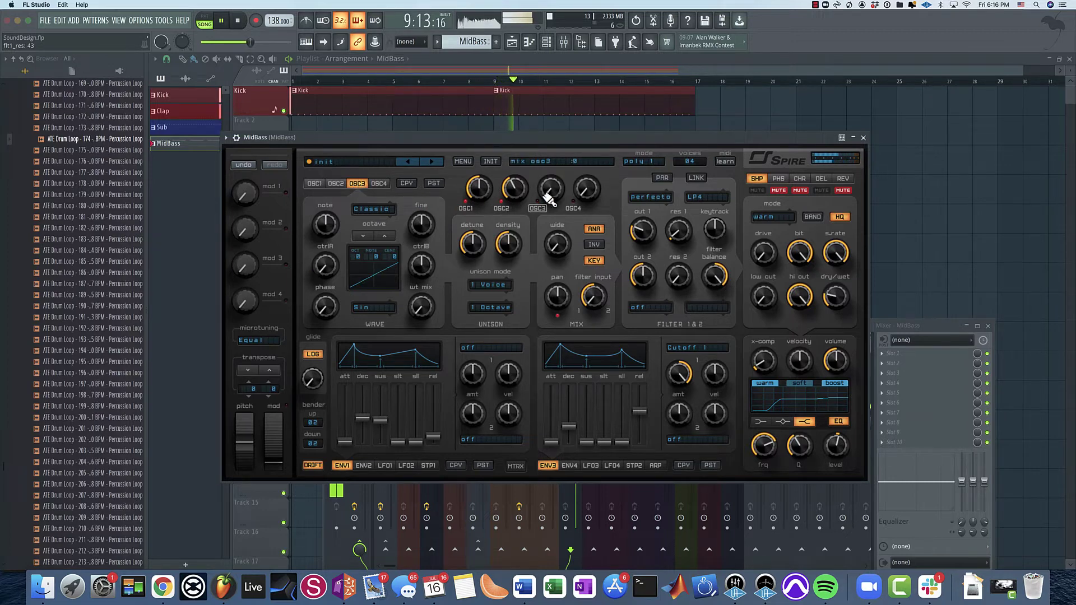
pyautogui.press('space')
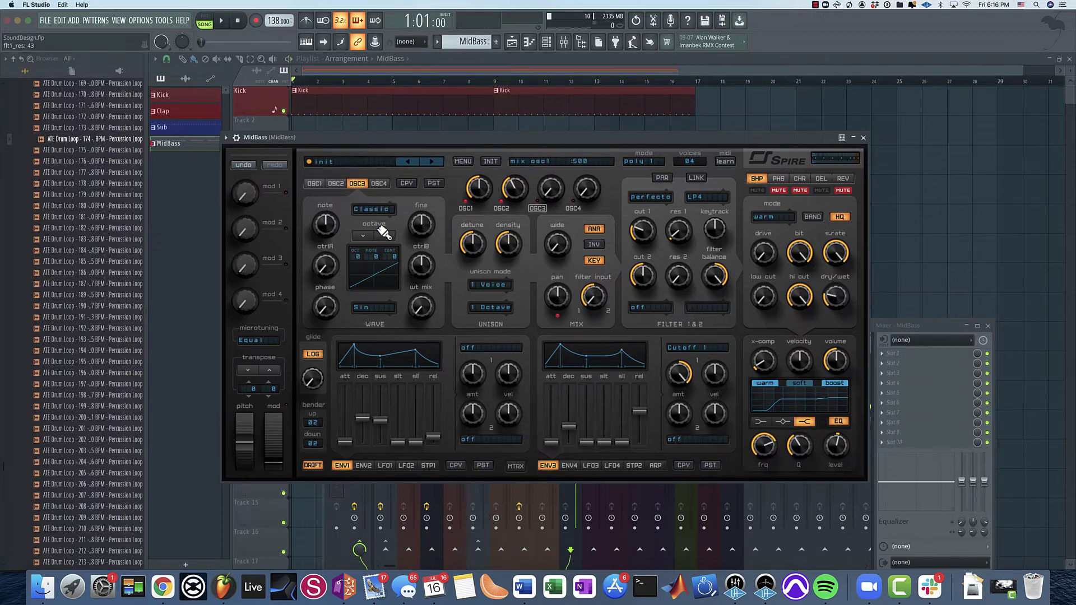
pyautogui.click(372, 209)
pyautogui.click(380, 227)
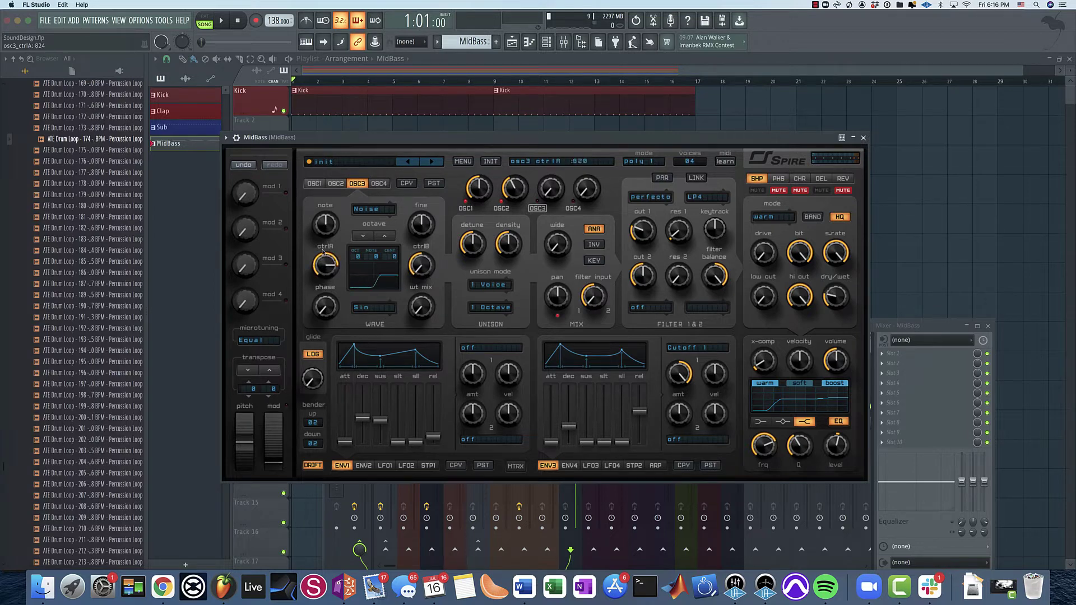
pyautogui.press('space')
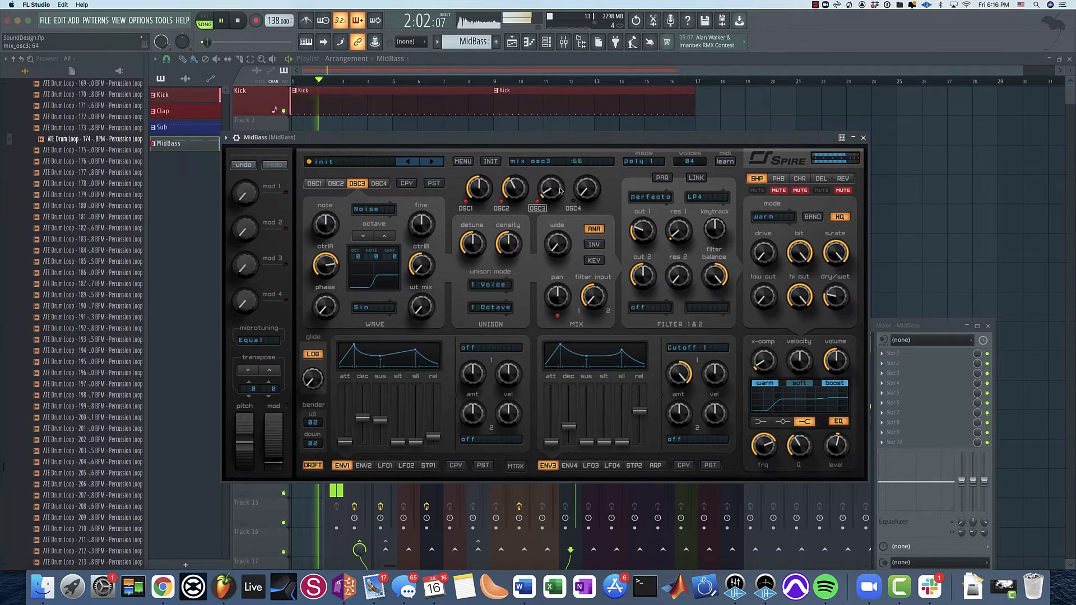
pyautogui.moveTo(559, 186); pyautogui.dragTo(555, 178)
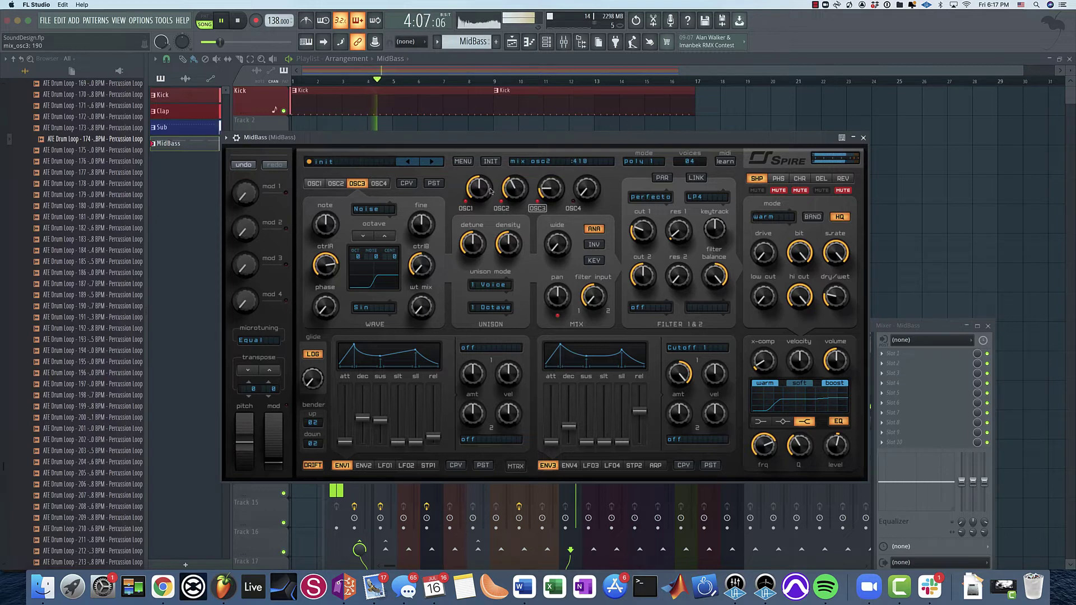
# - Check the oscillator mix balance during playback and review the OSC1 and OSC2 settings
pyautogui.moveTo(478, 189)
pyautogui.mouseDown()
pyautogui.moveTo(479, 211)
pyautogui.moveTo(476, 192)
pyautogui.mouseUp()
pyautogui.click(314, 184)
pyautogui.click(336, 183)
pyautogui.press('space')
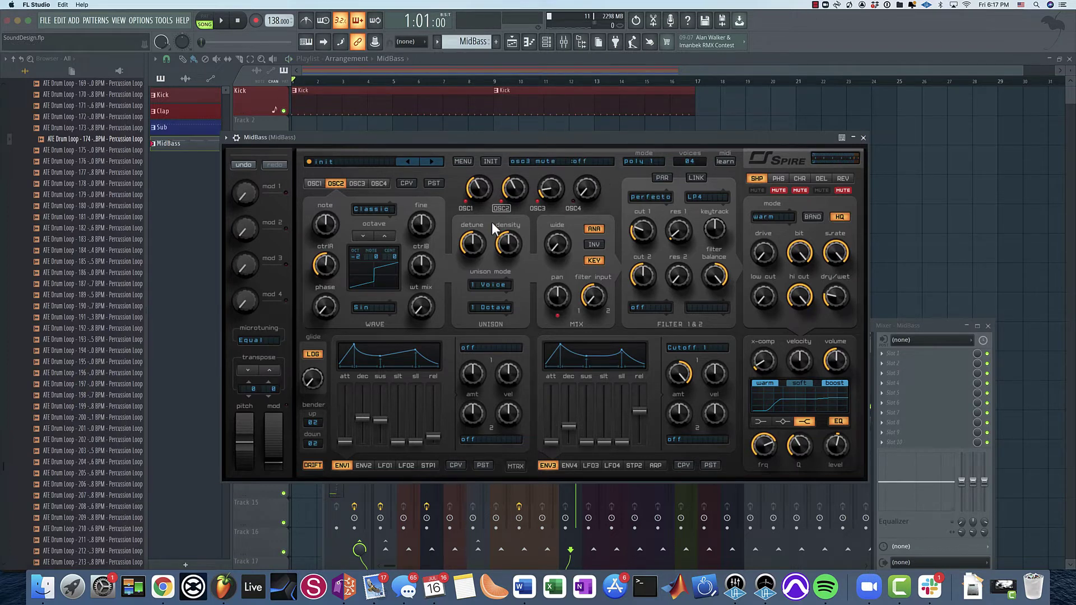
# - Copy OSC1's settings to OSC4 and reduce OSC4 to 1 Voice unison with a width of 0
pyautogui.click(318, 183)
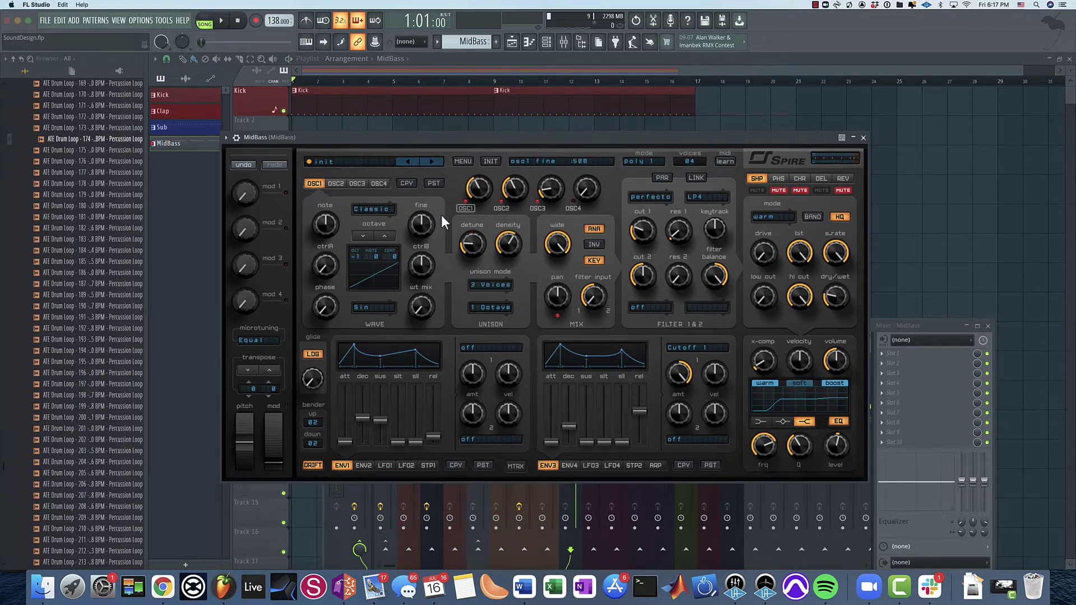
pyautogui.click(378, 183)
pyautogui.click(433, 183)
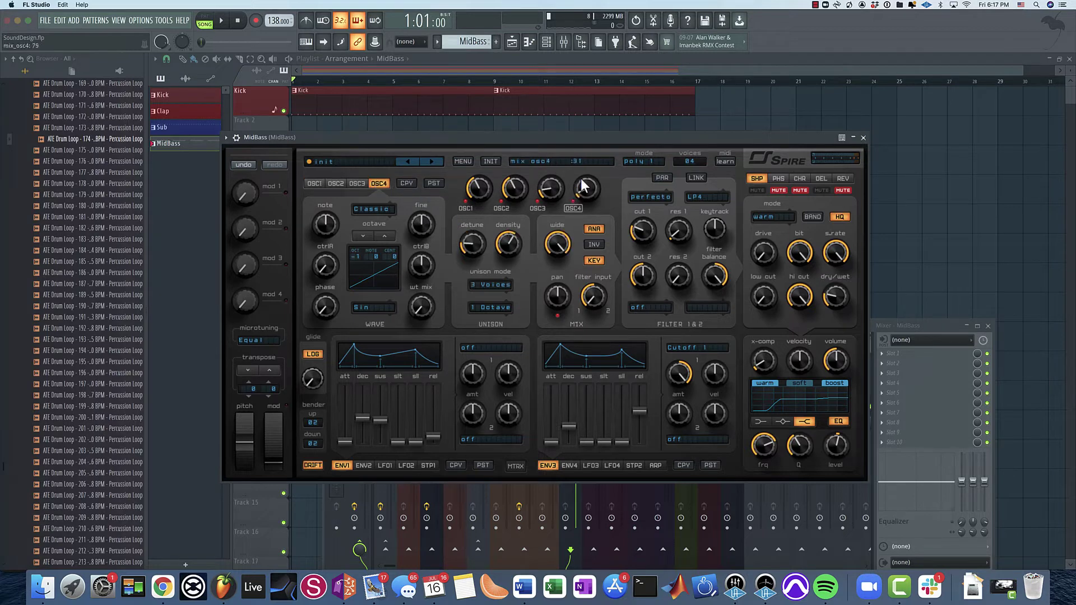
pyautogui.click(489, 285)
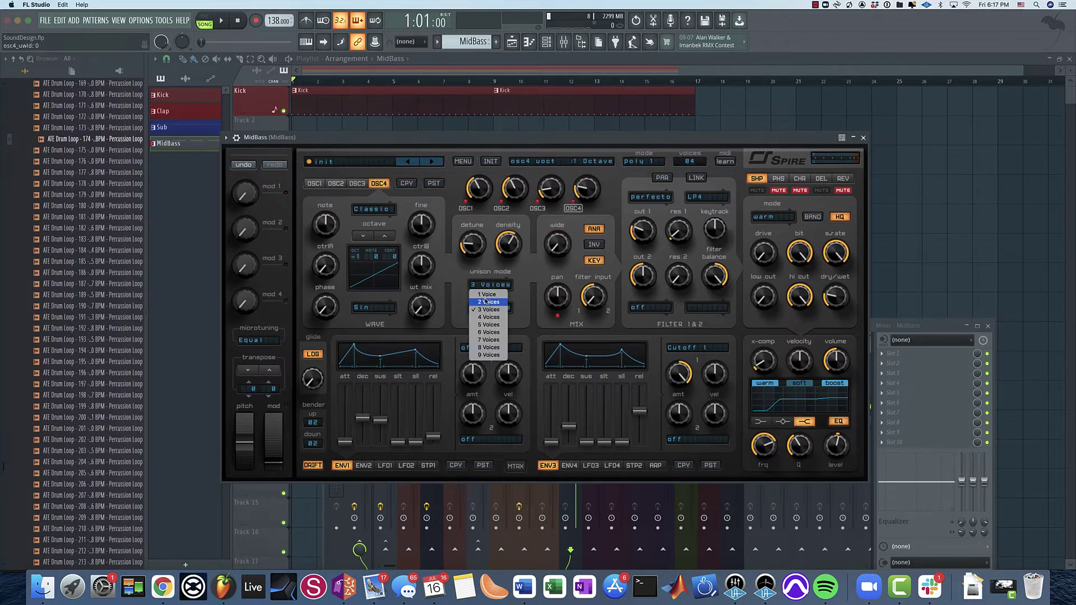
pyautogui.click(486, 294)
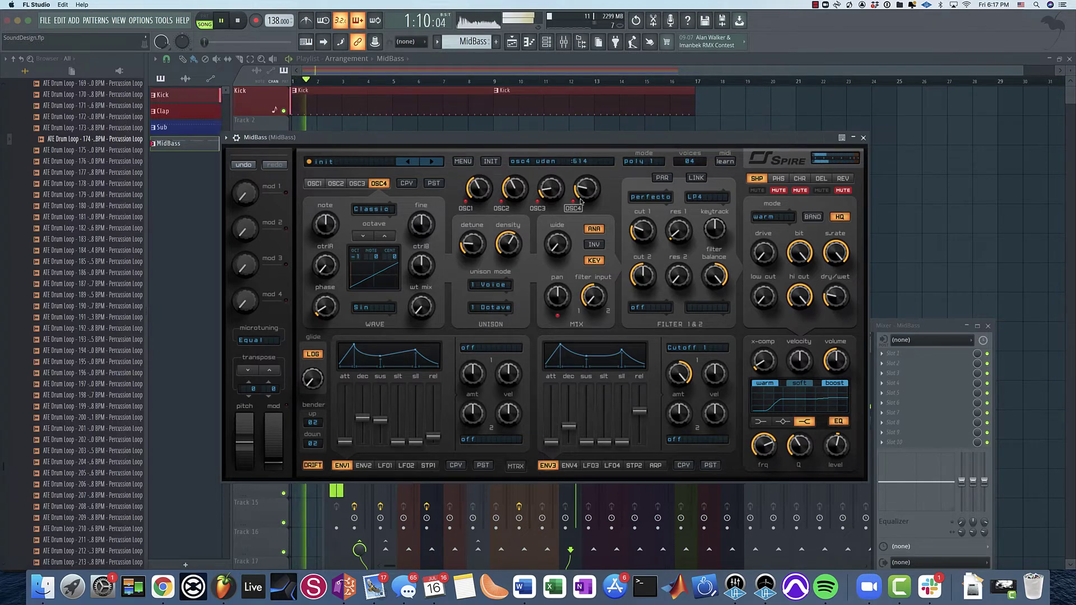
# - Set OSC4's phase to about 113 and octave to -2, balancing its mix level while toggling the other oscillators' mutes
pyautogui.moveTo(584, 173); pyautogui.dragTo(590, 200)
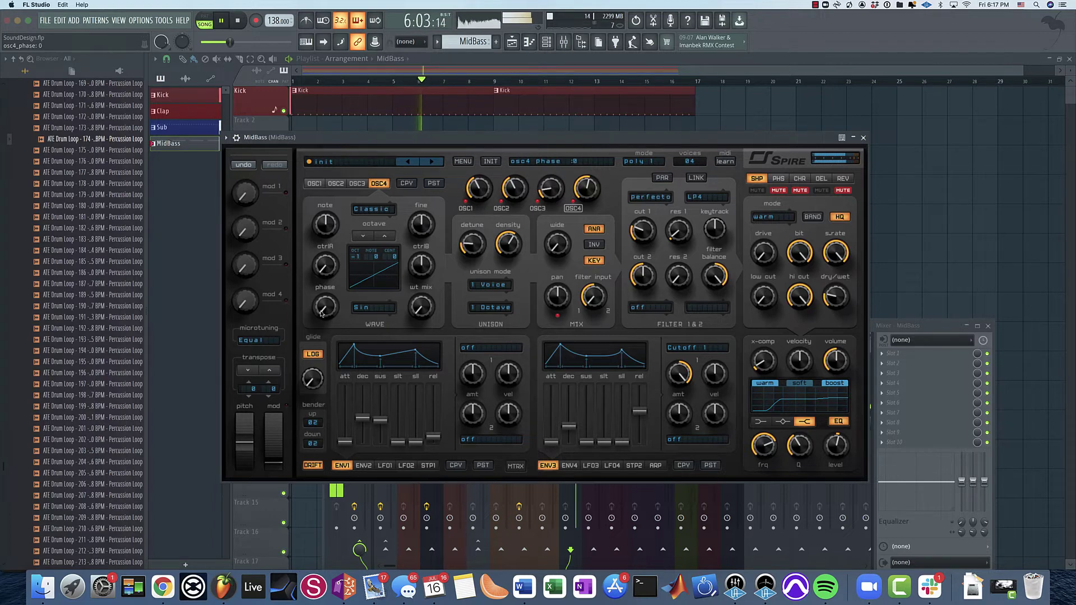
pyautogui.moveTo(320, 312)
pyautogui.mouseDown()
pyautogui.moveTo(328, 265)
pyautogui.moveTo(324, 303)
pyautogui.mouseUp()
pyautogui.click(502, 209)
pyautogui.click(501, 209)
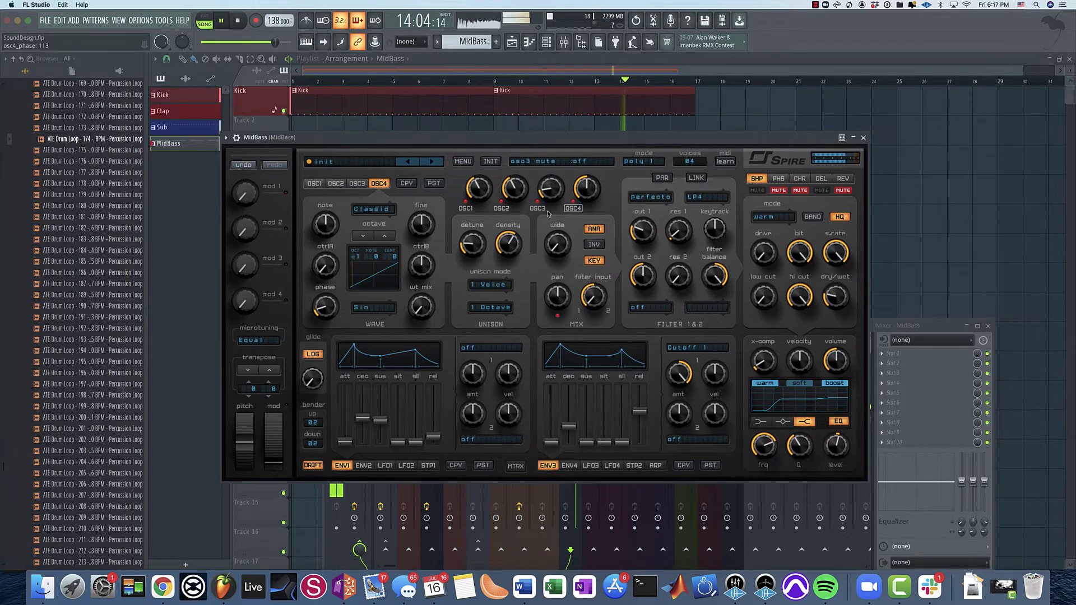
pyautogui.moveTo(586, 188)
pyautogui.mouseDown()
pyautogui.moveTo(573, 244)
pyautogui.moveTo(579, 199)
pyautogui.mouseUp()
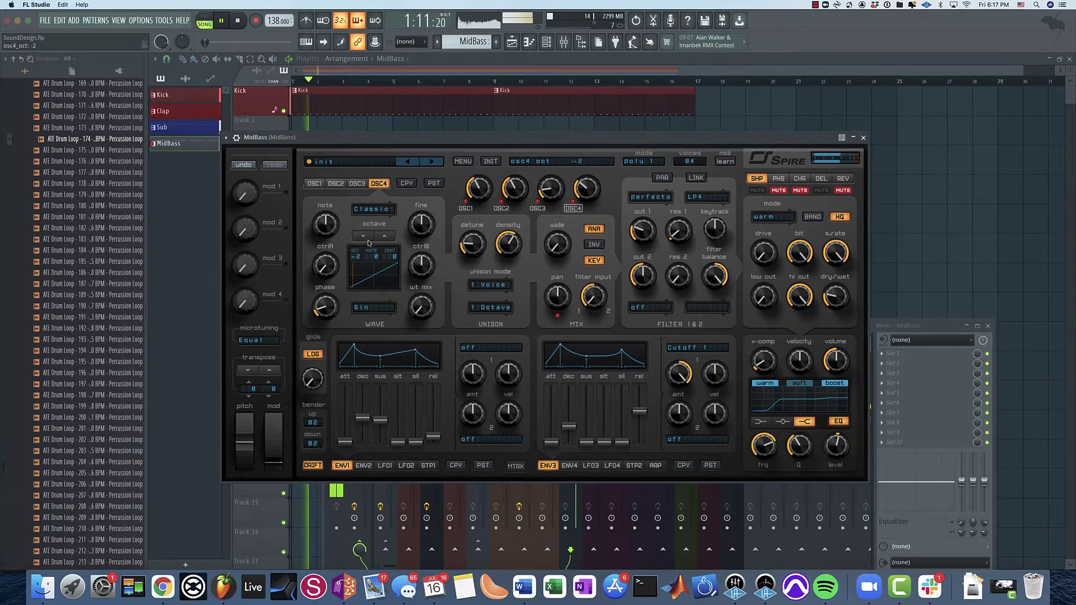
pyautogui.click(500, 209)
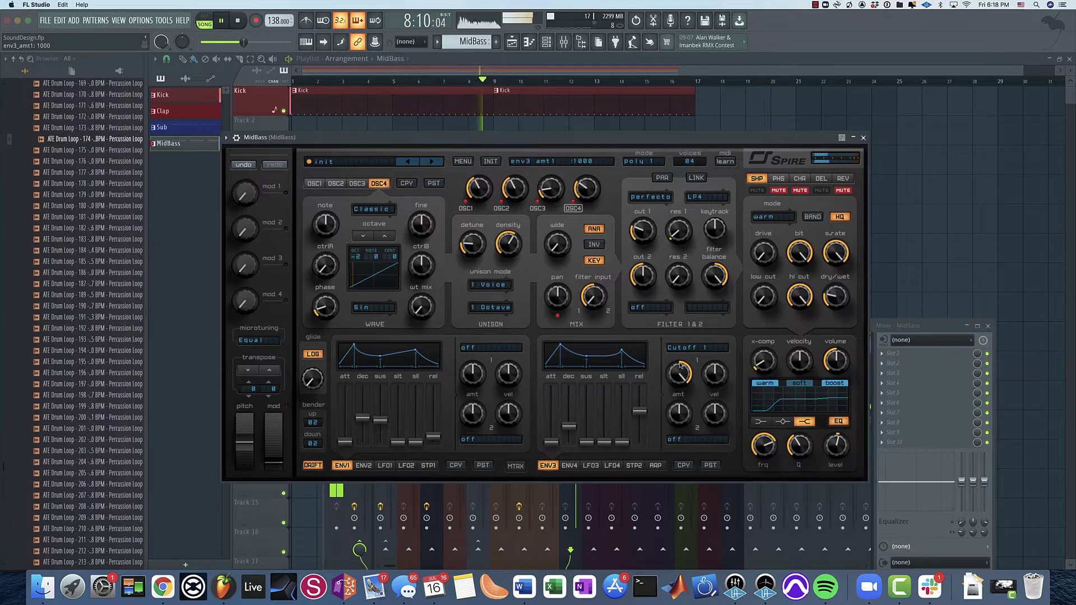
# - Lower the ENV3 modulation amount on Cutoff 1 to about 787 while listening to playback
pyautogui.moveTo(679, 373); pyautogui.dragTo(676, 385)
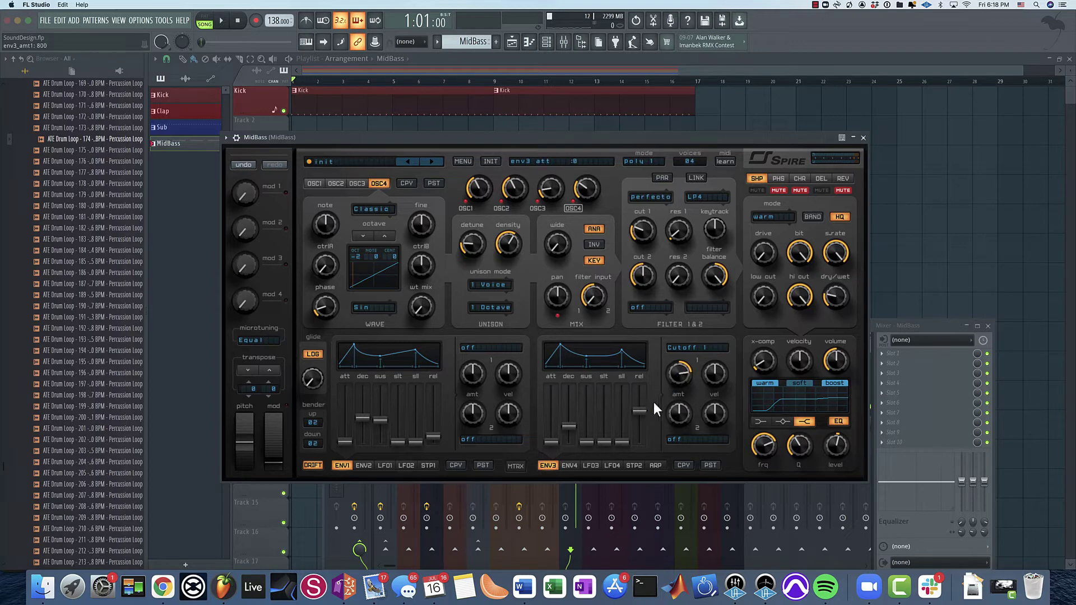
pyautogui.press('space')
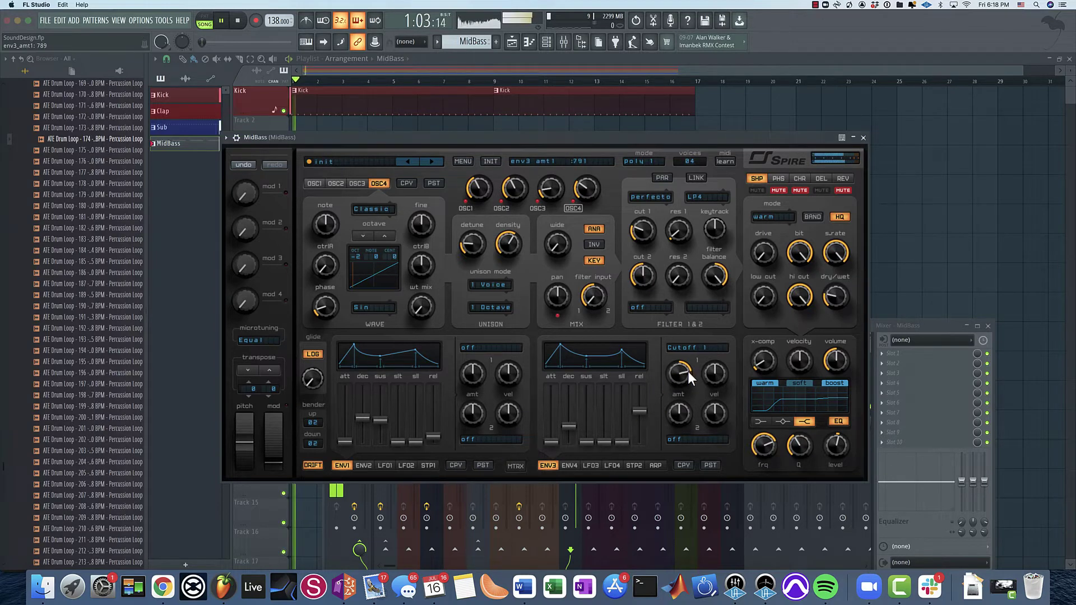
pyautogui.moveTo(687, 372); pyautogui.dragTo(687, 373)
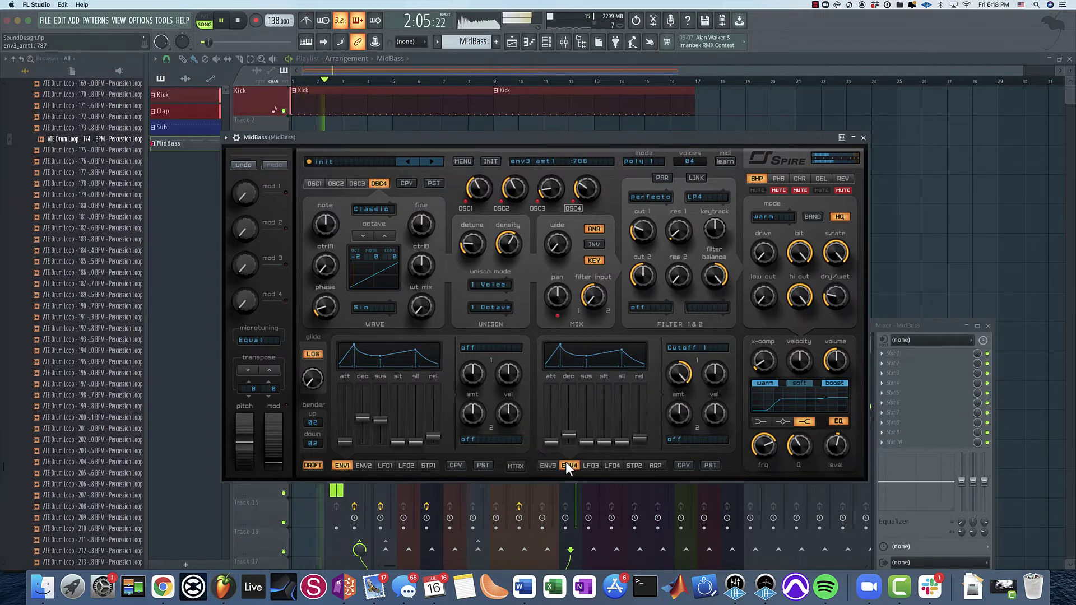
# - In matrix slot 1, route ModWheel to Env3 Amt1 as the first target with a near-maximum amount
pyautogui.click(519, 465)
pyautogui.click(412, 374)
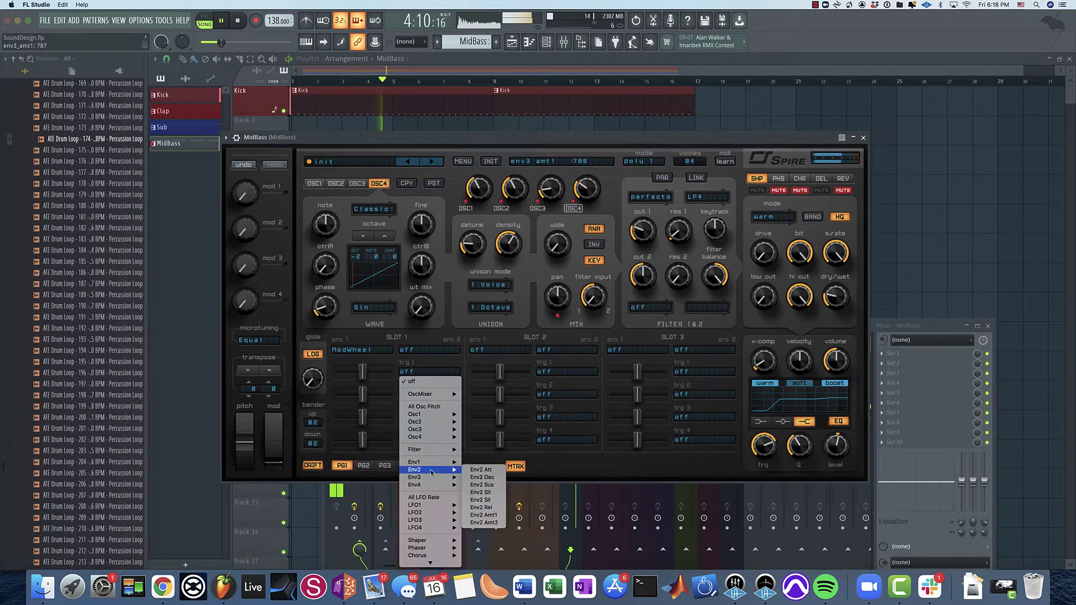
pyautogui.moveTo(432, 477)
pyautogui.click(483, 523)
pyautogui.moveTo(362, 372); pyautogui.dragTo(390, 375)
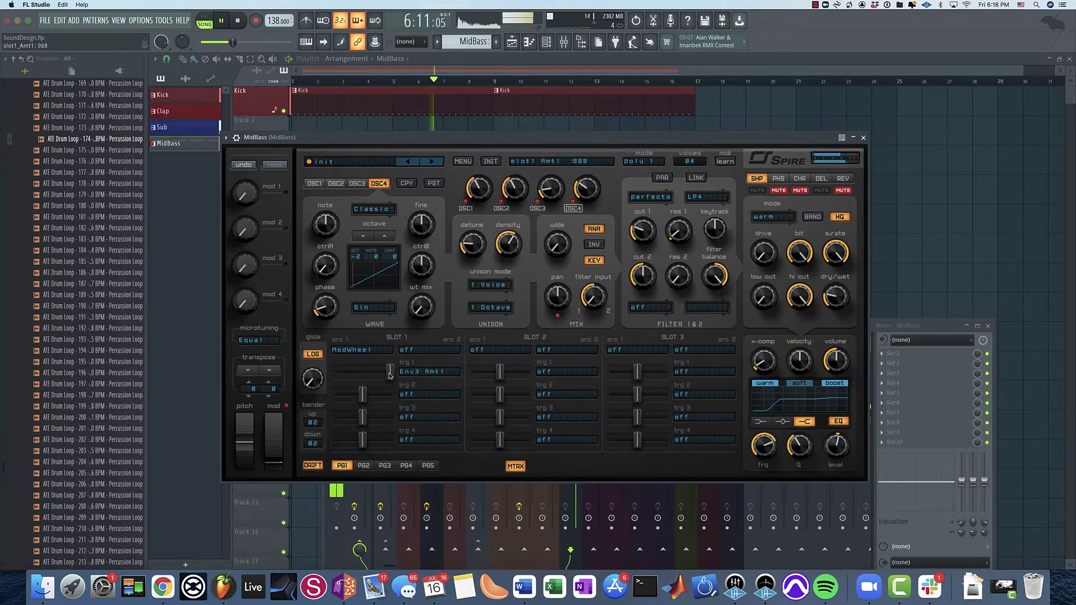
pyautogui.click(437, 394)
pyautogui.moveTo(418, 499)
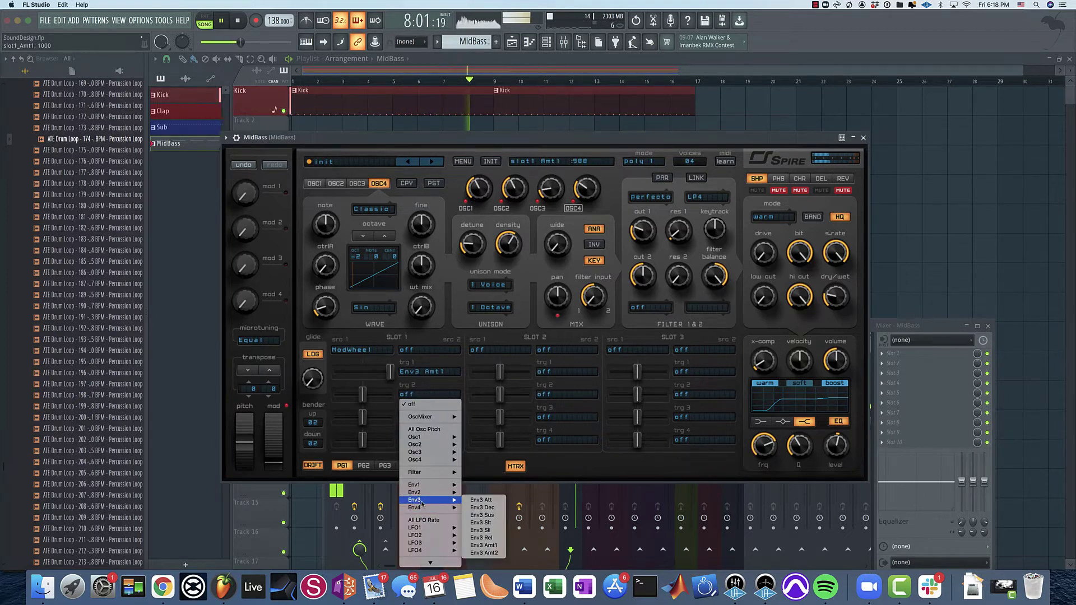
pyautogui.click(483, 553)
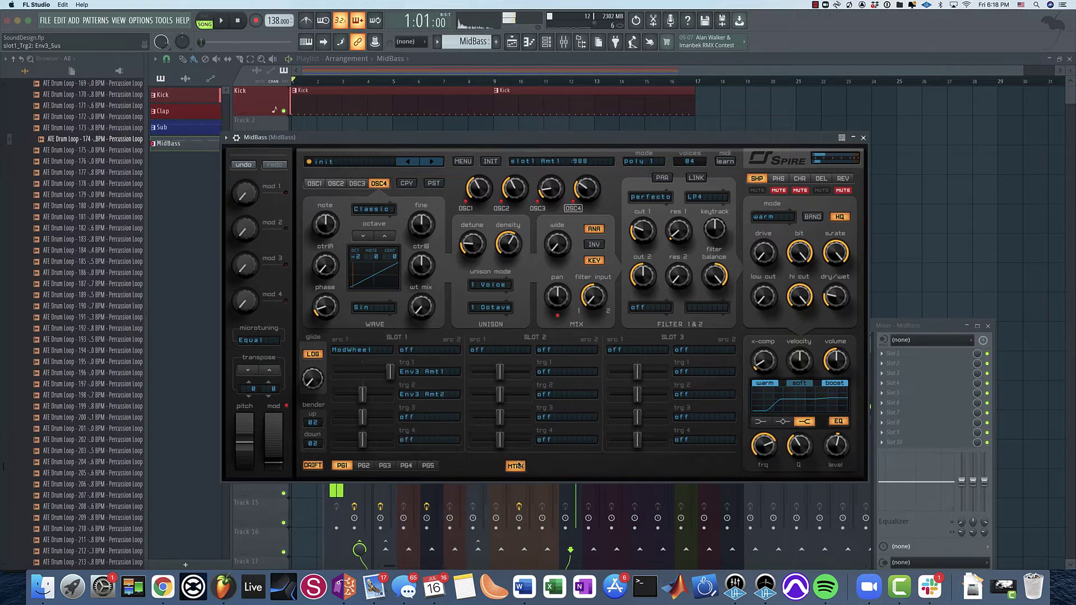
# - Set the second target of matrix slot 1 to Env4 Amt1
pyautogui.click(432, 396)
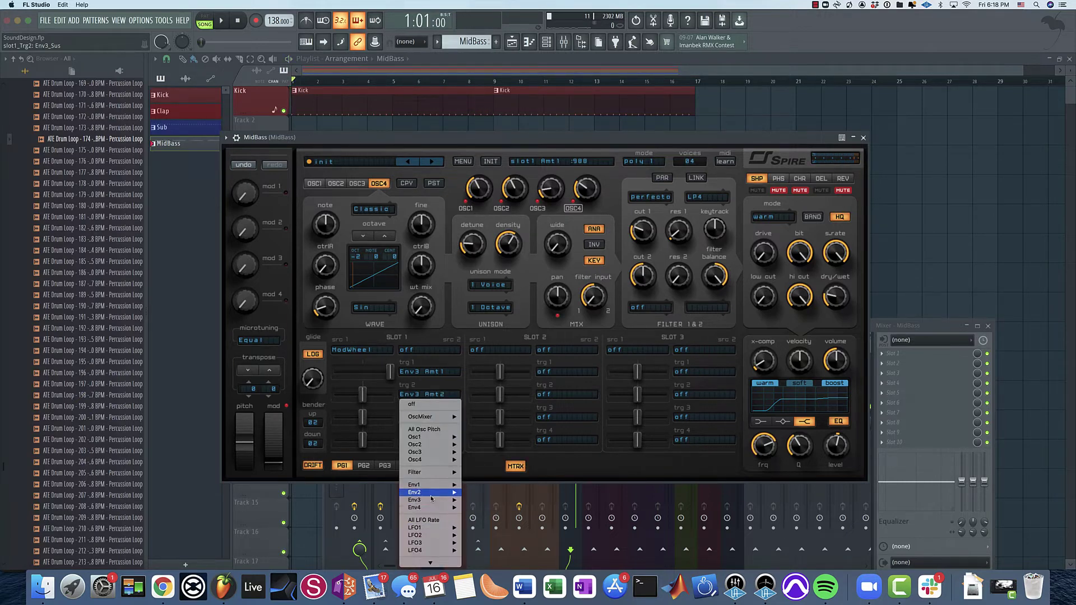
pyautogui.moveTo(431, 507)
pyautogui.click(483, 553)
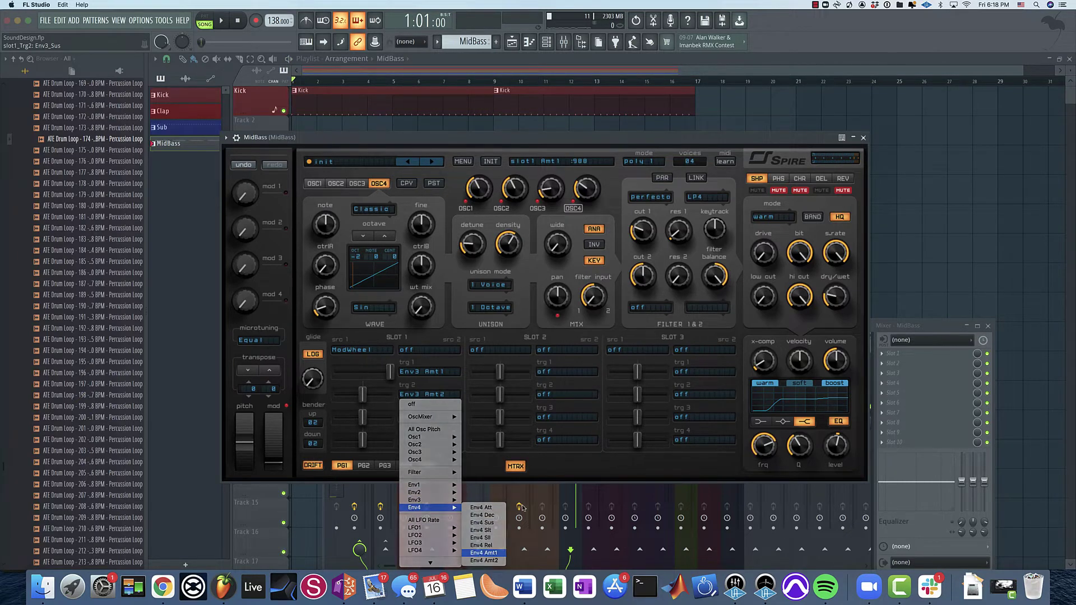
# - Set the ENV4 modulation amount on Cutoff 1 to about 720 during playback
pyautogui.click(514, 466)
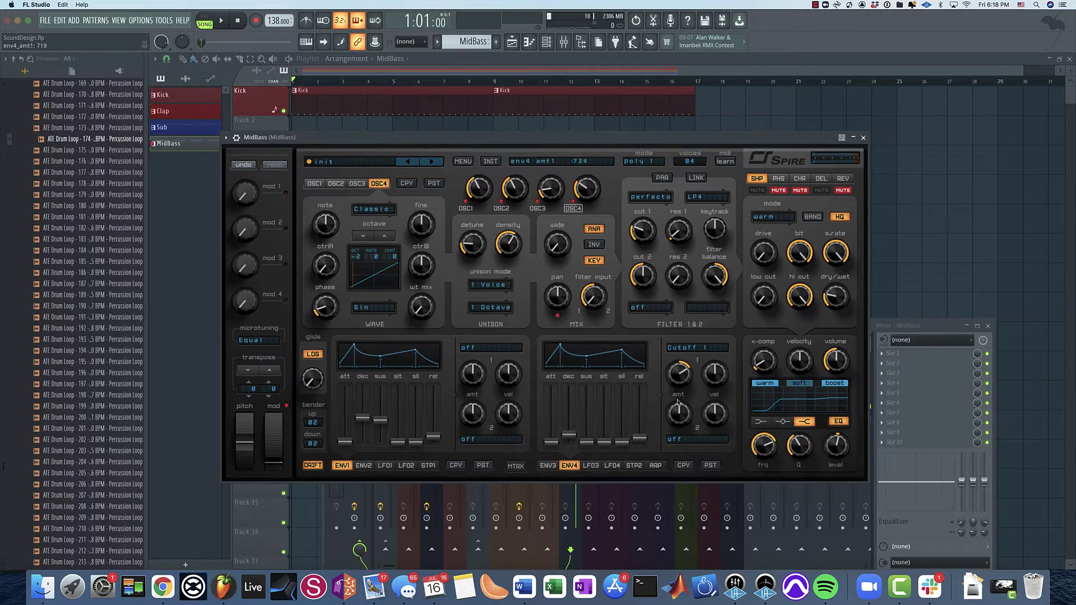
pyautogui.press('space')
pyautogui.moveTo(677, 403); pyautogui.dragTo(677, 412)
# - Sweep the mod wheel during playback and tune matrix slot 1's Env3 and Env4 amounts, with the Env3 amount at about 879
pyautogui.click(512, 470)
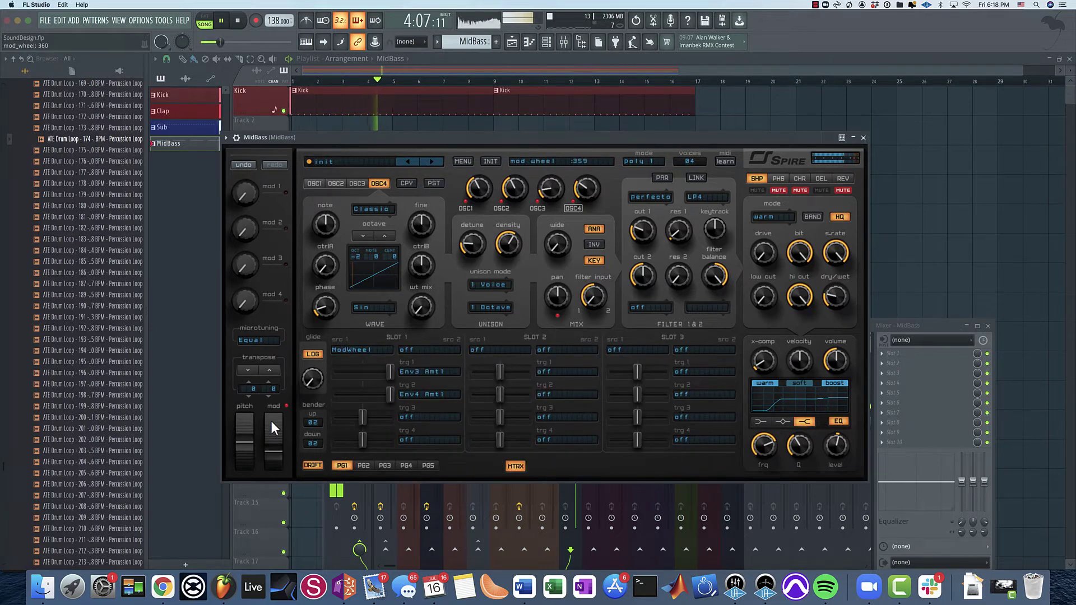
pyautogui.moveTo(271, 420); pyautogui.dragTo(271, 364)
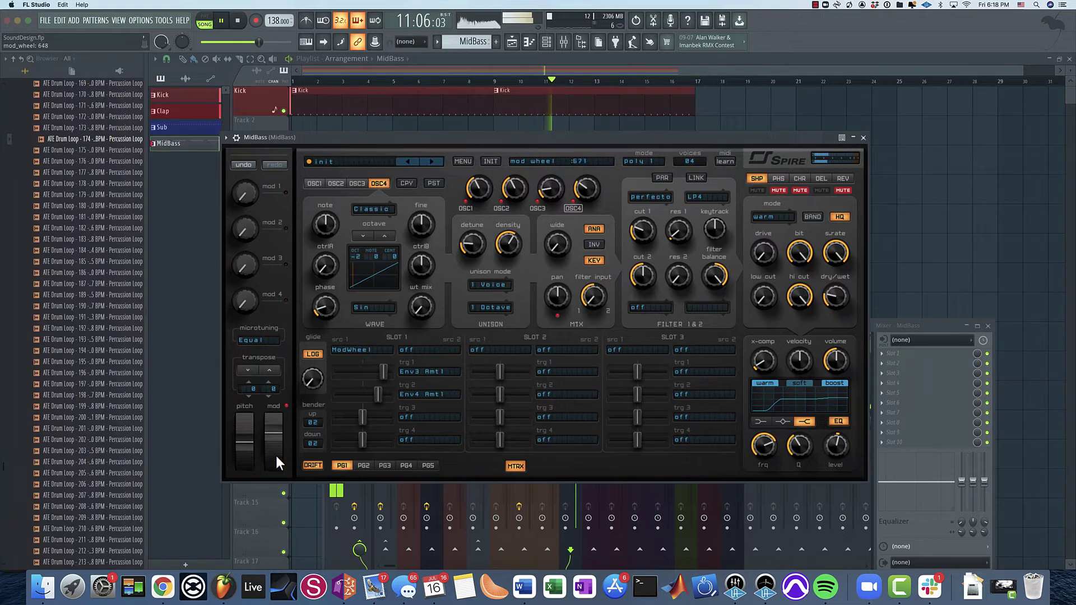
pyautogui.moveTo(277, 475)
pyautogui.mouseDown()
pyautogui.moveTo(277, 506)
pyautogui.moveTo(275, 477)
pyautogui.mouseUp()
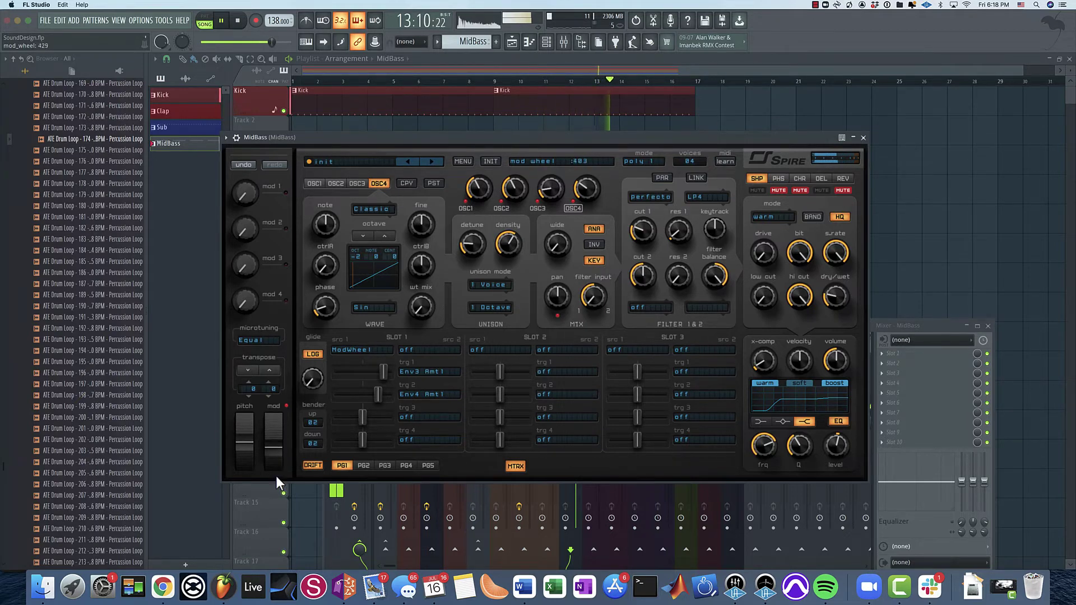
# - Stop playback, close the MidBass synth window, and move the Channel rack clear of the mixer
pyautogui.press('space')
pyautogui.click(863, 138)
pyautogui.moveTo(680, 203); pyautogui.dragTo(811, 113)
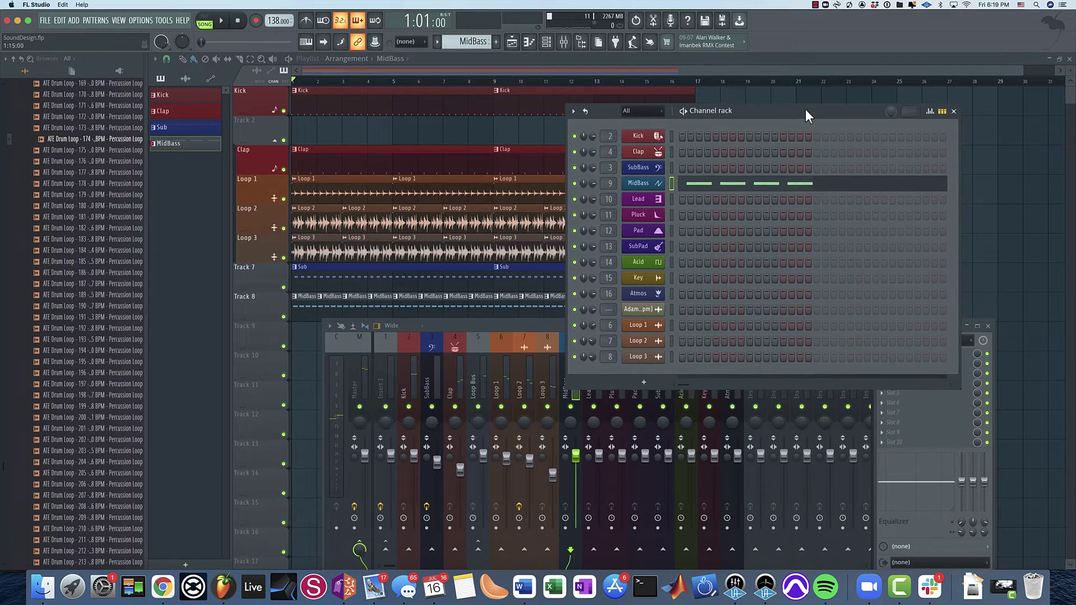
# - Check the MidBass synth, close it, and lower the MidBass mixer fader slightly while the arrangement plays
pyautogui.click(643, 184)
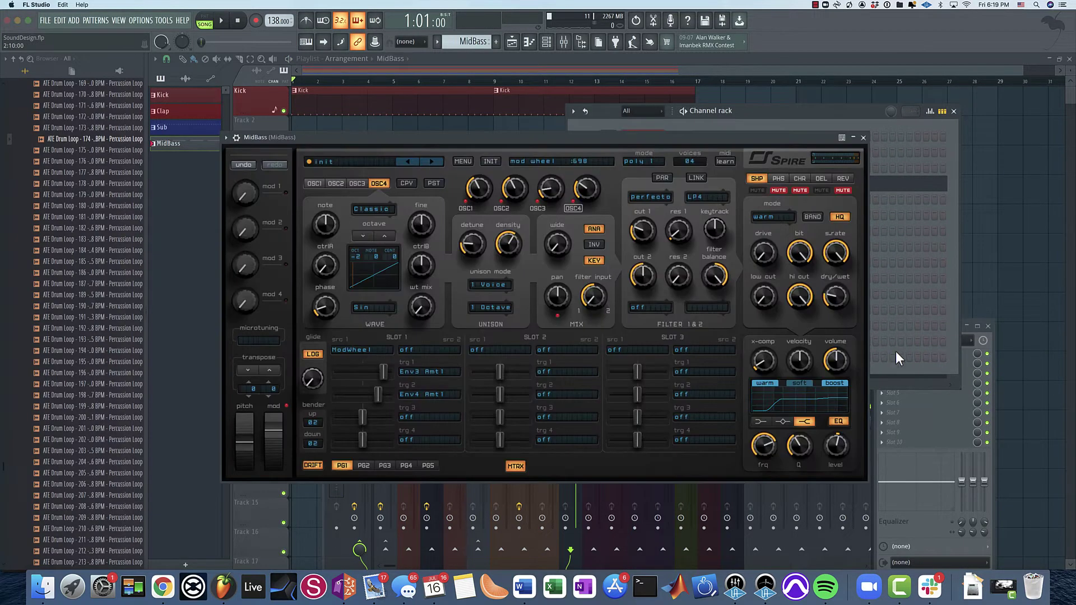
pyautogui.click(864, 138)
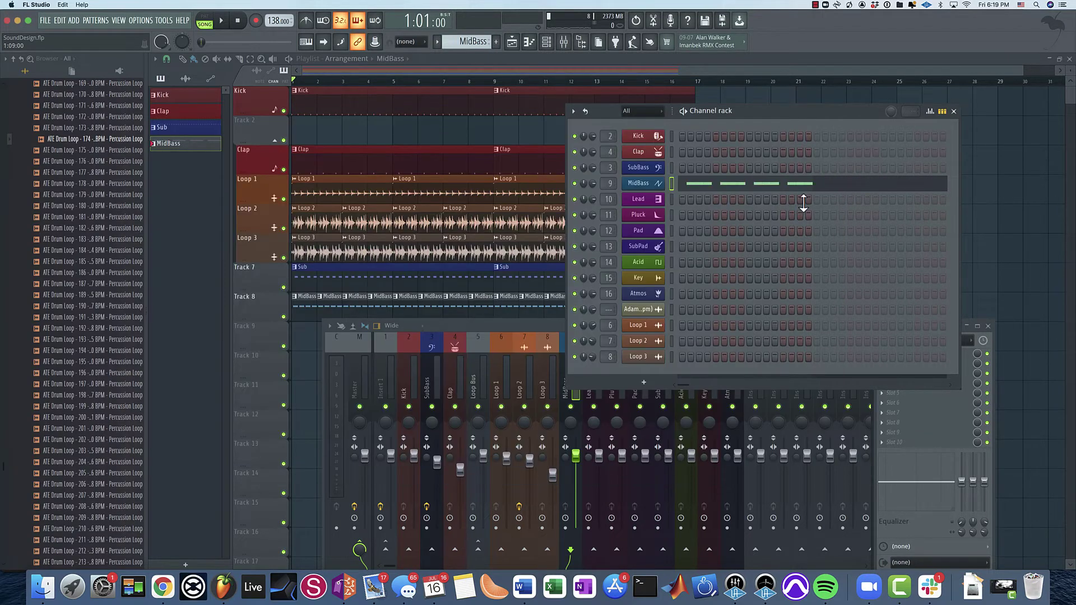
pyautogui.press('space')
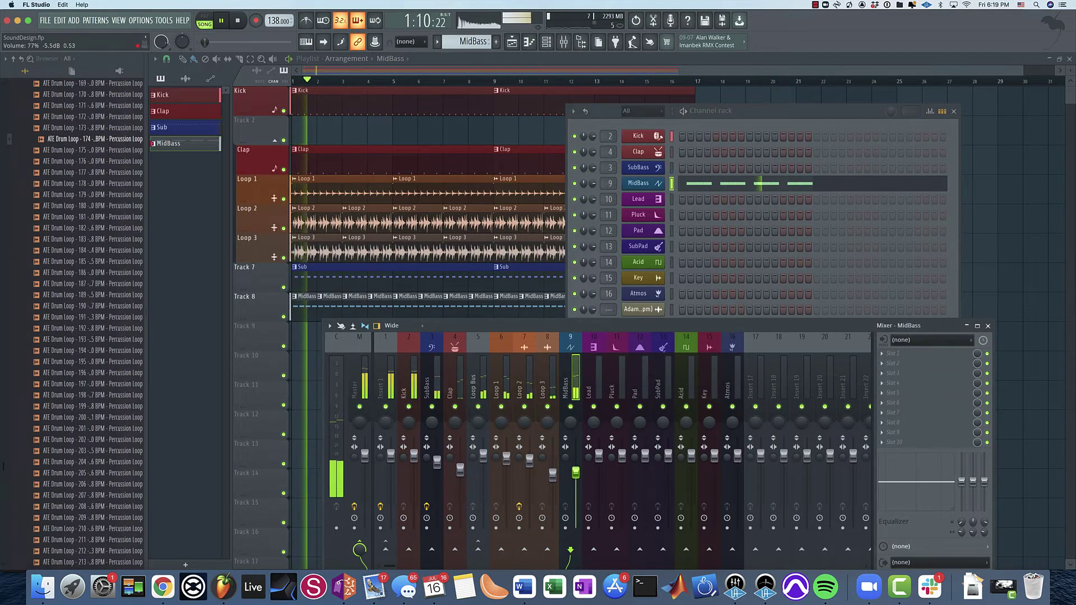
pyautogui.moveTo(576, 469); pyautogui.dragTo(576, 465)
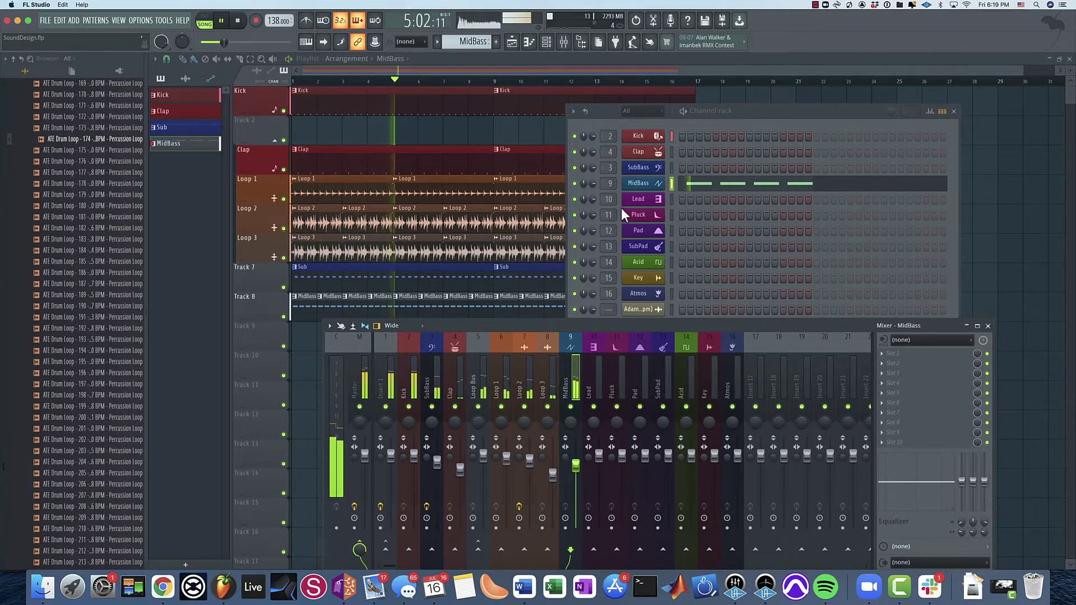
# - Raise the MidBass synth's mod wheel to about 791 and set its EQ mid-band frequency to about 310 during playback
pyautogui.click(639, 183)
pyautogui.moveTo(272, 440); pyautogui.dragTo(272, 436)
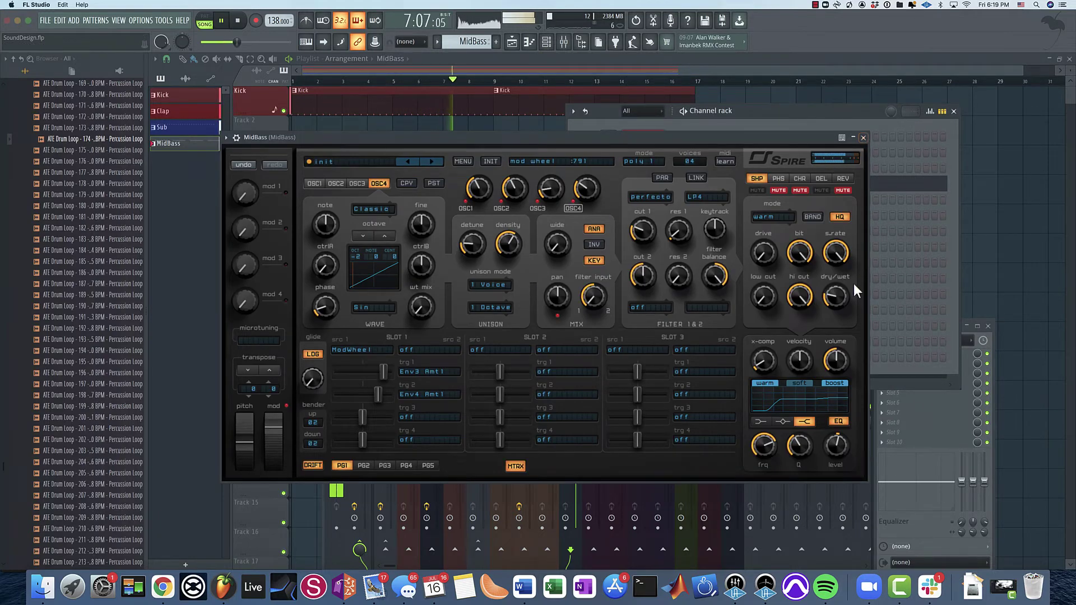
pyautogui.click(789, 425)
pyautogui.moveTo(756, 452); pyautogui.dragTo(755, 462)
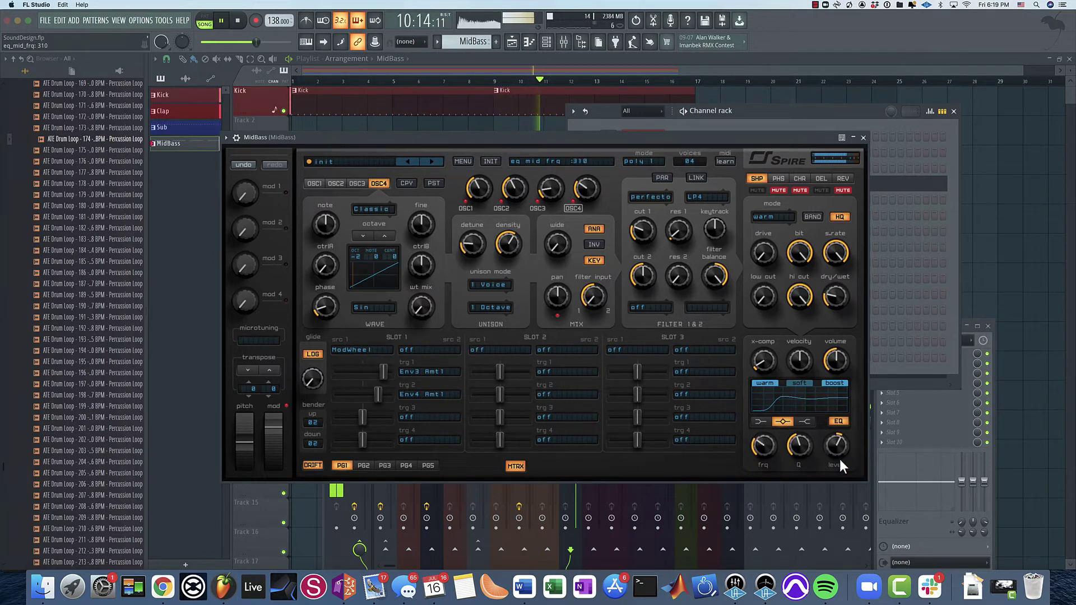
pyautogui.moveTo(840, 444); pyautogui.dragTo(840, 447)
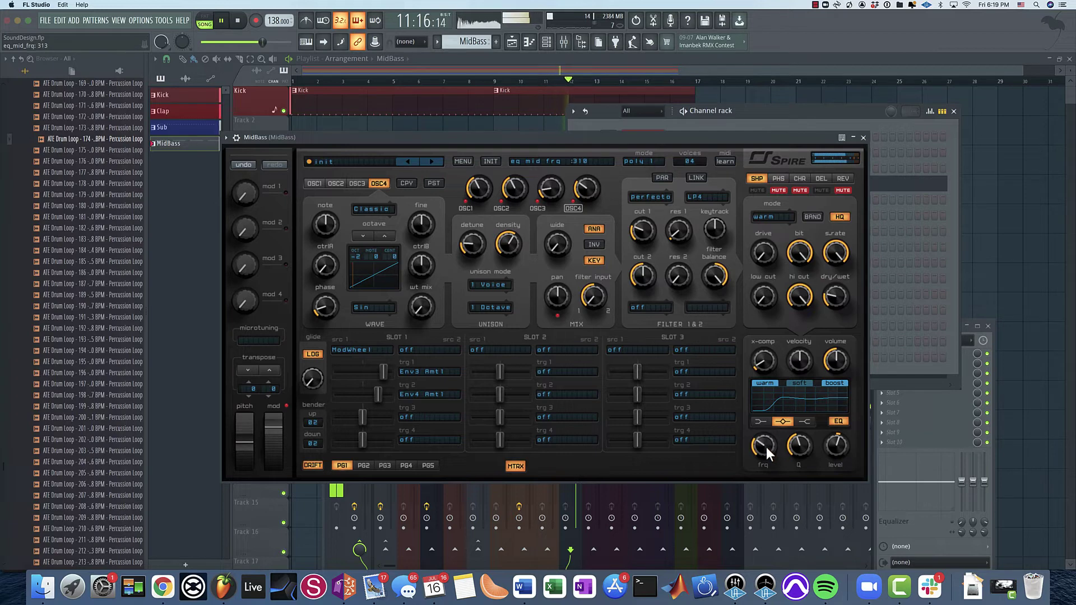
pyautogui.click(763, 382)
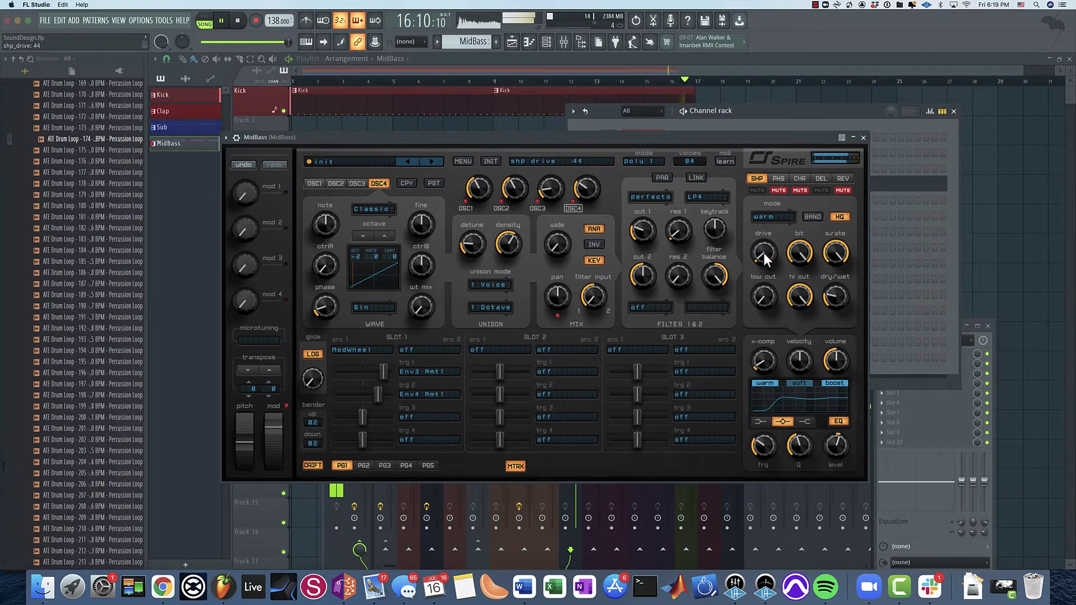
# - Close the MidBass synth, stop playback, and open the MidBass pattern in the piano roll
pyautogui.click(863, 137)
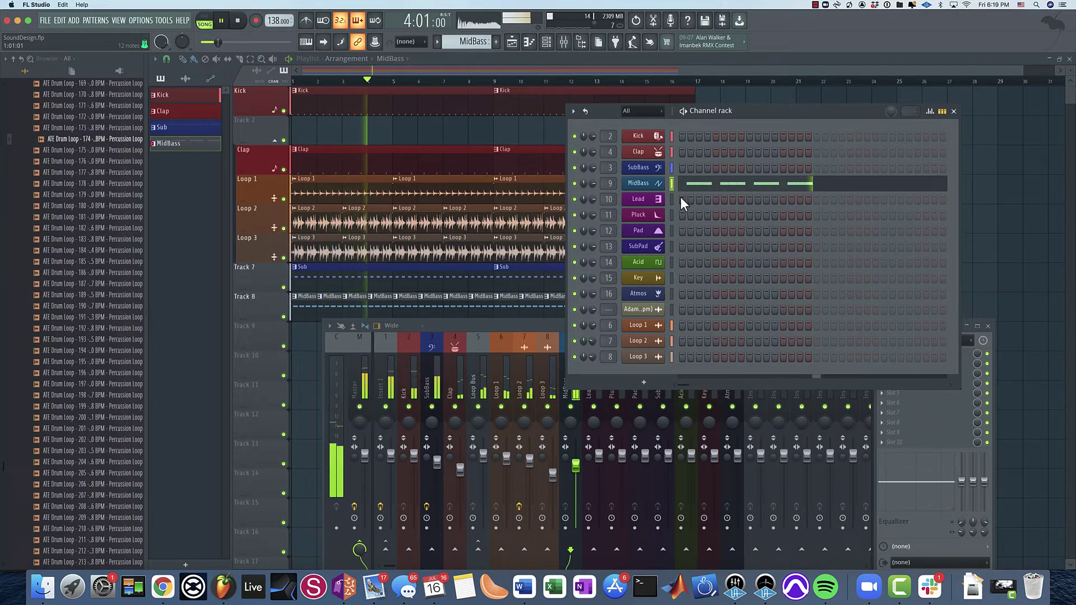
pyautogui.press('space')
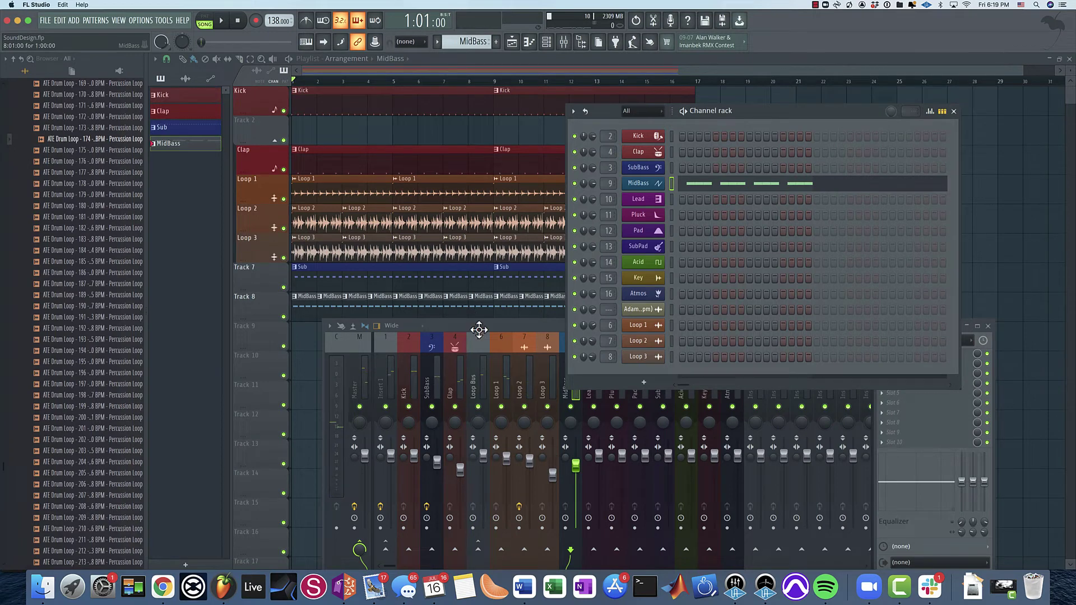
pyautogui.press('F12')
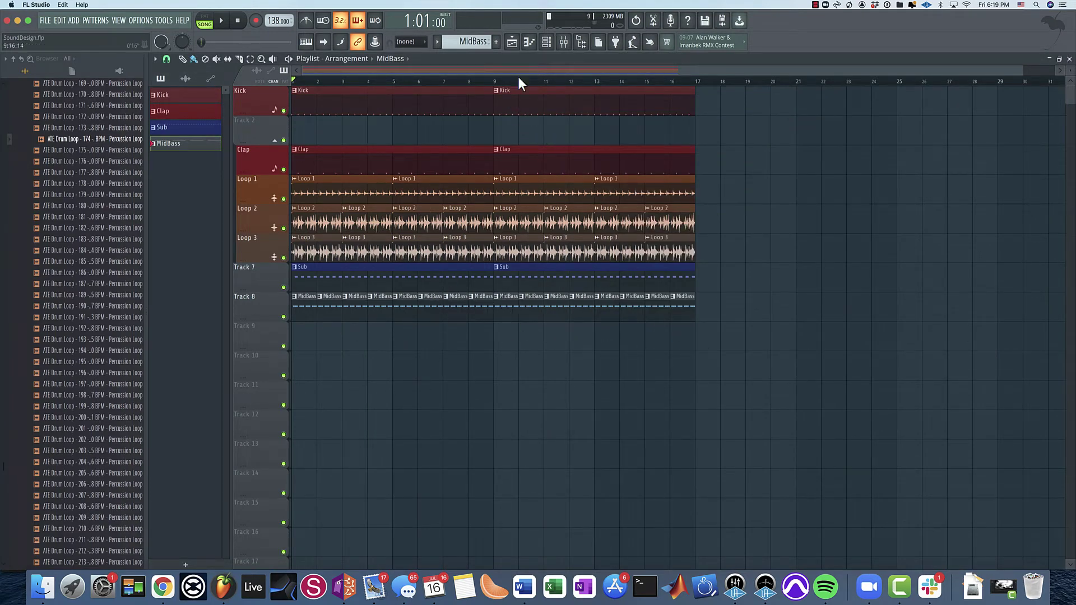
pyautogui.click(564, 45)
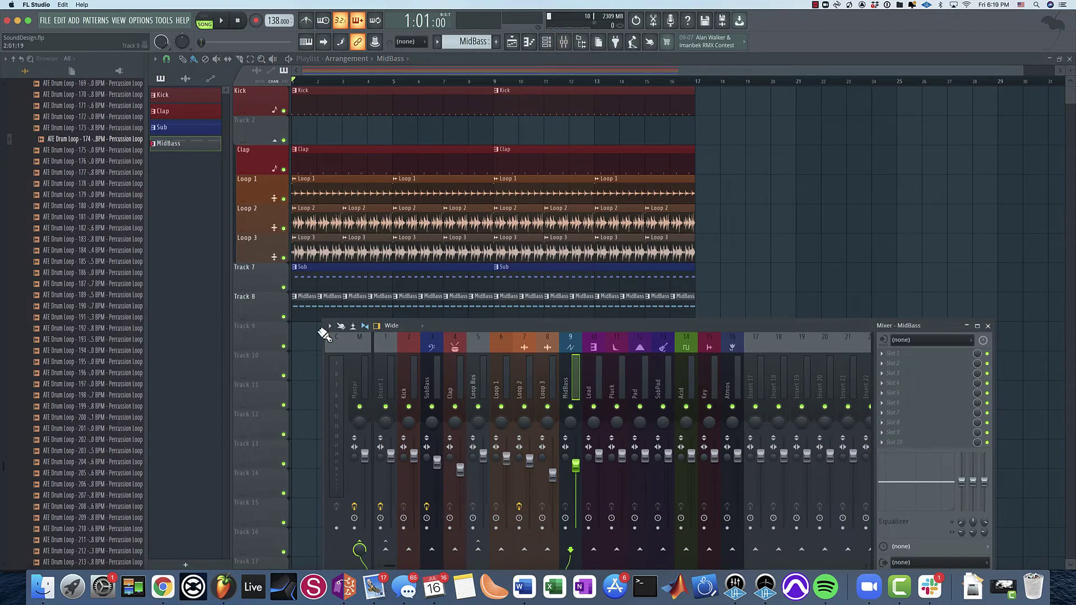
pyautogui.press('F7')
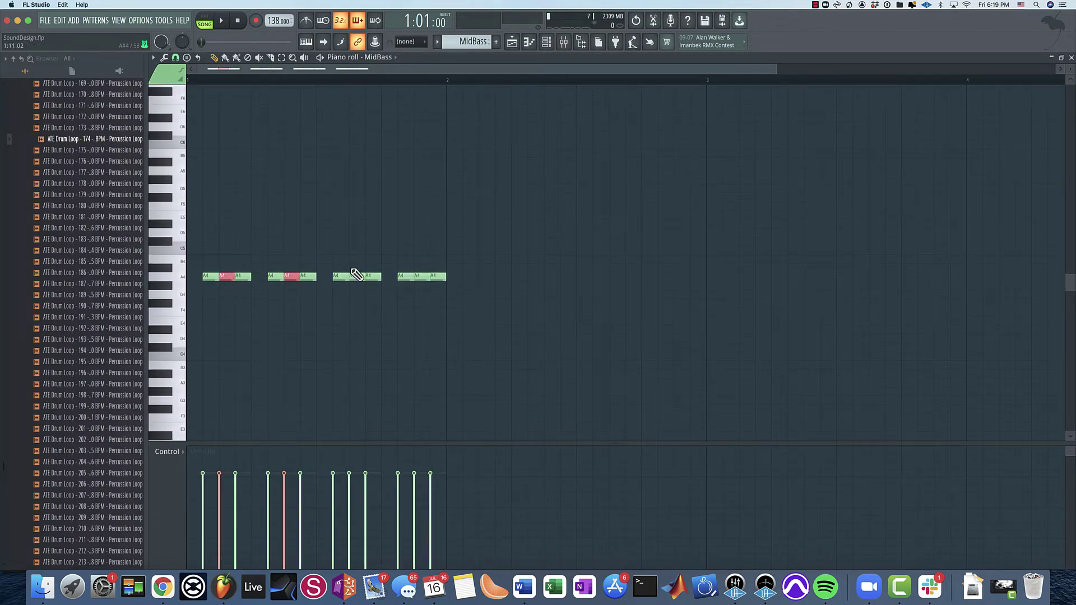
# - During playback, try the middle note of each three-note group at A5 and A3, and the whole pattern an octave higher
pyautogui.press('space')
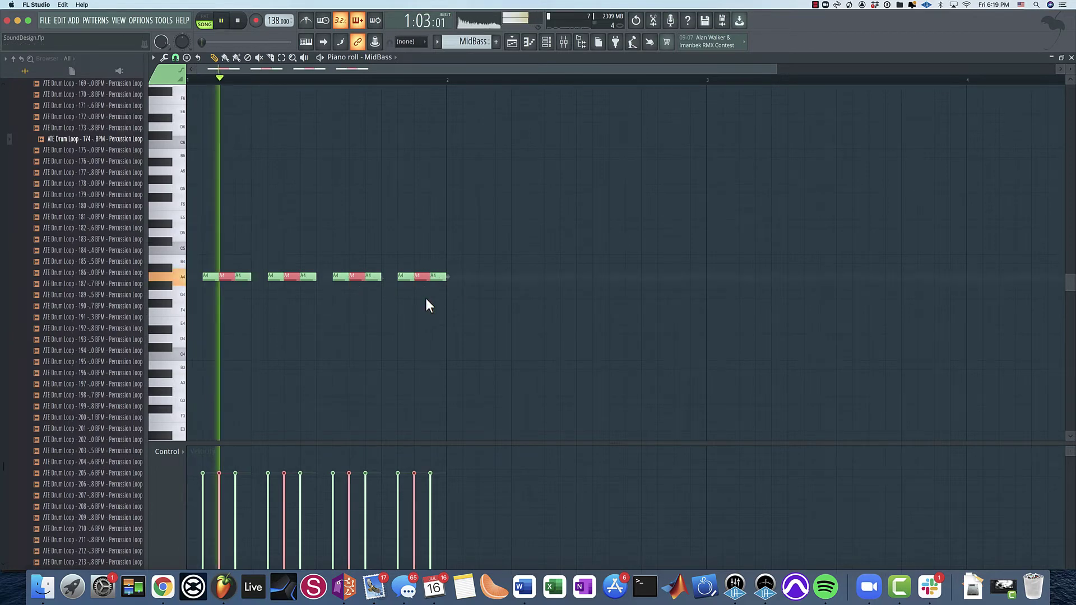
pyautogui.hotkey('ctrl', 'Up')
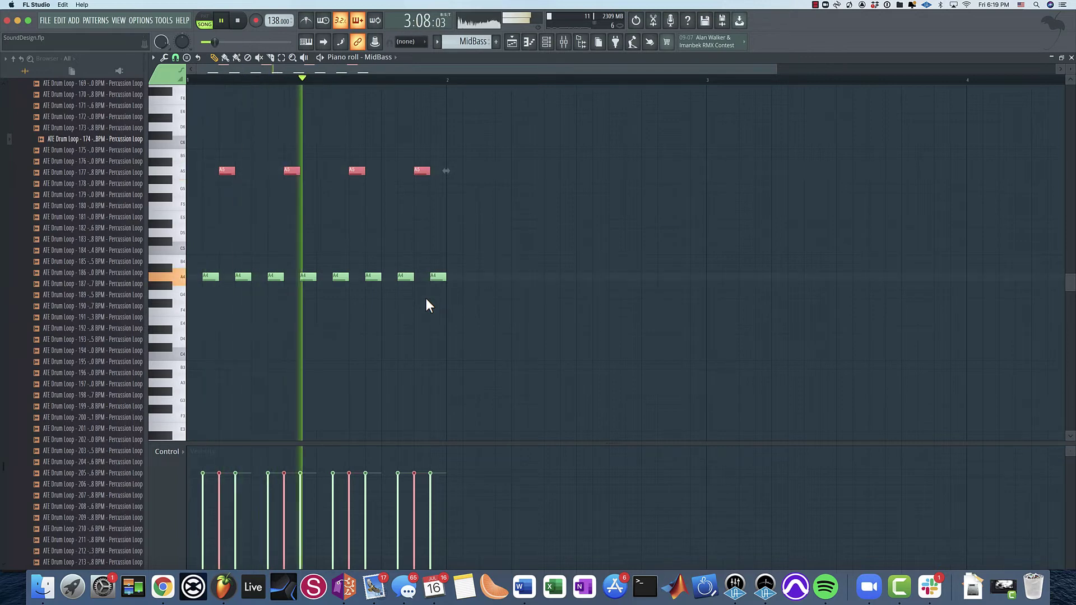
pyautogui.hotkey('ctrl', 'Down')
pyautogui.hotkey('ctrl', 'Down')
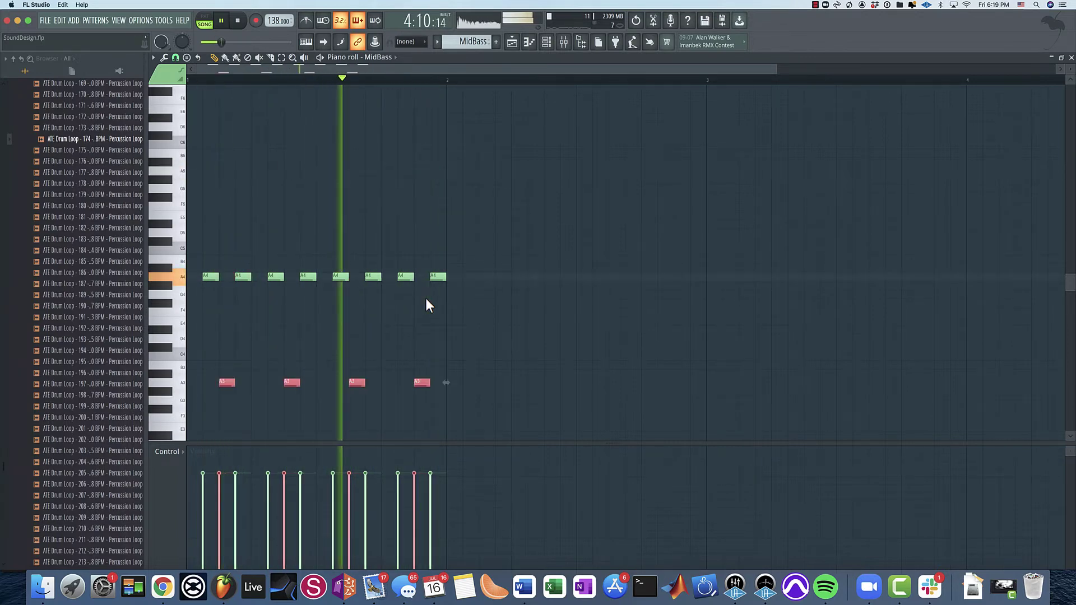
pyautogui.hotkey('ctrl', 'a')
pyautogui.hotkey('ctrl', 'Up')
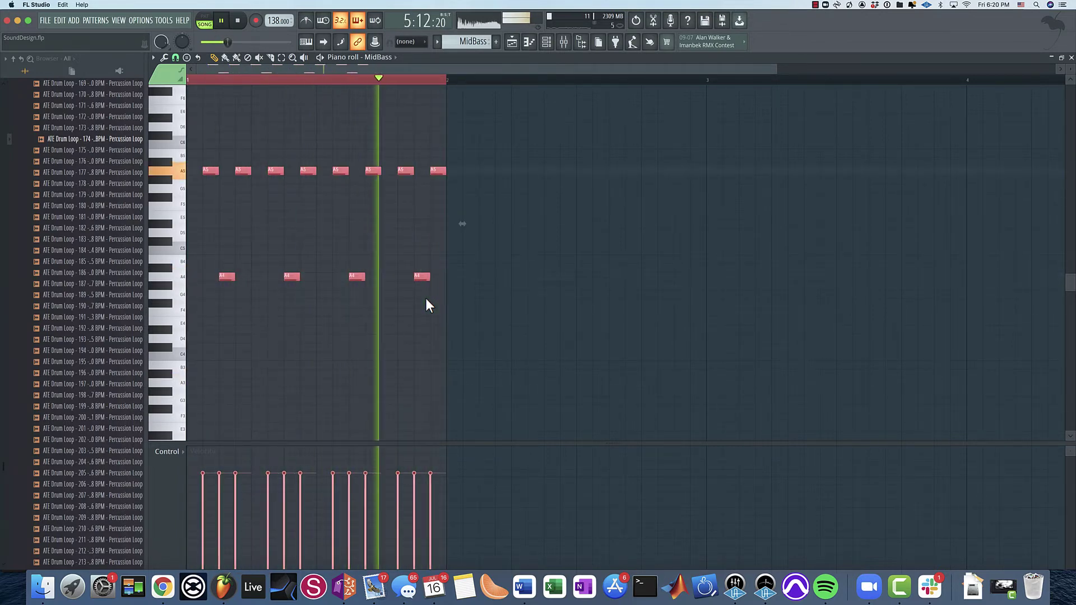
pyautogui.hotkey('ctrl', 'Down')
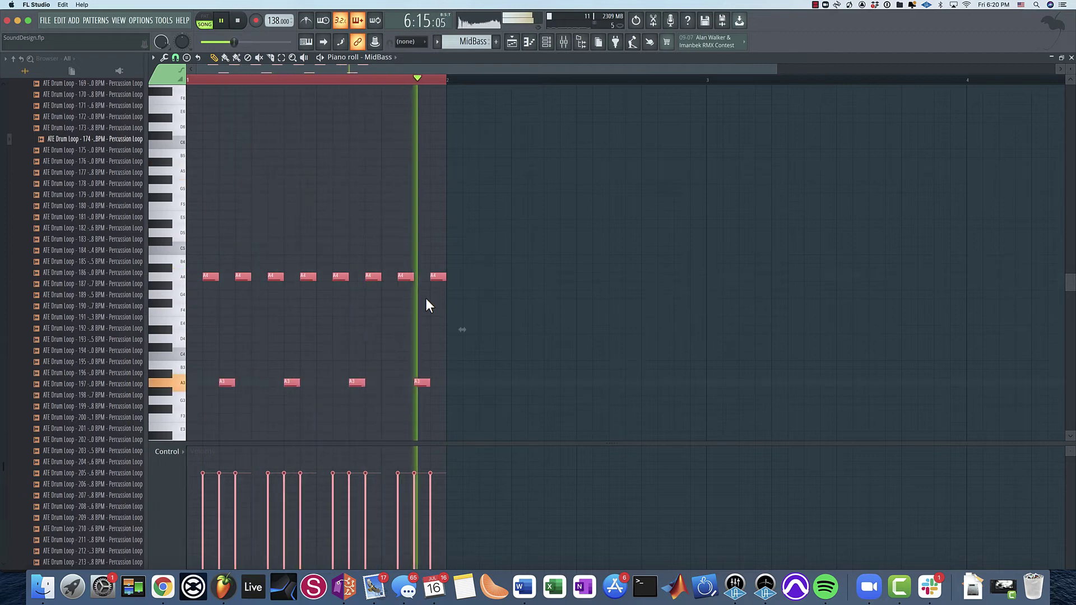
# - Select only the middle notes of the groups and alternate them between A5 and A3 while the pattern plays
pyautogui.moveTo(476, 370); pyautogui.dragTo(190, 404)
pyautogui.hotkey('ctrl', 'Up')
pyautogui.hotkey('ctrl', 'Up')
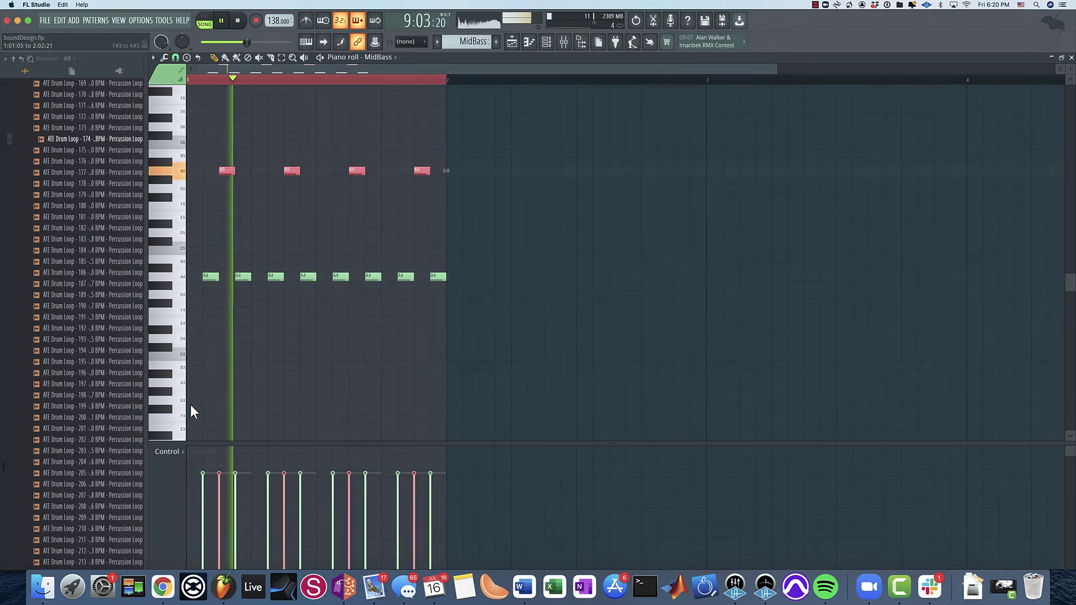
pyautogui.hotkey('ctrl', 'Down')
# - Try the whole MidBass pattern one octave lower, and shift it back up an octave
pyautogui.hotkey('ctrl', 'Down')
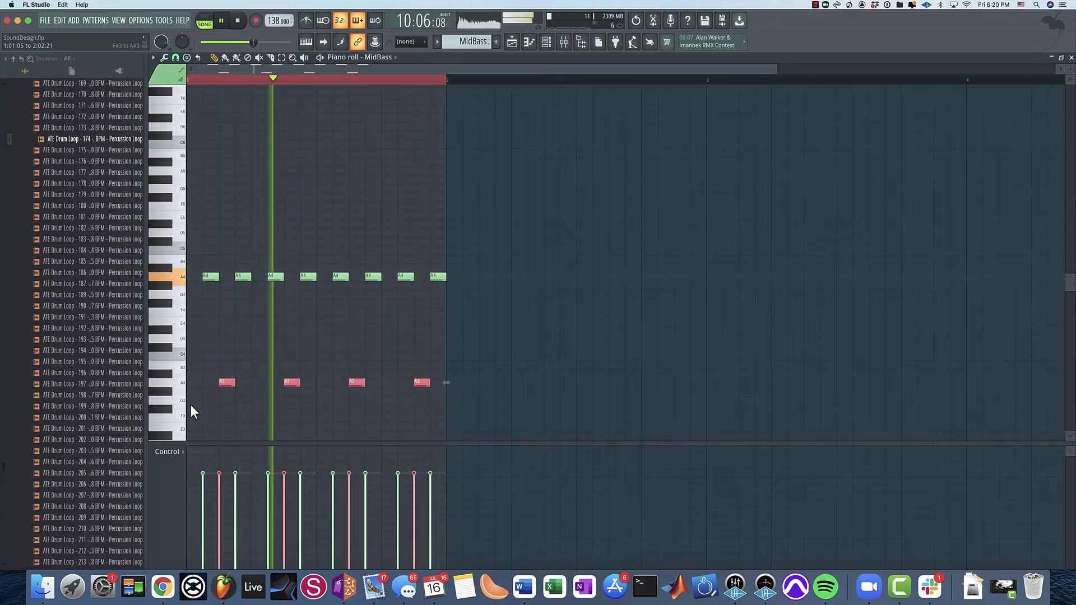
pyautogui.hotkey('ctrl', 'Up')
pyautogui.hotkey('ctrl', 'Up')
pyautogui.hotkey('ctrl', 'a')
pyautogui.hotkey('ctrl', 'Down')
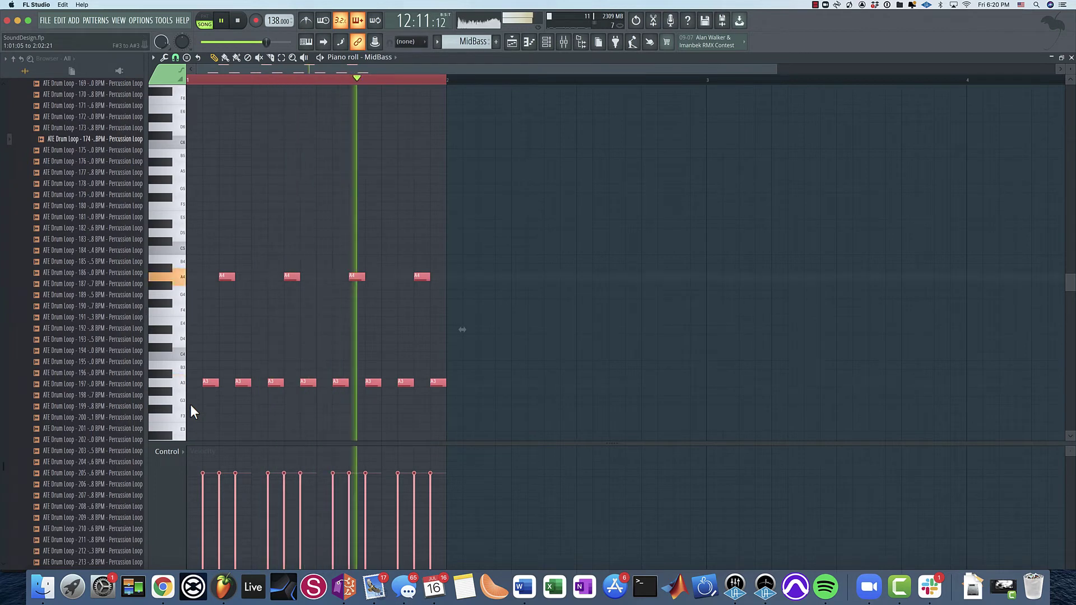
pyautogui.hotkey('ctrl', 'Up')
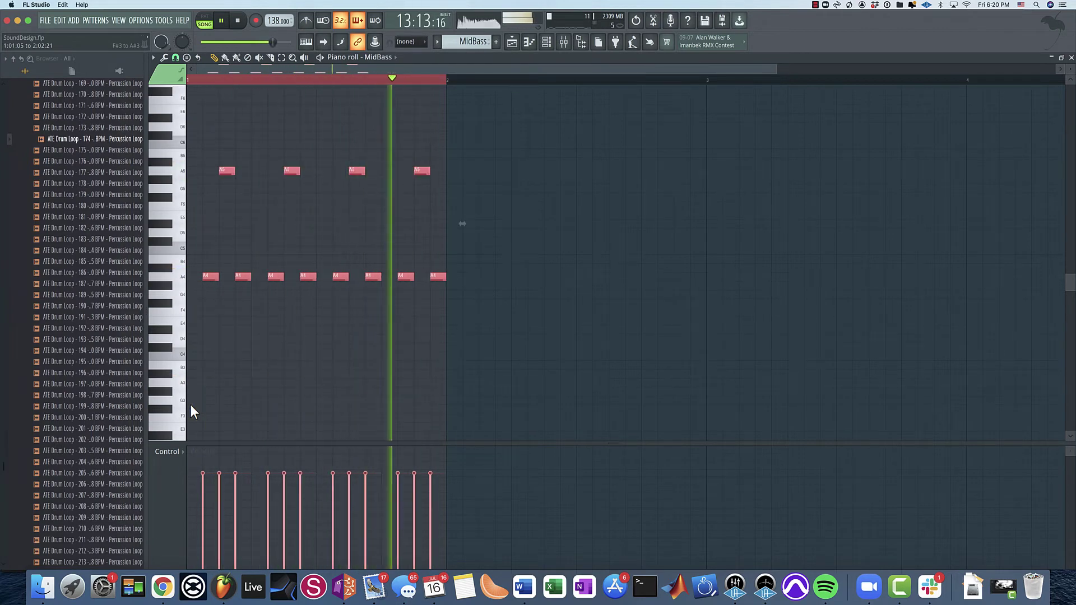
# - Move the middle note of each group down from A5 to A4, clear the selection, and stop playback
pyautogui.moveTo(476, 159); pyautogui.dragTo(192, 172)
pyautogui.hotkey('ctrl', 'Down')
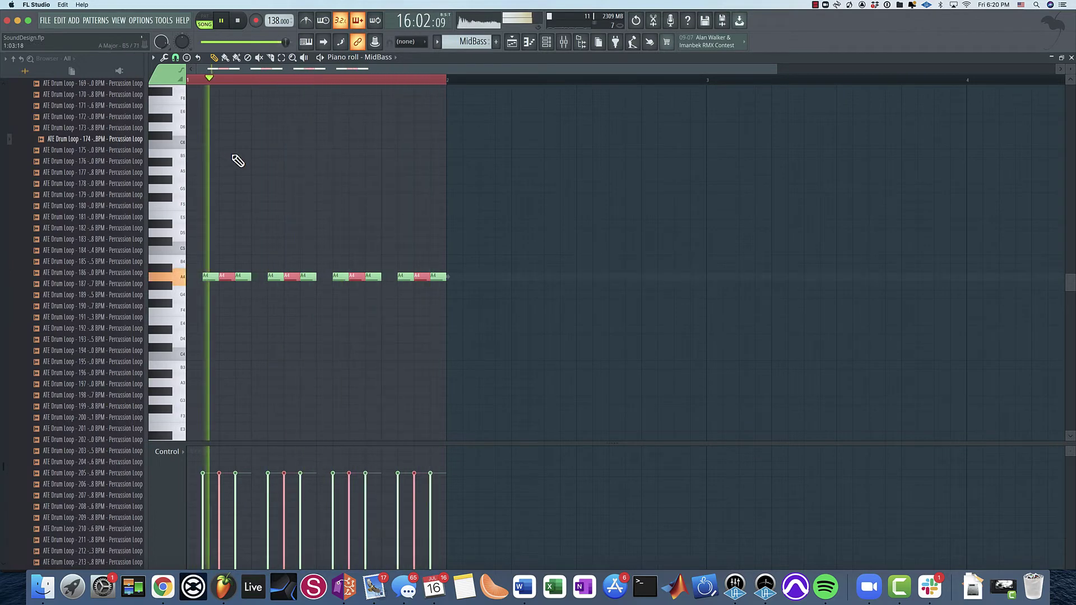
pyautogui.click(529, 42)
pyautogui.click(712, 178)
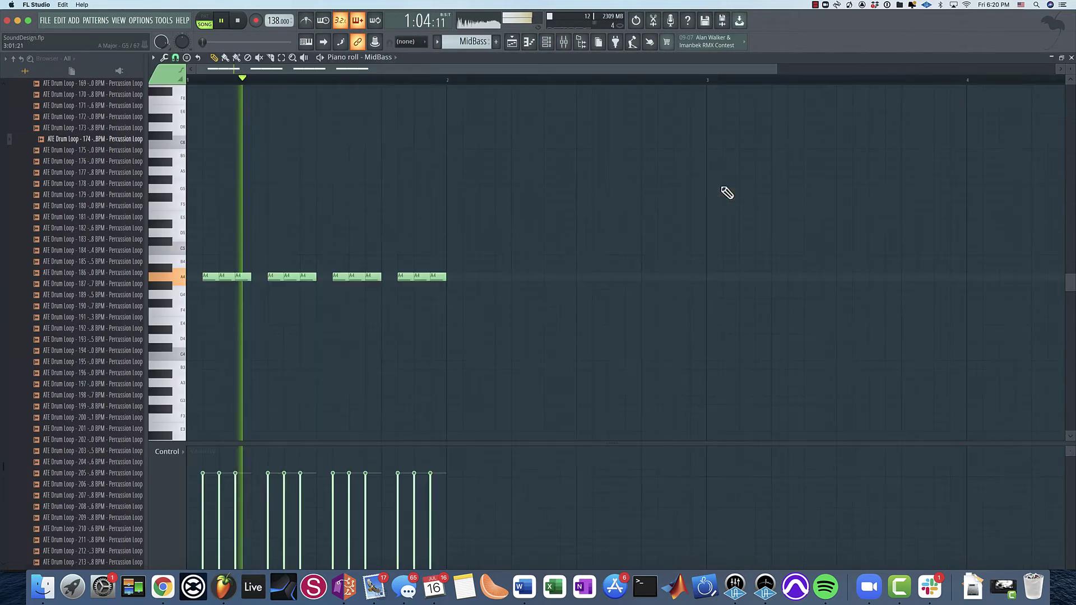
pyautogui.press('space')
# - Select all MidBass notes and shorten them slightly to leave small gaps between them, checking the lengths during playback
pyautogui.hotkey('ctrl', 'a')
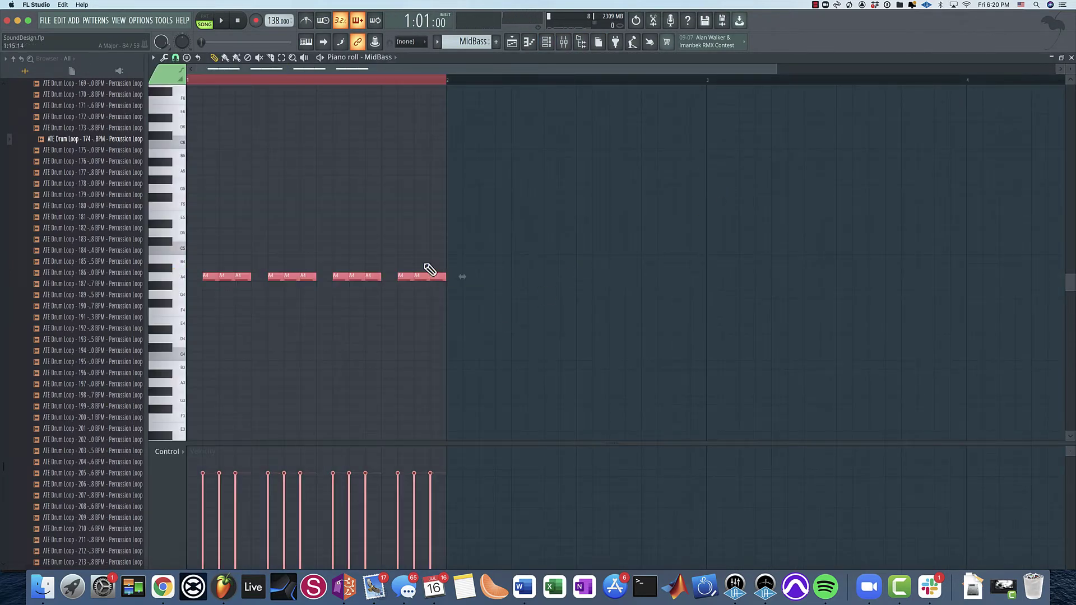
pyautogui.rightClick(444, 278)
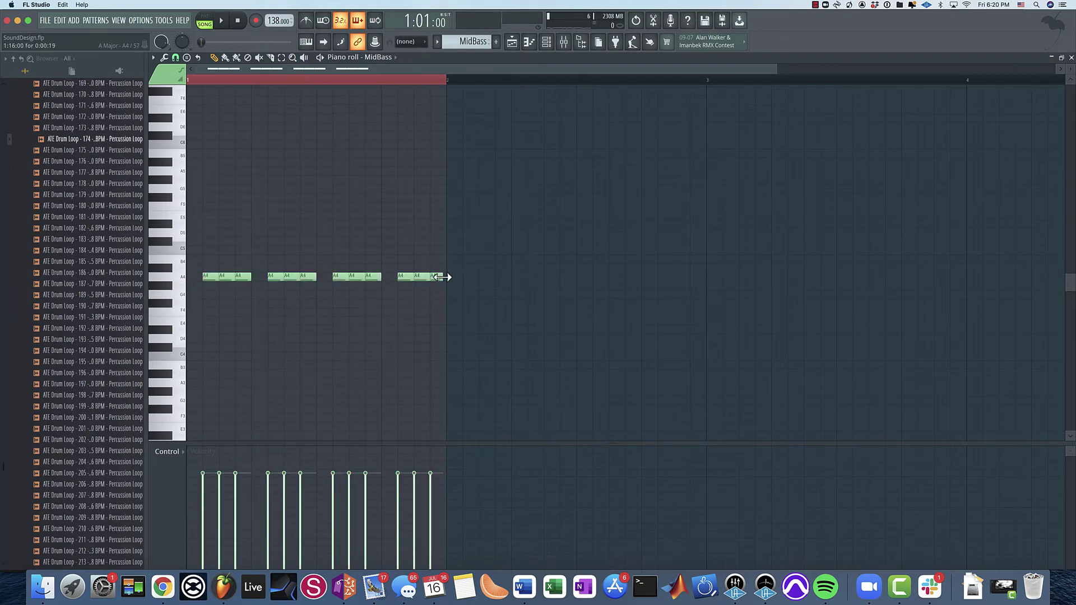
pyautogui.hotkey('ctrl', 'z')
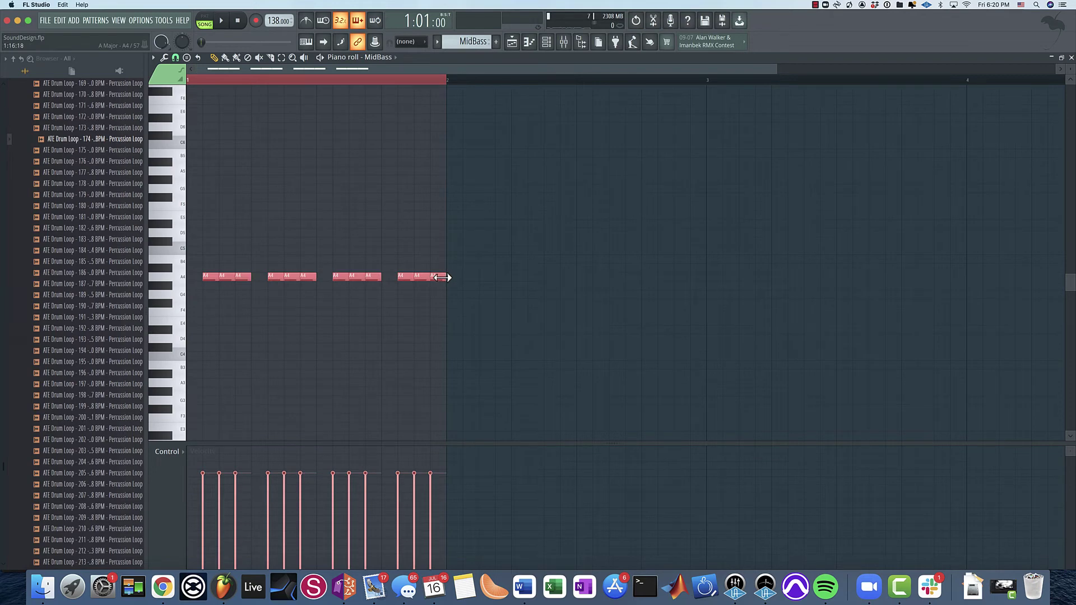
pyautogui.press('space')
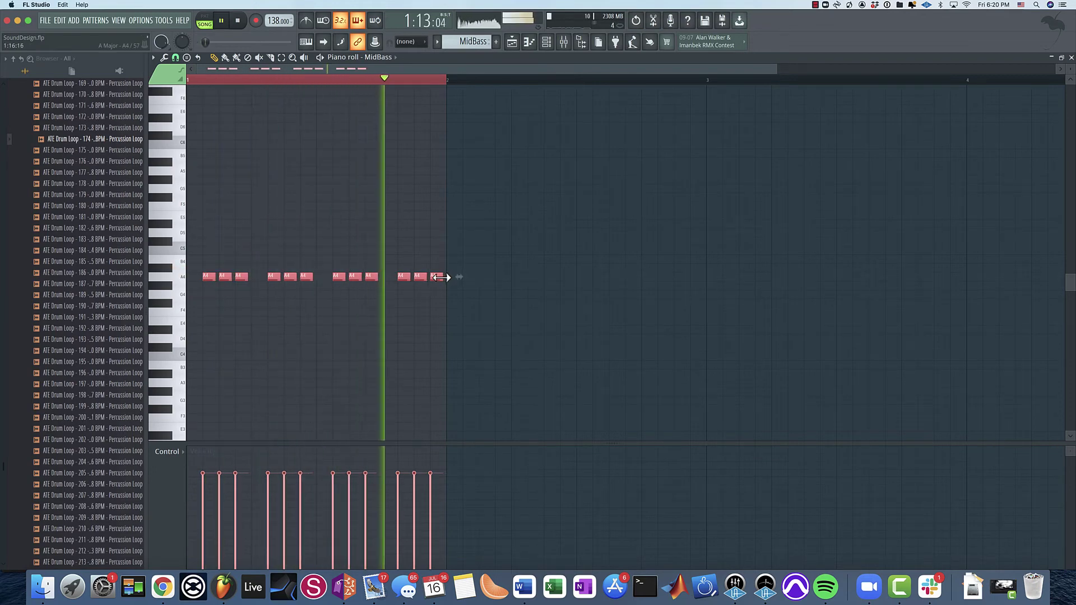
pyautogui.moveTo(442, 278); pyautogui.dragTo(443, 277)
# - Isolate the MidBass with the kick and sub bass in the mixer, and lower the MidBass fader slightly before stopping playback
pyautogui.click(565, 41)
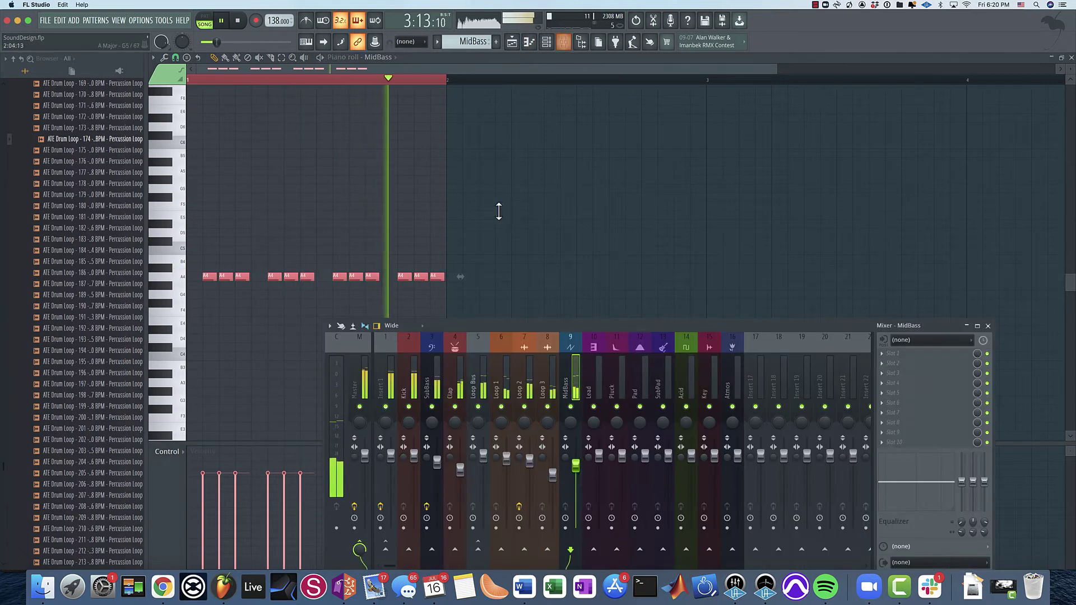
pyautogui.rightClick(571, 407)
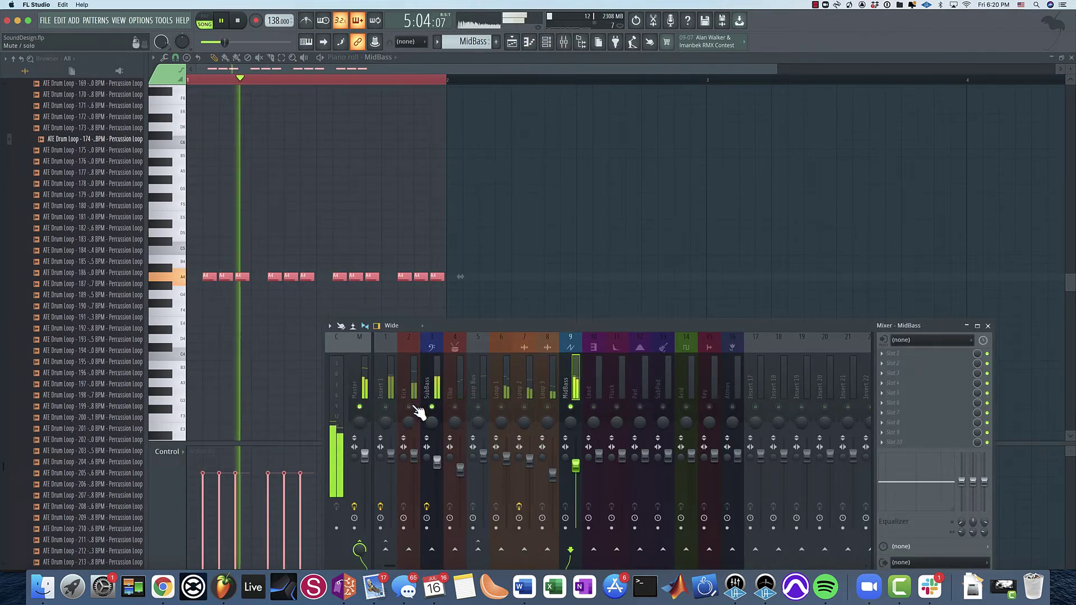
pyautogui.click(386, 408)
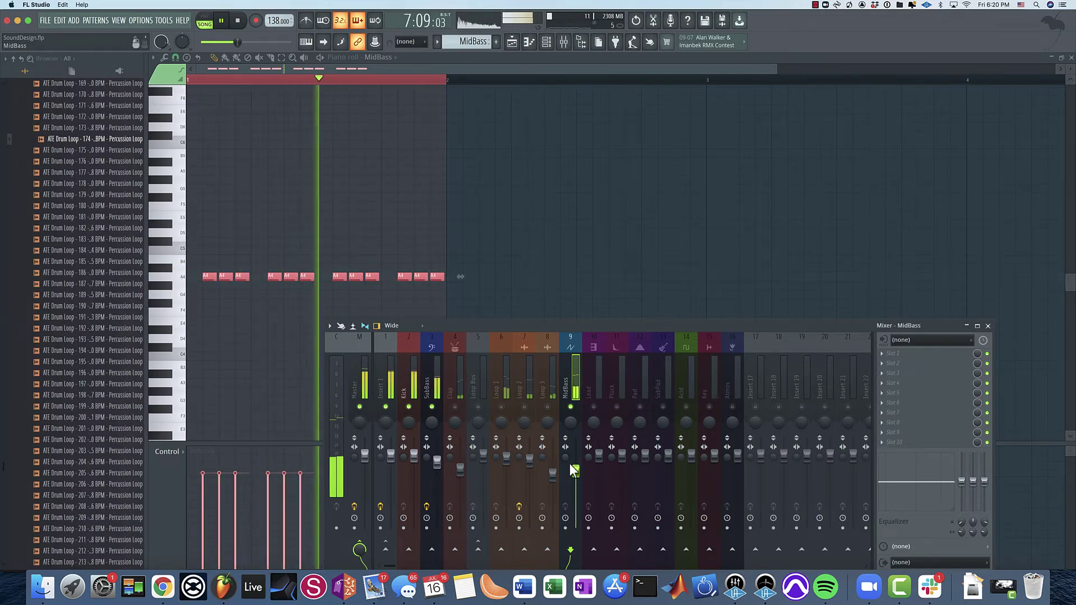
pyautogui.press('space')
# - Load LFOTool in slot 3 of the MidBass insert and lower its curve's starting point against the displayed waveform during playback
pyautogui.click(892, 353)
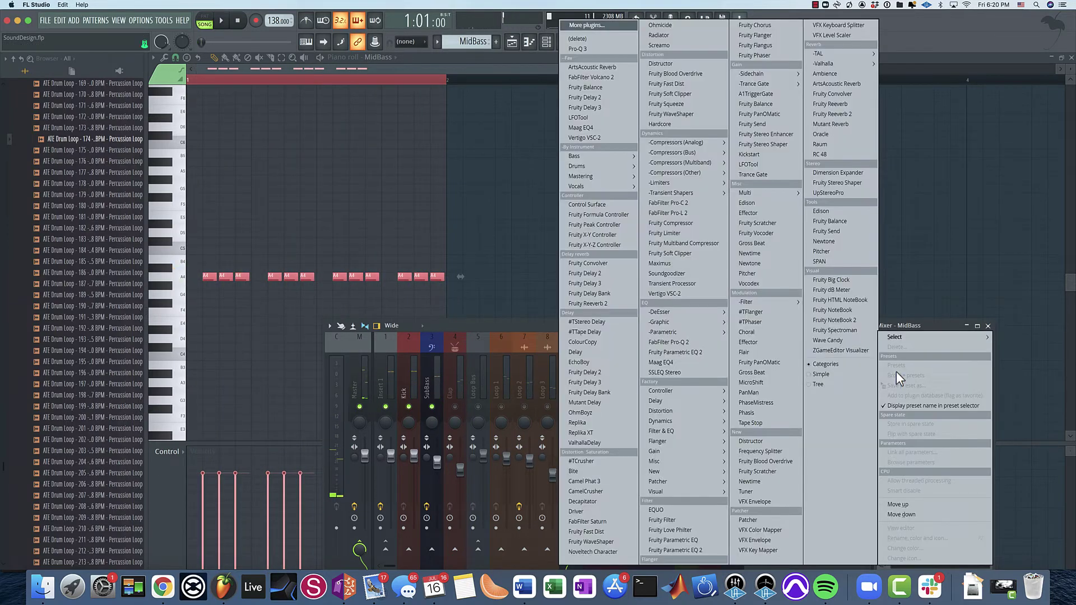
pyautogui.click(606, 118)
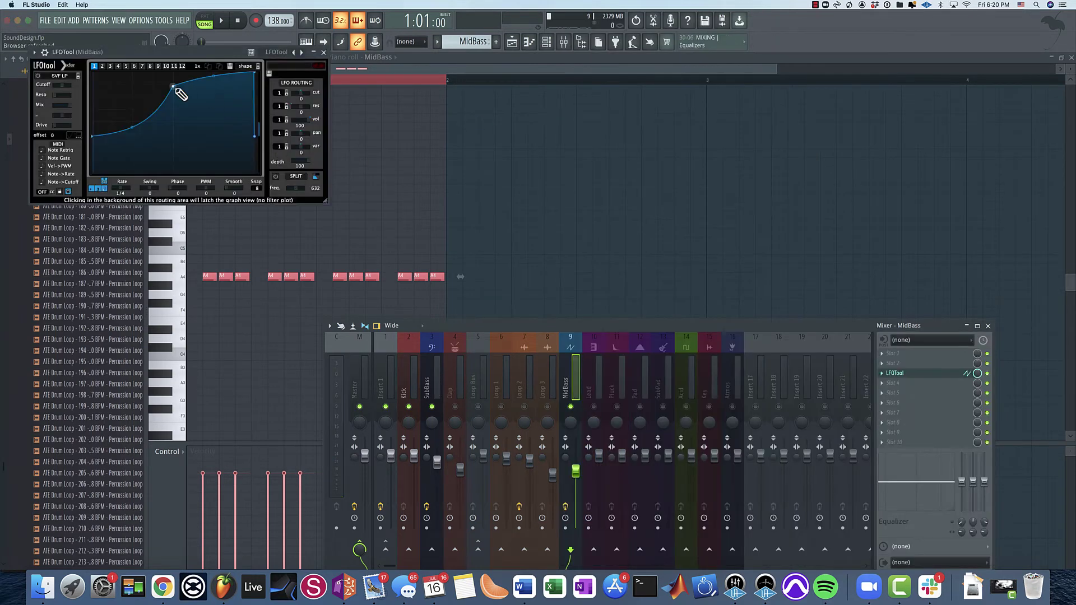
pyautogui.click(74, 138)
pyautogui.press('space')
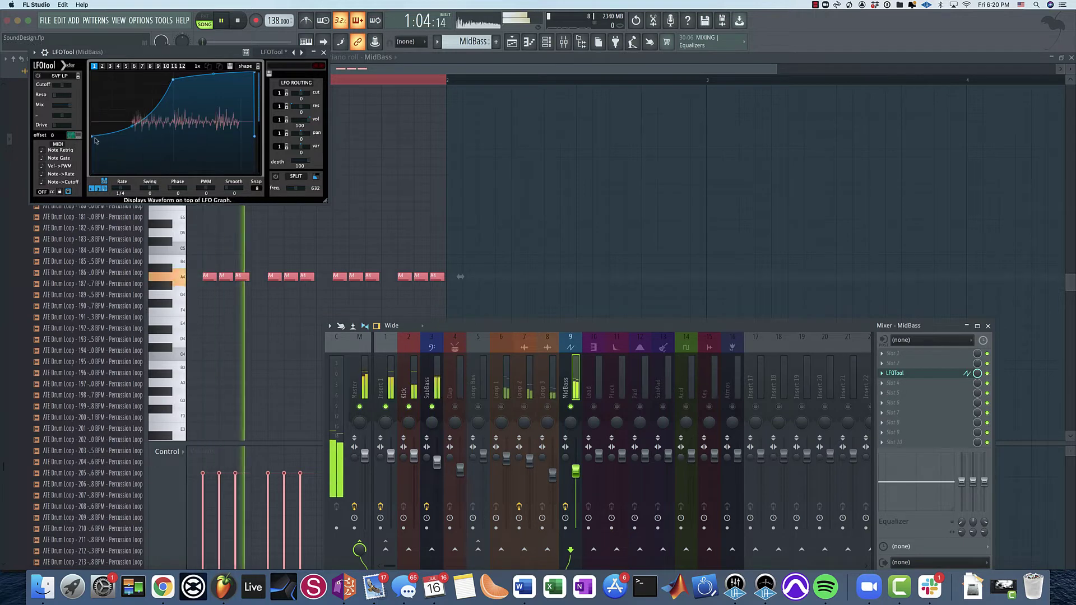
pyautogui.moveTo(91, 136)
pyautogui.mouseDown()
pyautogui.moveTo(91, 161)
pyautogui.moveTo(92, 142)
pyautogui.mouseUp()
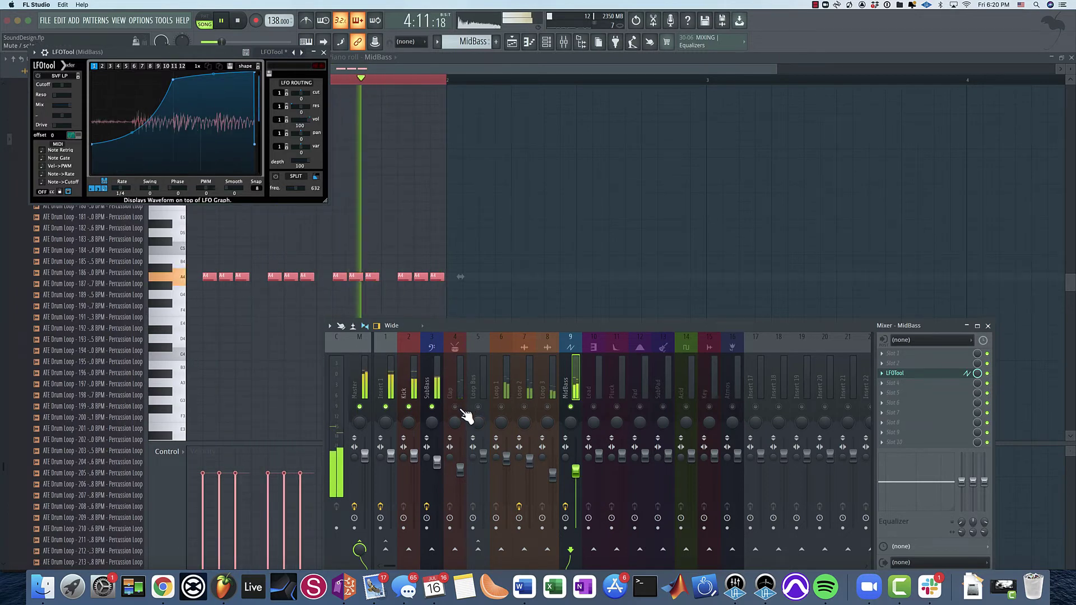
# - Raise the MidBass fader slightly, and open the MidBass Spire to audition oscillator 3's mute and show oscillator 2
pyautogui.moveTo(576, 471); pyautogui.dragTo(576, 464)
pyautogui.click(564, 42)
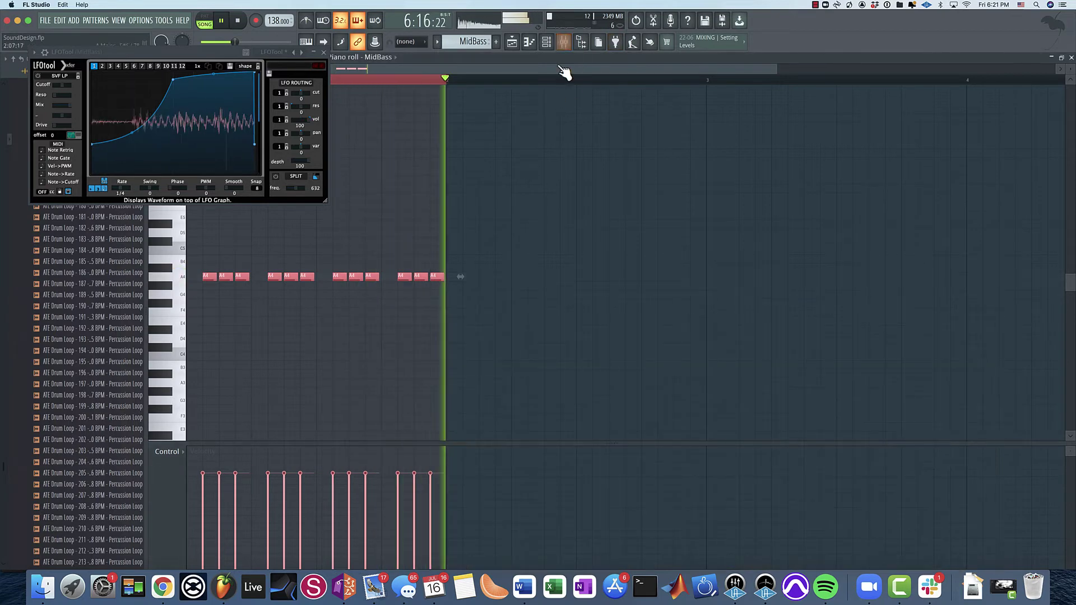
pyautogui.click(546, 42)
pyautogui.click(637, 181)
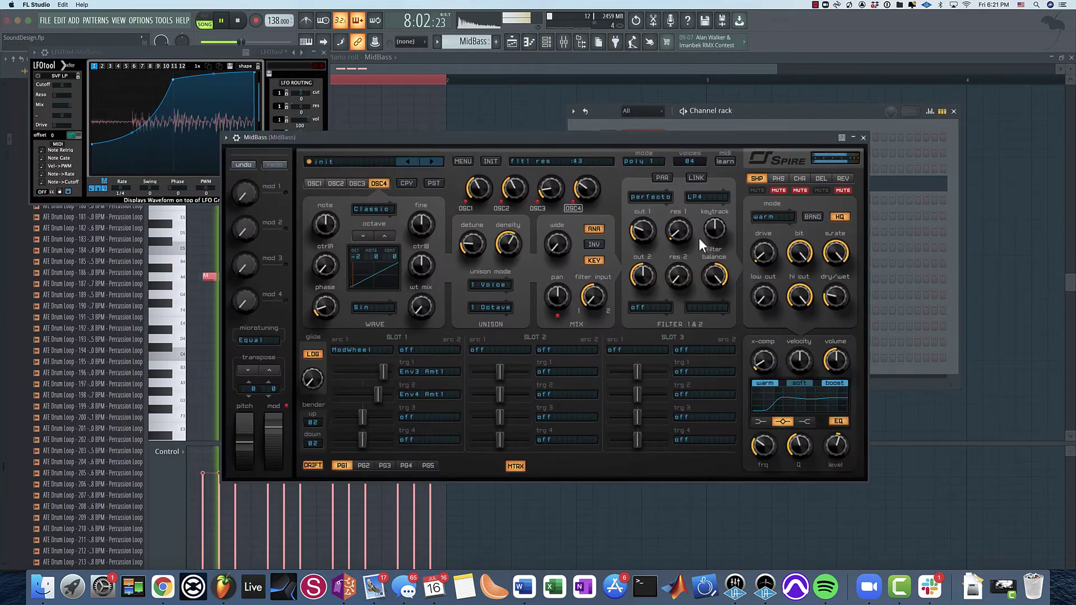
pyautogui.click(538, 208)
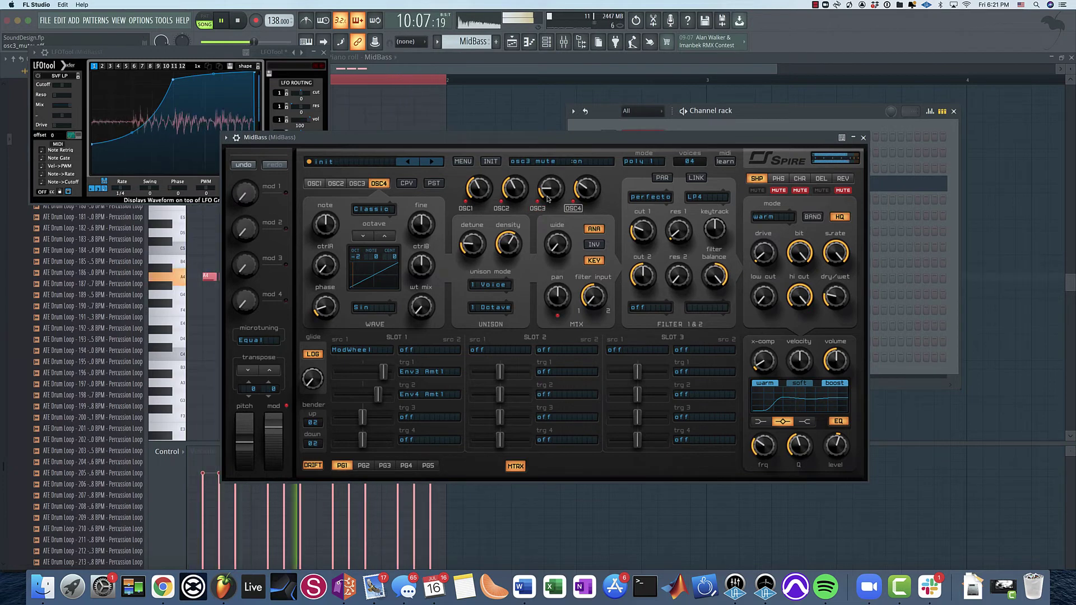
pyautogui.click(335, 184)
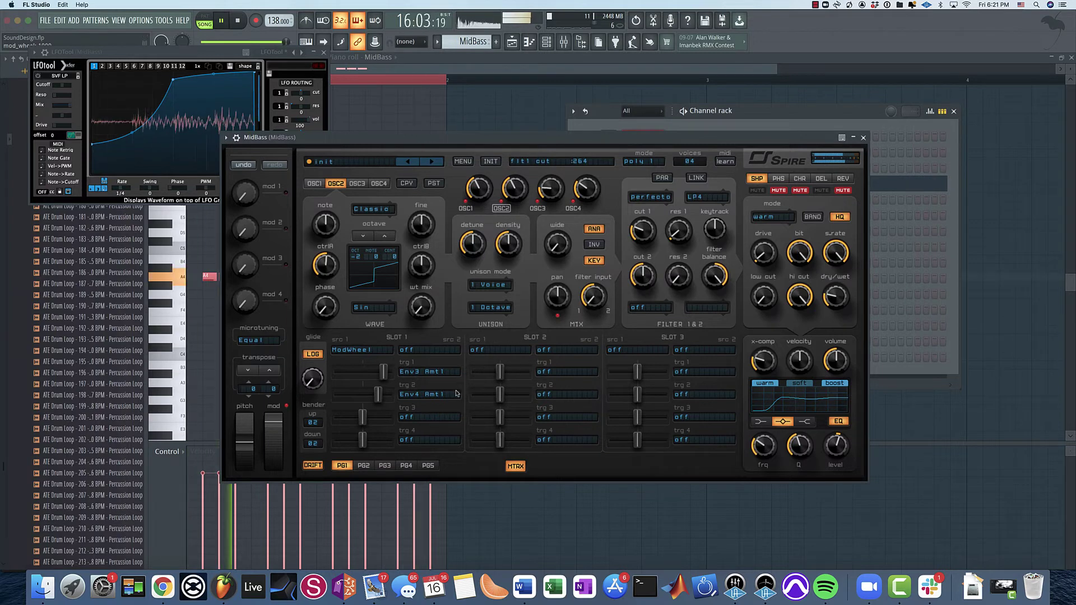
# - Assign Cutoff 1 as the third ModWheel target in slot 1 with amount 580, and set the mod wheel to 709
pyautogui.moveTo(651, 232); pyautogui.dragTo(365, 419)
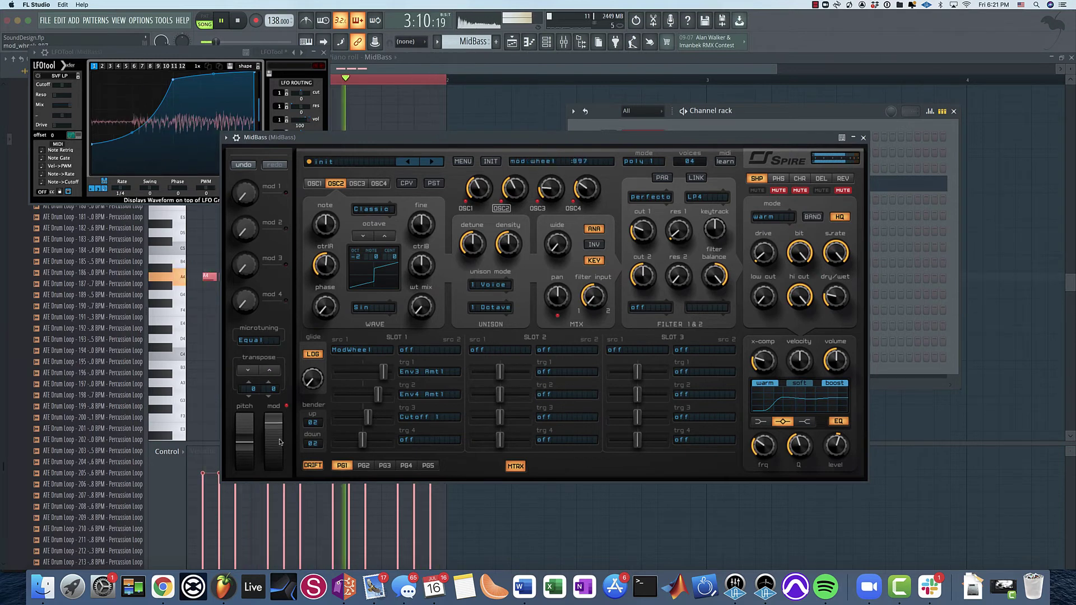
pyautogui.moveTo(279, 457); pyautogui.dragTo(276, 440)
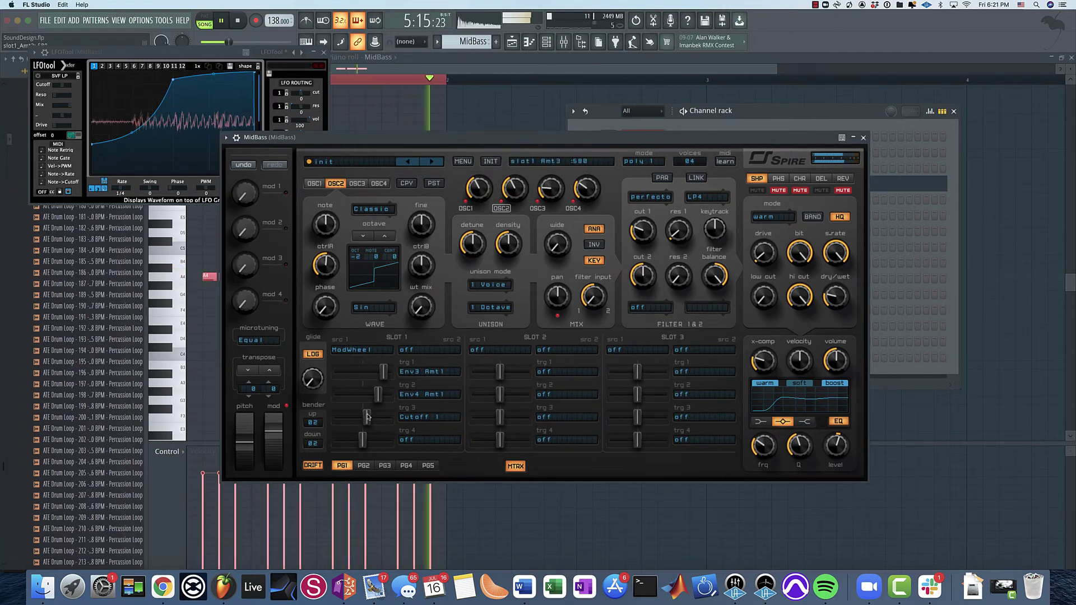
pyautogui.moveTo(268, 419); pyautogui.dragTo(269, 392)
pyautogui.moveTo(267, 432); pyautogui.dragTo(267, 437)
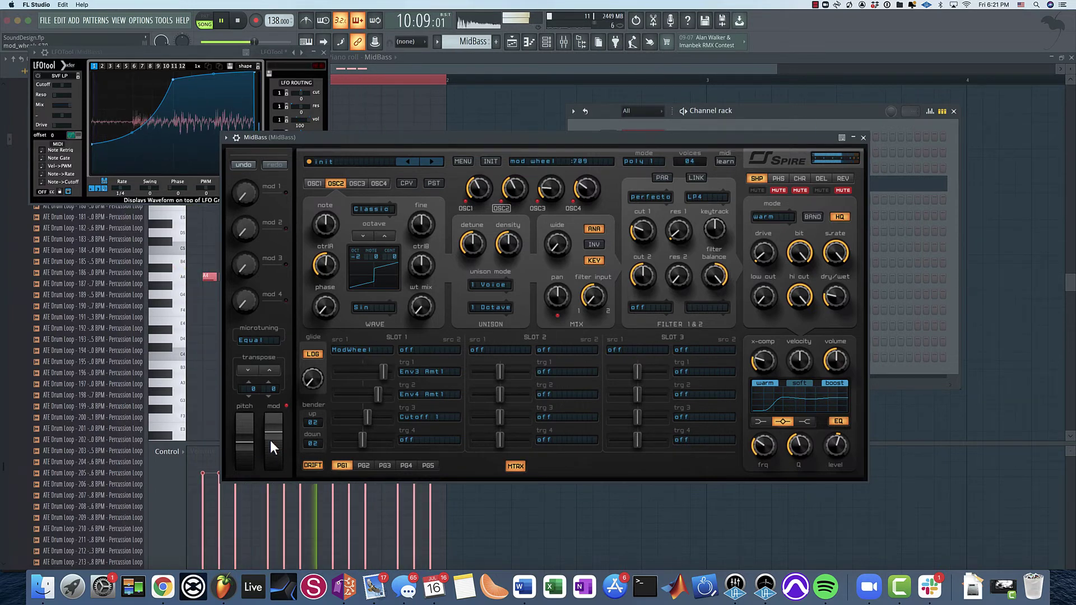
pyautogui.moveTo(272, 444); pyautogui.dragTo(271, 443)
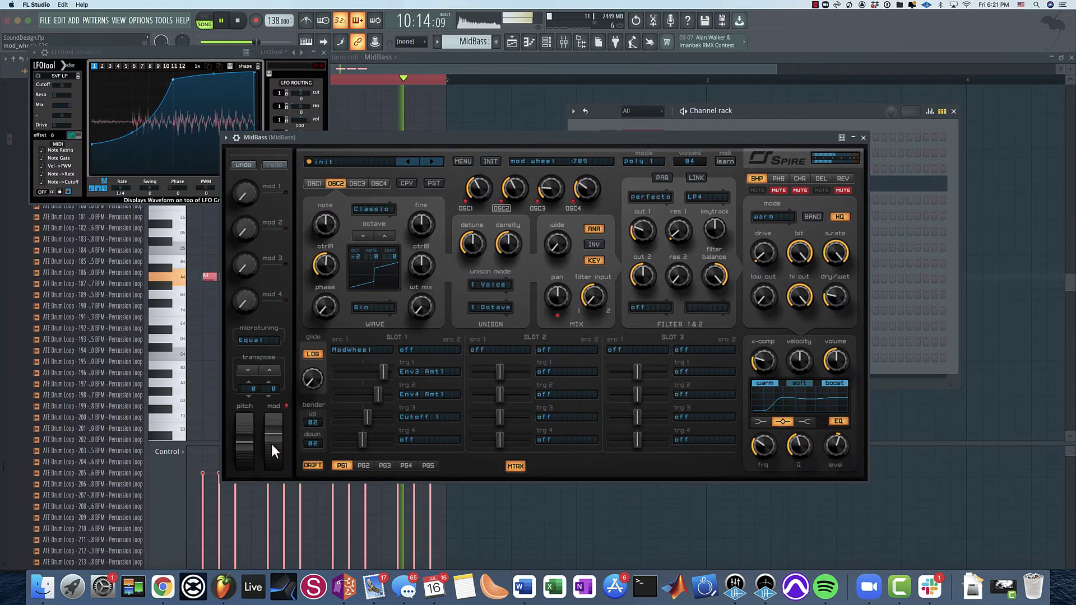
pyautogui.click(864, 138)
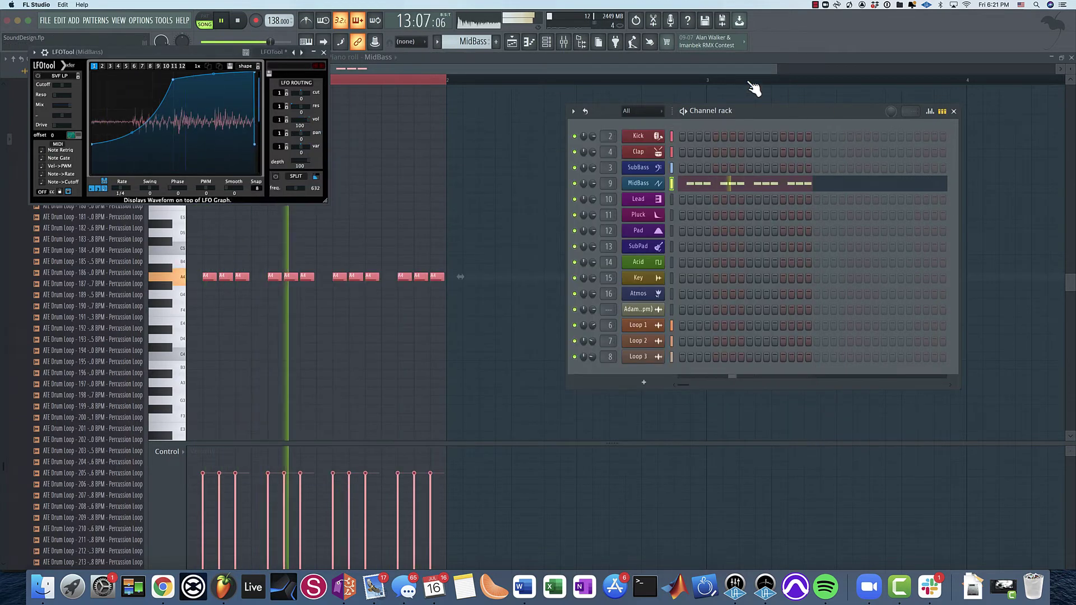
# - Readjust the MidBass Spire's mod wheel during playback, set envelope 1's decay to 445, and close the synth
pyautogui.click(567, 43)
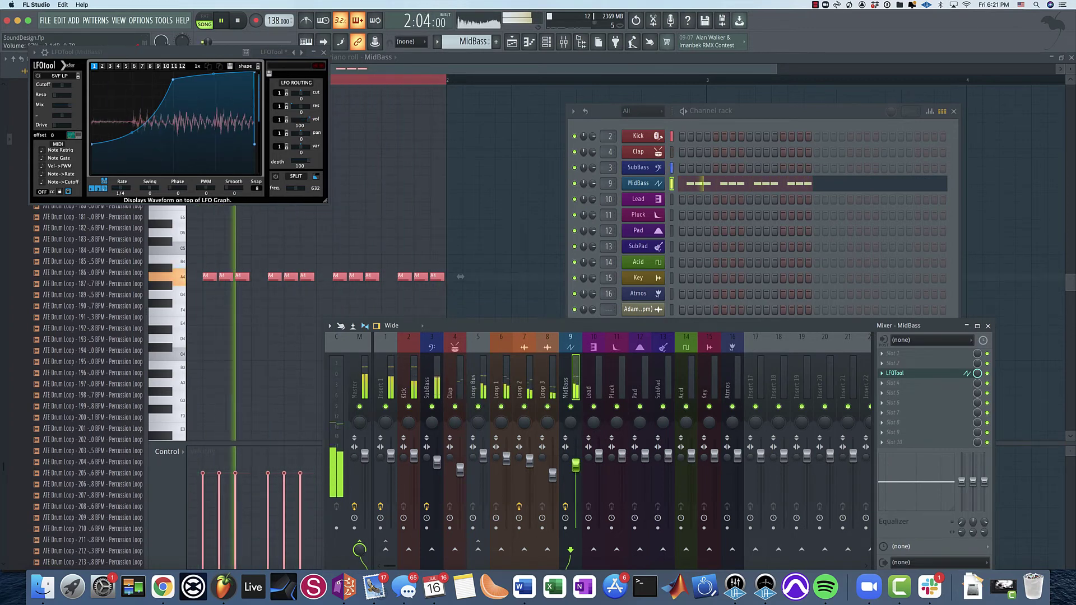
pyautogui.click(644, 184)
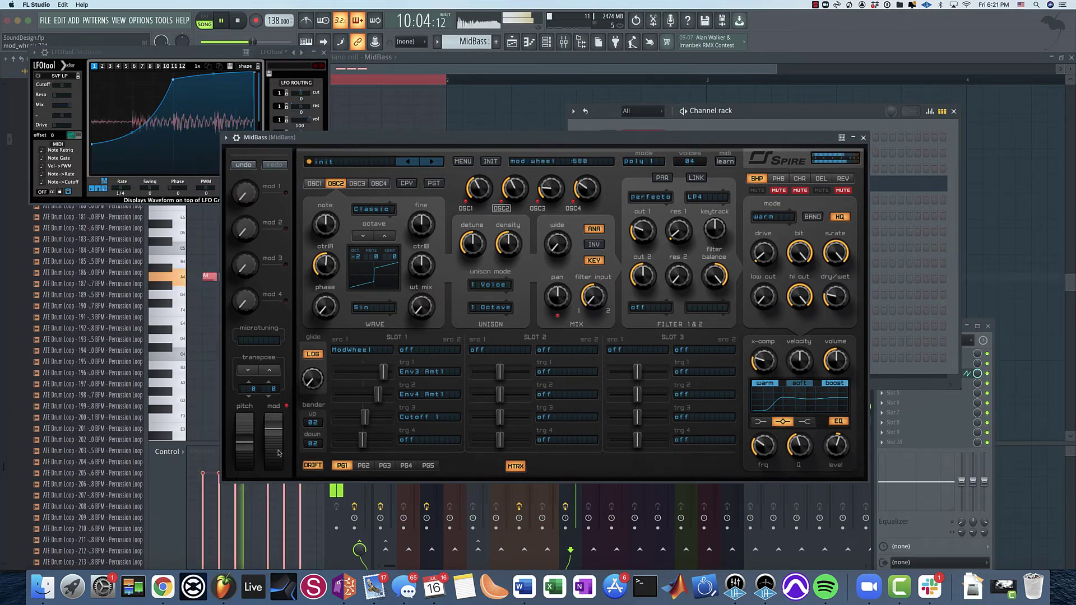
pyautogui.moveTo(280, 461); pyautogui.dragTo(280, 453)
pyautogui.click(512, 466)
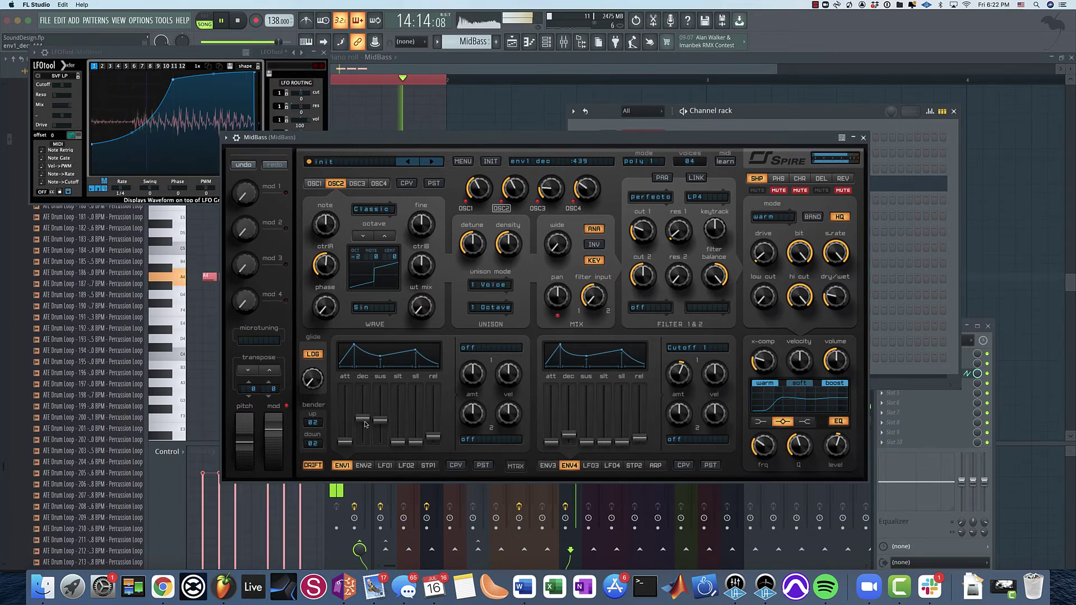
pyautogui.moveTo(364, 427); pyautogui.dragTo(363, 425)
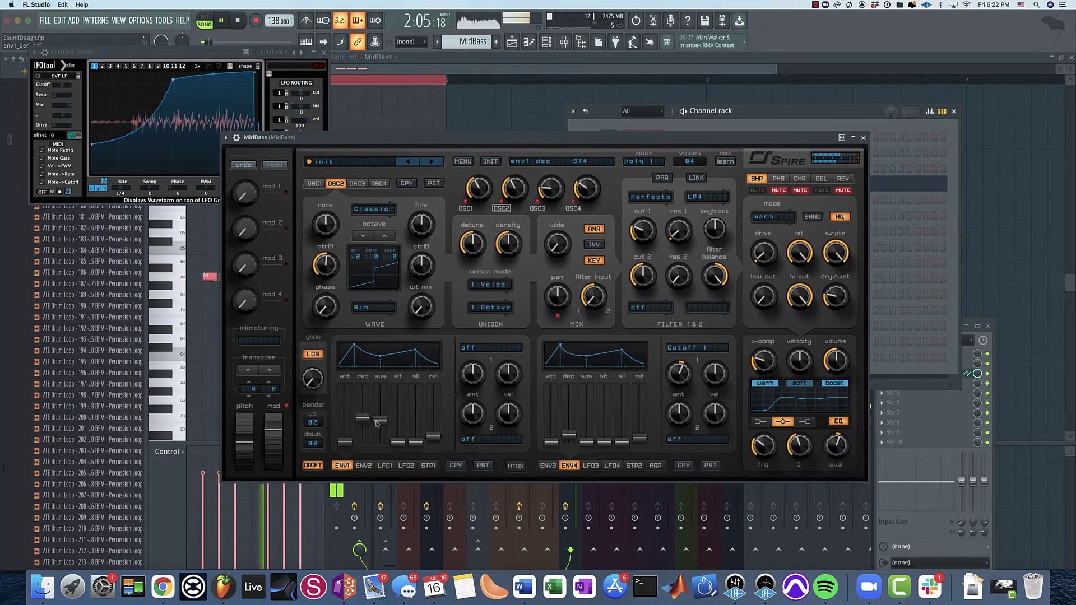
pyautogui.click(864, 137)
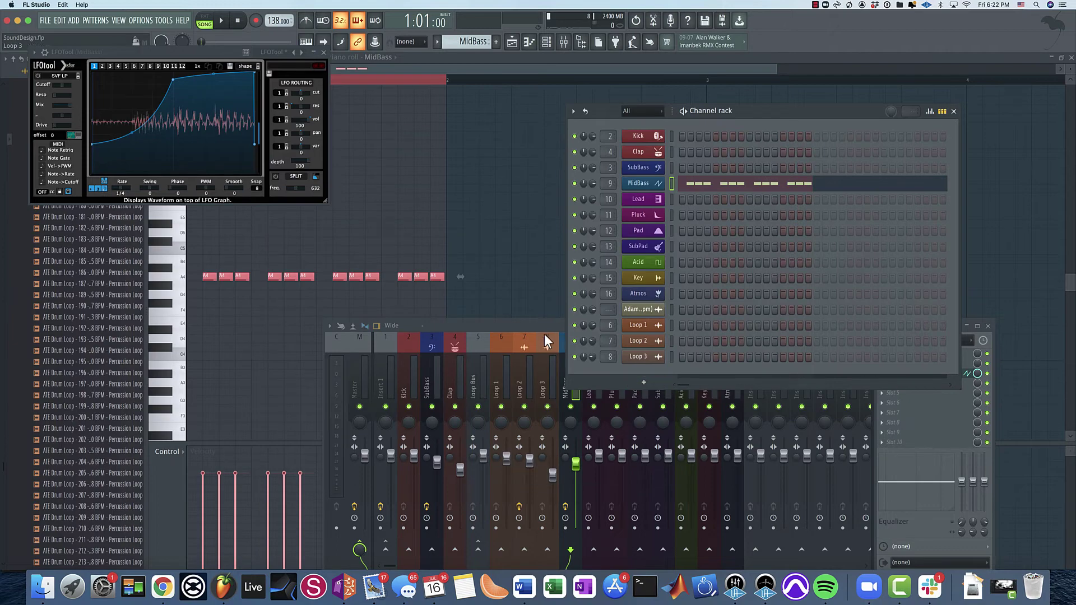
# - Load Fruity parametric EQ 2 in slot 4 of the MidBass insert and reposition its window
pyautogui.moveTo(543, 331); pyautogui.dragTo(490, 242)
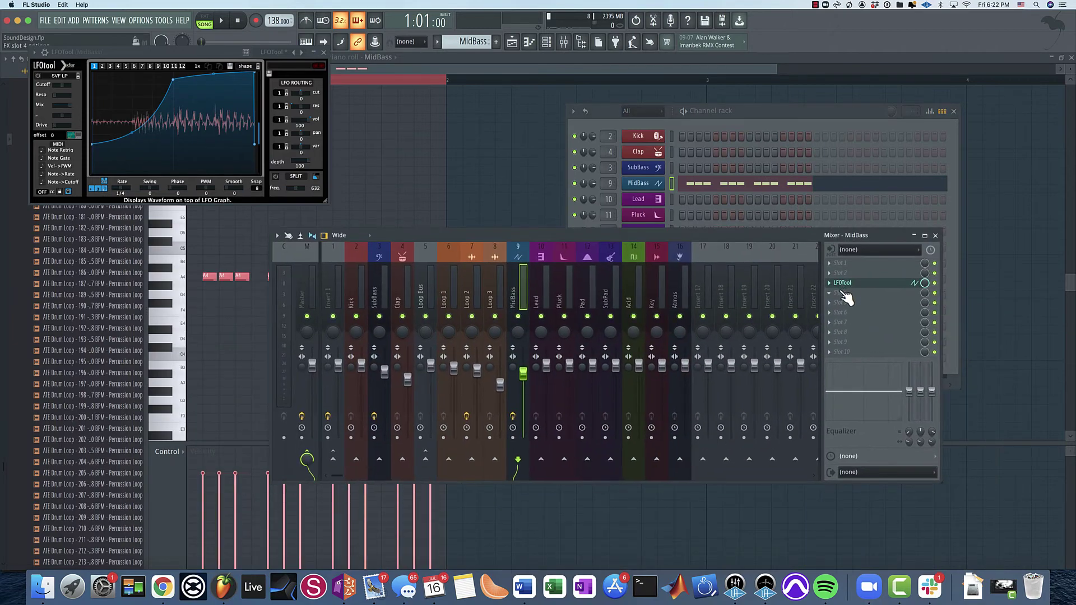
pyautogui.click(839, 292)
pyautogui.click(643, 355)
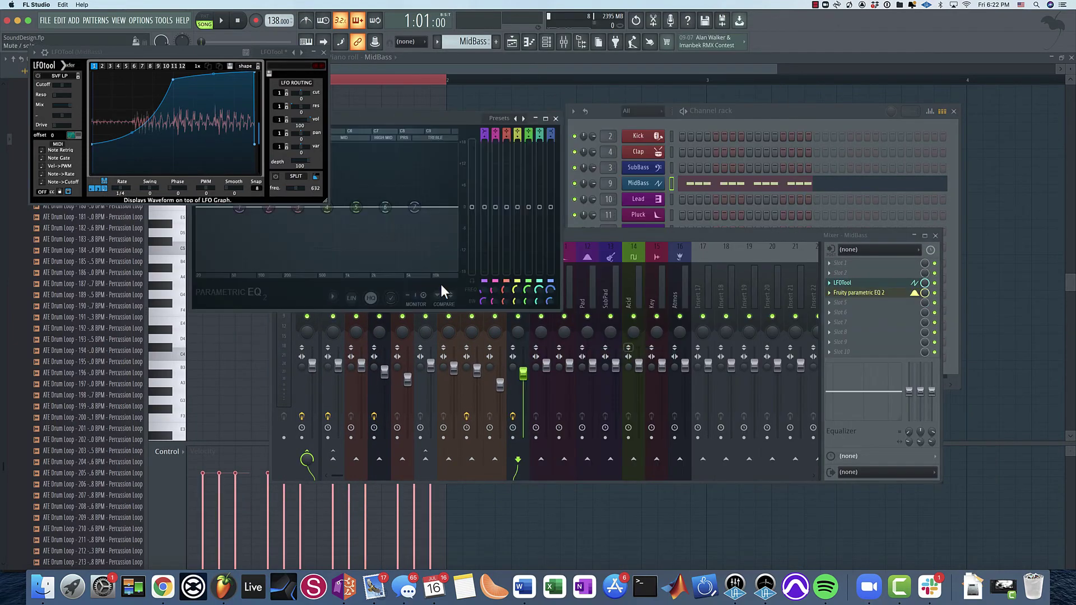
pyautogui.moveTo(383, 120); pyautogui.dragTo(647, 177)
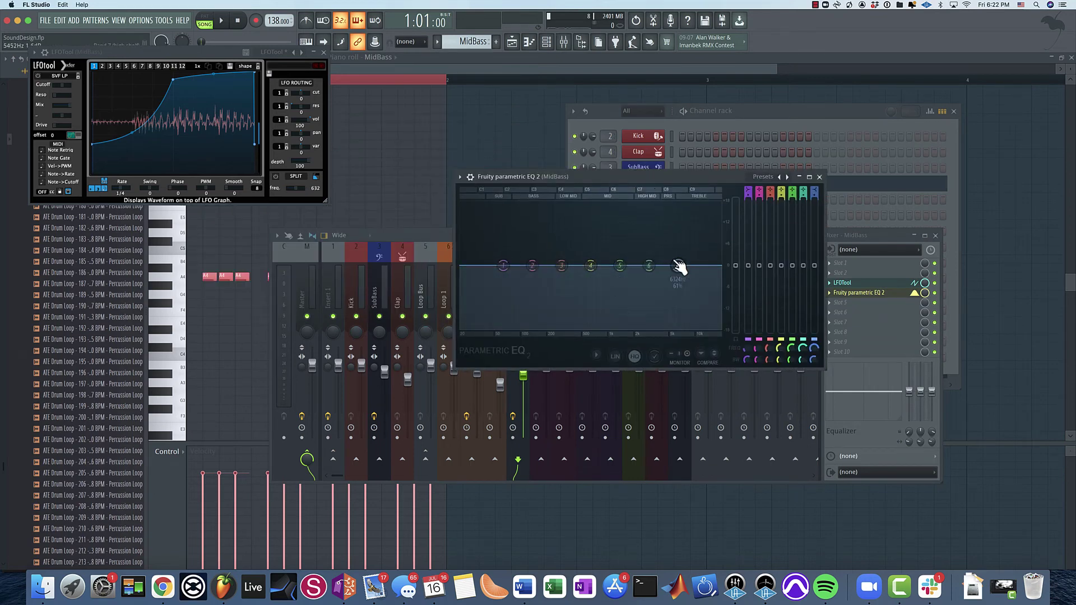
# - Boost the highs with EQ band 7 at a lower frequency, and slightly boost the bass range with band 2
pyautogui.press('space')
pyautogui.moveTo(678, 266); pyautogui.dragTo(632, 244)
pyautogui.moveTo(558, 268)
pyautogui.mouseDown()
pyautogui.moveTo(540, 281)
pyautogui.moveTo(529, 259)
pyautogui.moveTo(547, 253)
pyautogui.moveTo(523, 260)
pyautogui.moveTo(564, 271)
pyautogui.moveTo(548, 258)
pyautogui.mouseUp()
pyautogui.press('space')
# - Make EQ band 1 a Steep 4 high pass, raise its cutoff, and add a slight bass boost with band 3
pyautogui.rightClick(503, 266)
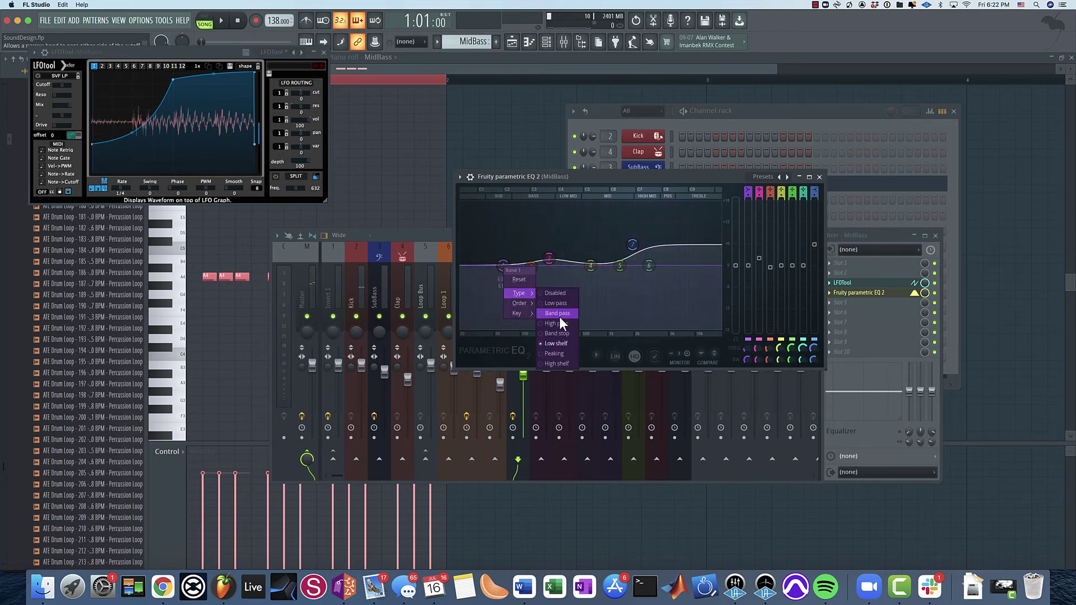
pyautogui.click(560, 321)
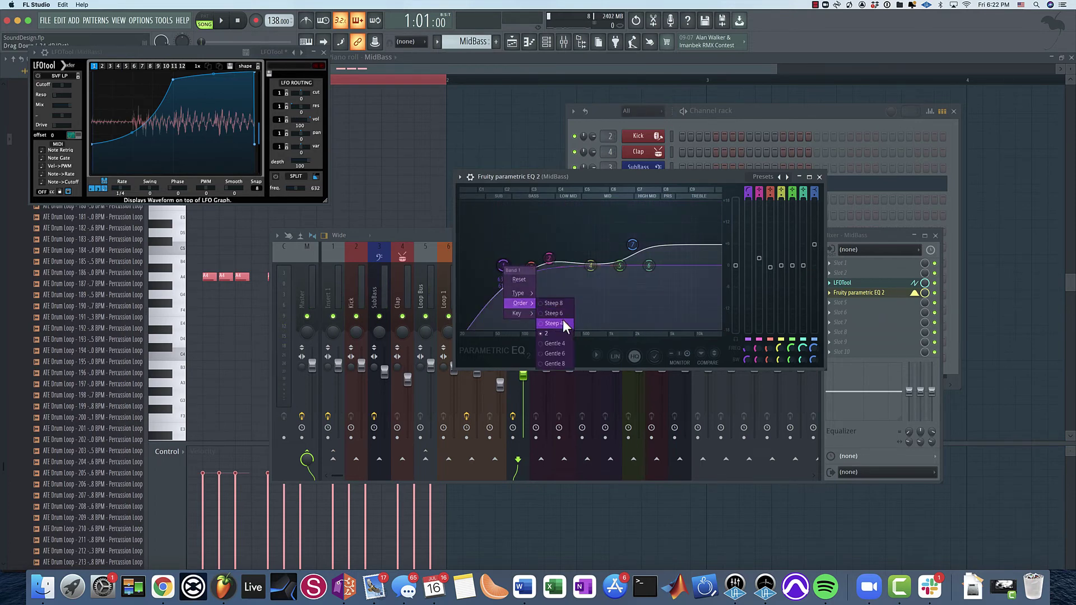
pyautogui.click(562, 321)
pyautogui.press('space')
pyautogui.moveTo(543, 265)
pyautogui.mouseDown()
pyautogui.moveTo(517, 265)
pyautogui.moveTo(553, 294)
pyautogui.moveTo(547, 247)
pyautogui.moveTo(529, 241)
pyautogui.moveTo(540, 254)
pyautogui.mouseUp()
pyautogui.press('space')
pyautogui.press('space')
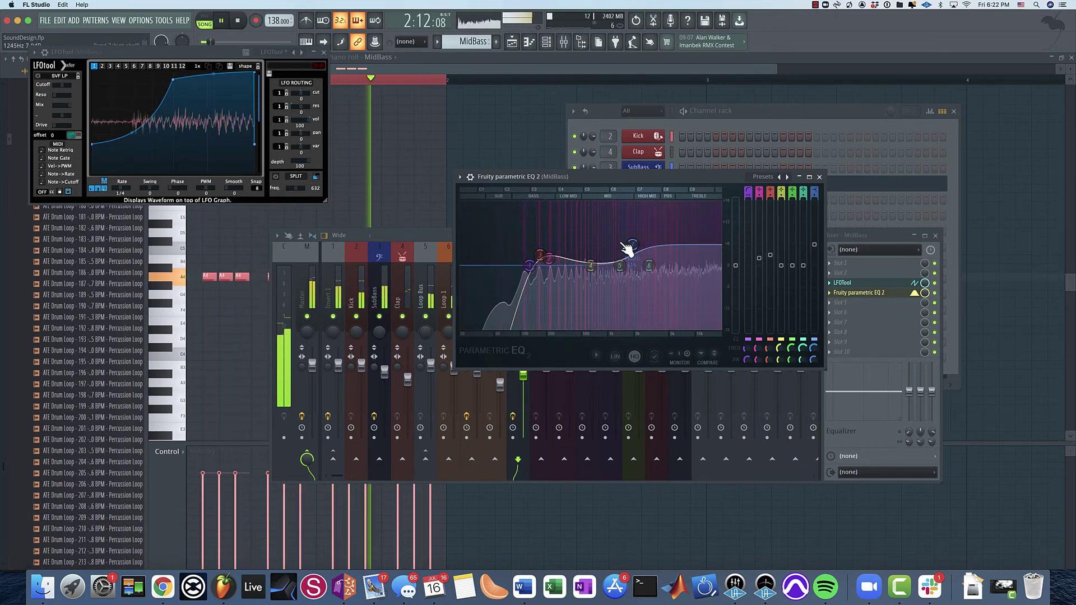
# - Move EQ band 7 to a higher frequency with less boost, and toggle the EQ slot to compare the sound
pyautogui.moveTo(632, 245); pyautogui.dragTo(652, 253)
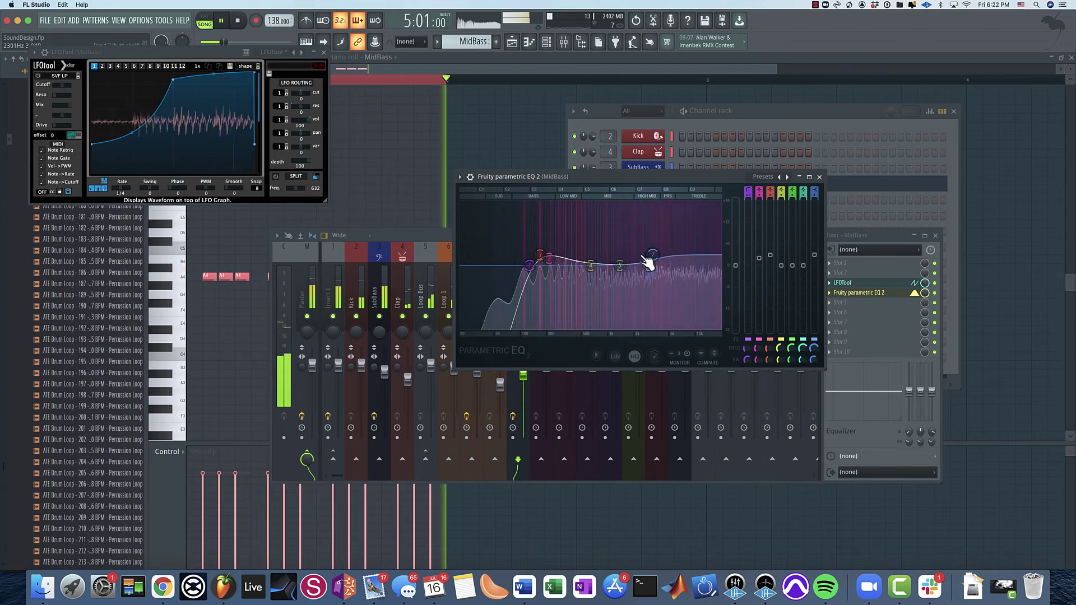
pyautogui.click(819, 177)
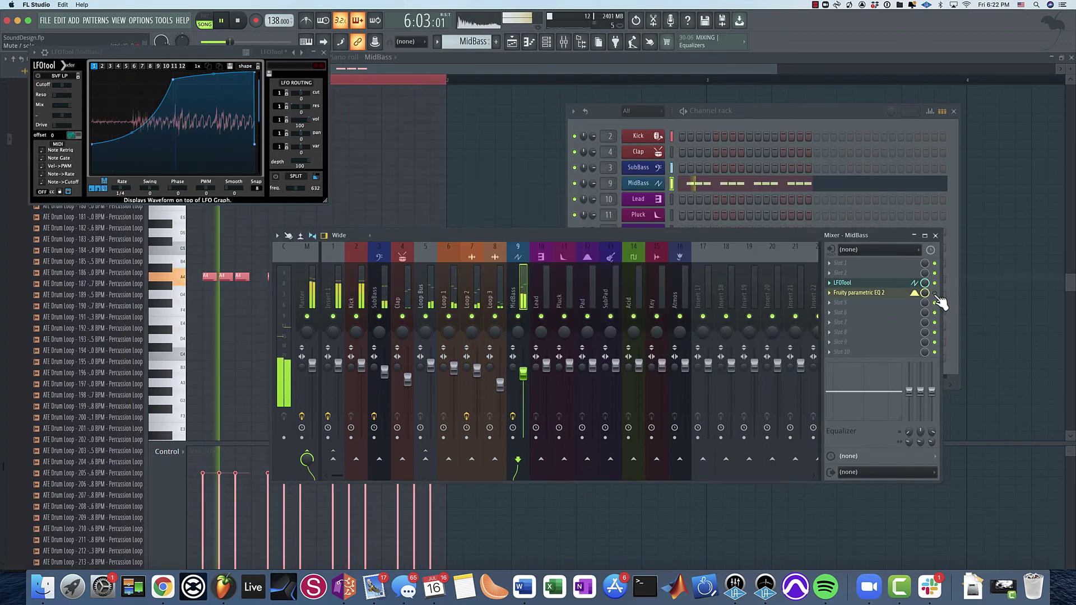
pyautogui.click(934, 293)
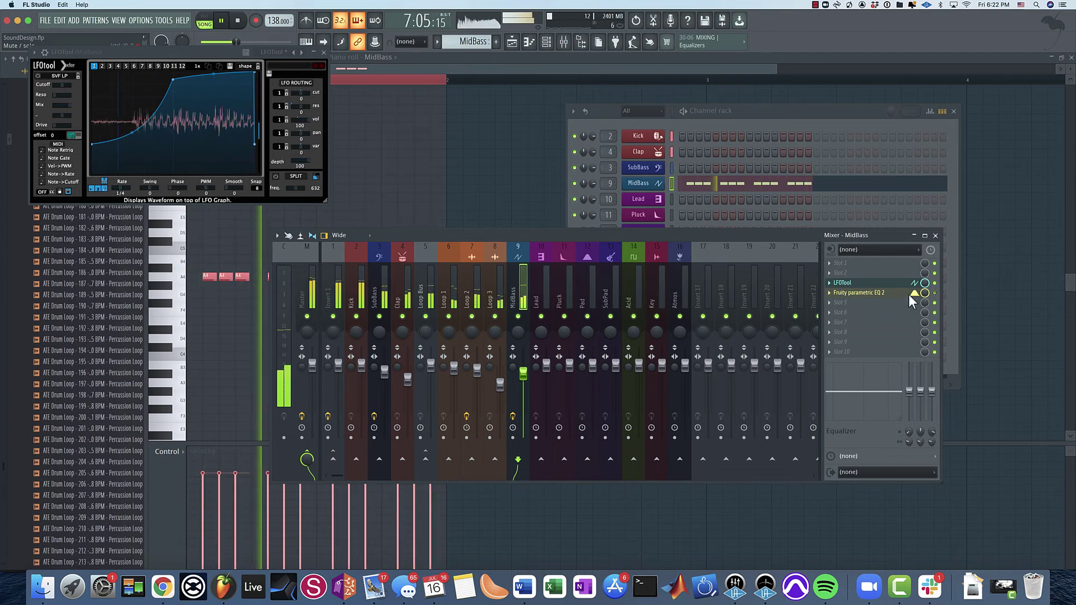
pyautogui.press('space')
# - Select the high band of the MidBass Spire's EQ and set its level to 505 during playback
pyautogui.click(645, 190)
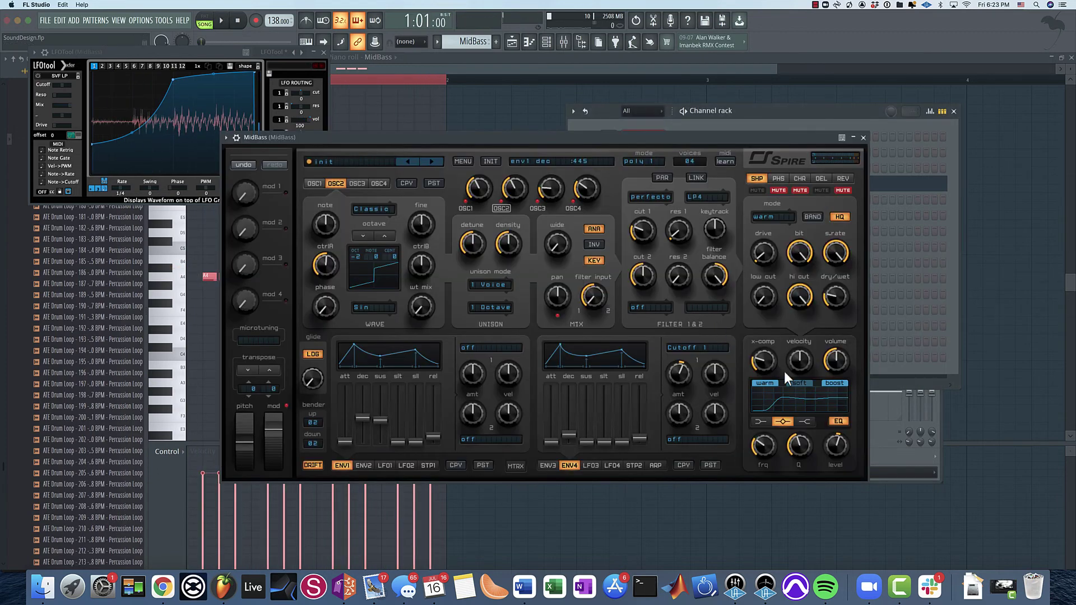
pyautogui.click(760, 422)
pyautogui.press('space')
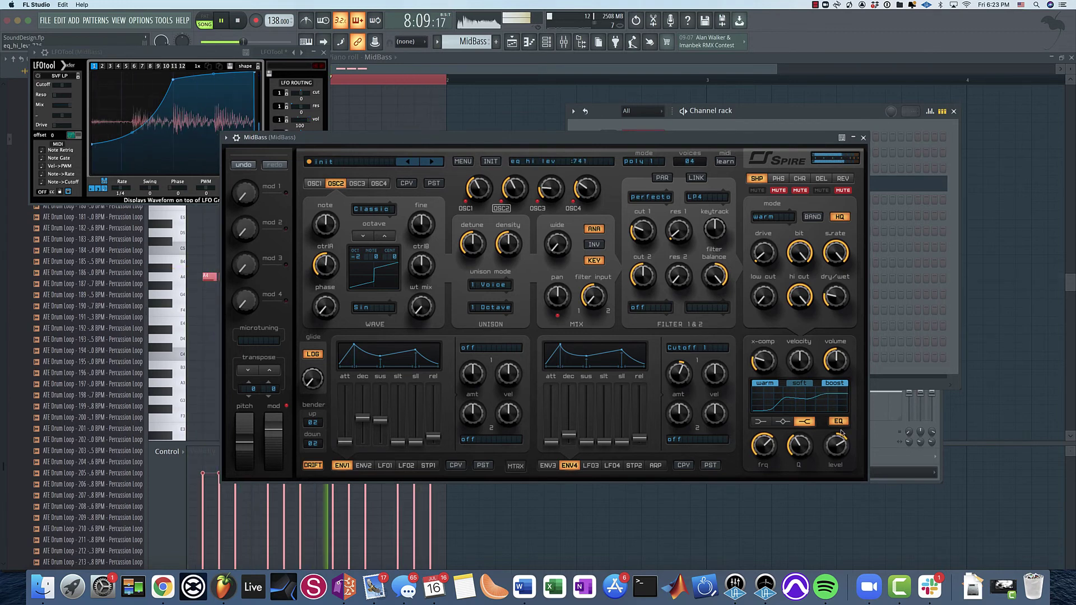
pyautogui.moveTo(840, 432); pyautogui.dragTo(839, 436)
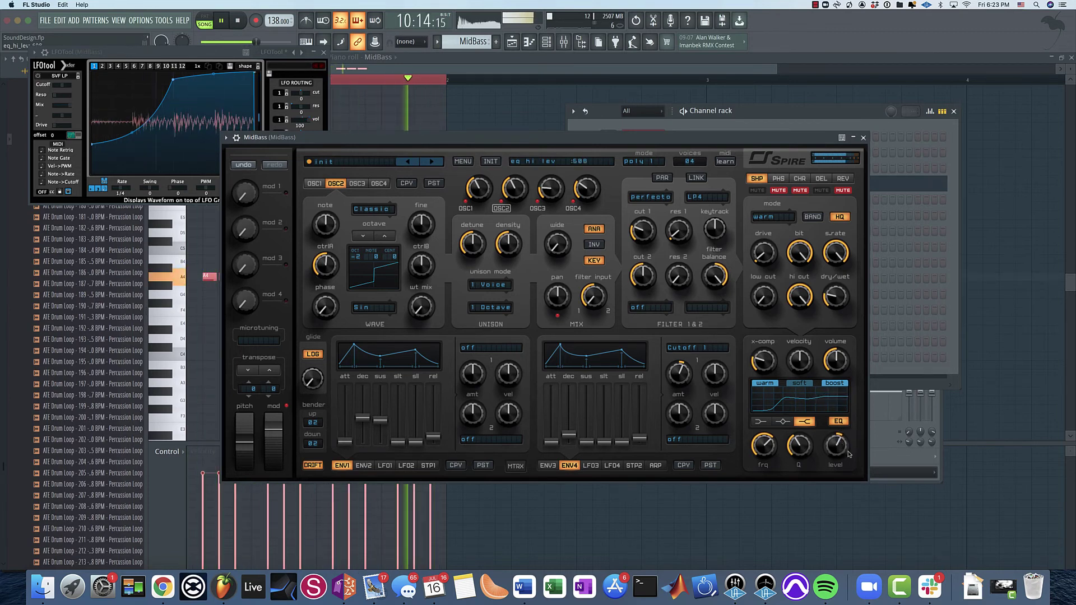
pyautogui.click(863, 138)
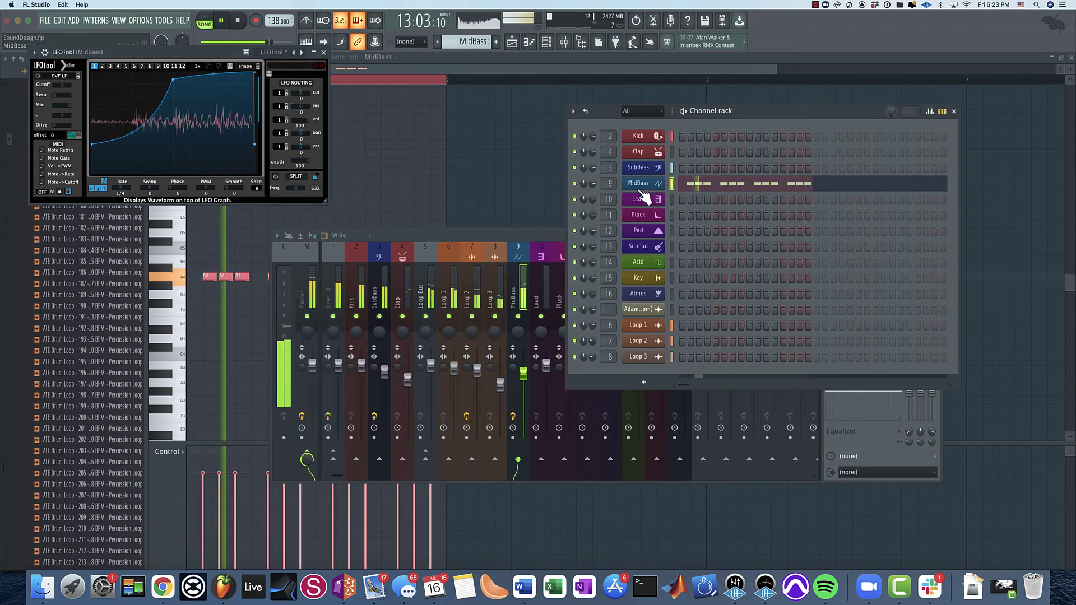
# - Raise the starting point of the MidBass LFOTool curve after a solo check, and lower the MidBass fader slightly
pyautogui.click(525, 317)
pyautogui.rightClick(522, 314)
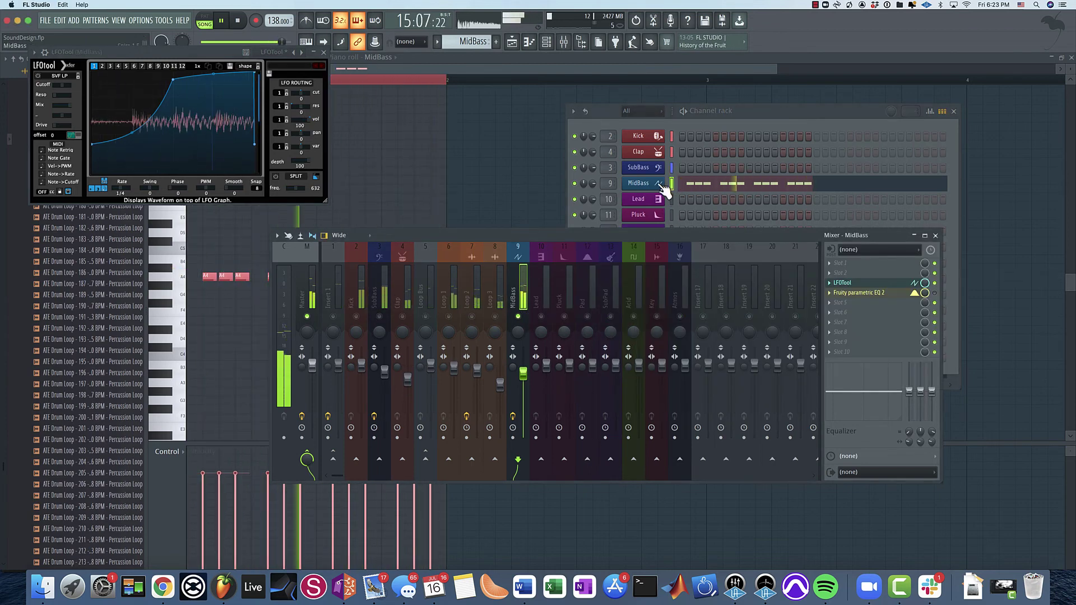
pyautogui.click(851, 284)
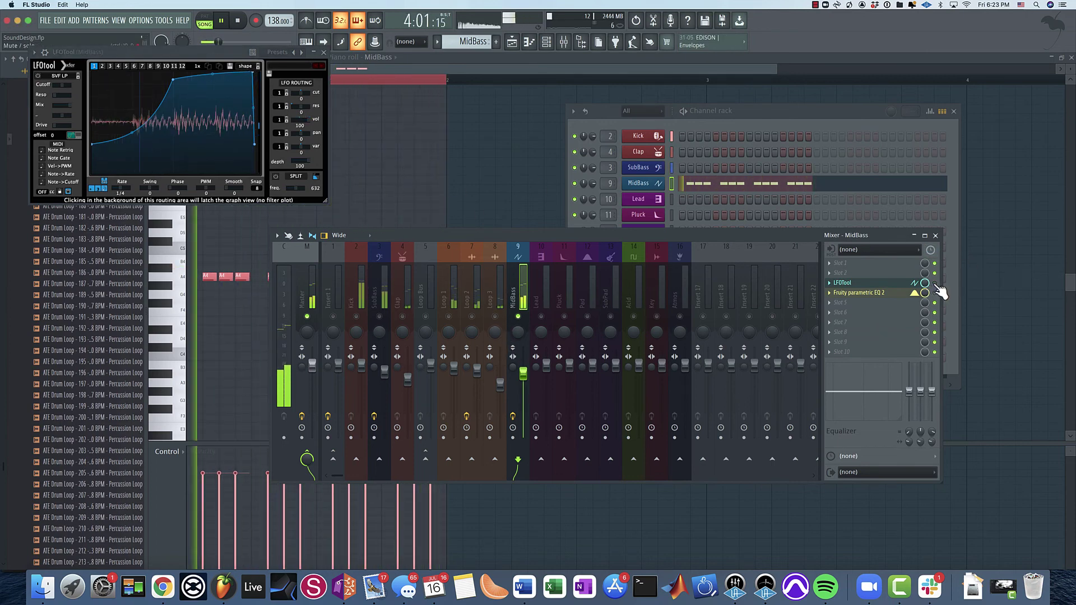
pyautogui.rightClick(518, 316)
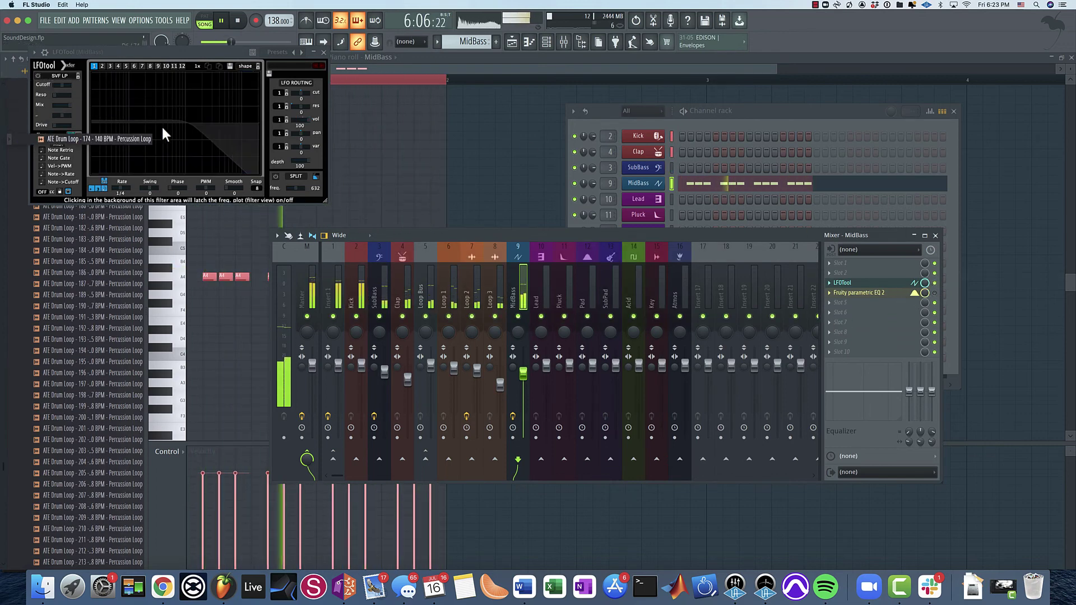
pyautogui.moveTo(92, 143); pyautogui.dragTo(90, 130)
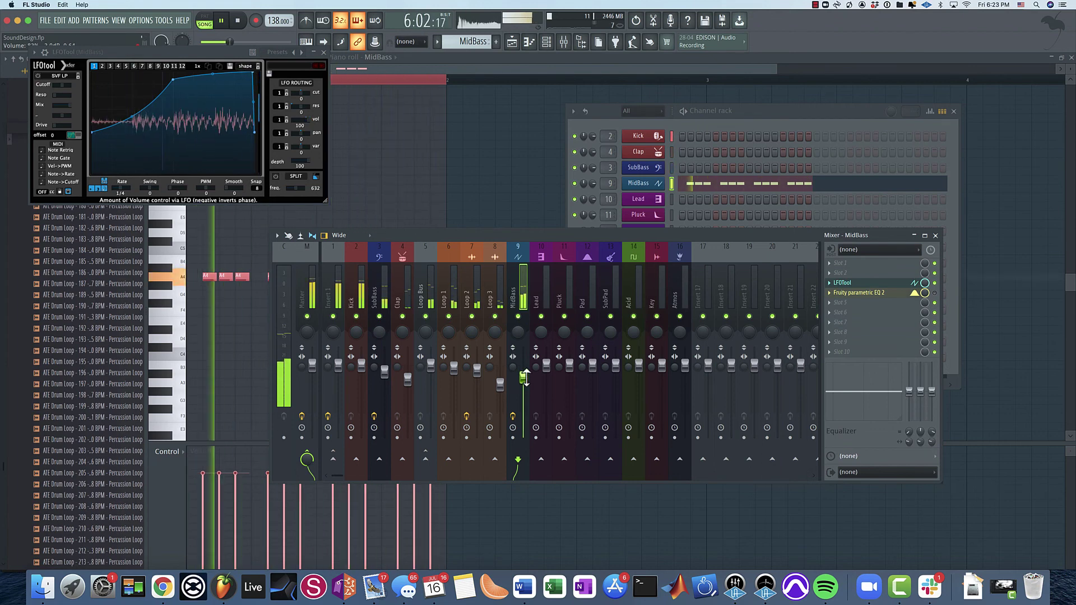
# - Mute the Clap and Loop Bus tracks to audition the rest of the mix, and unmute both
pyautogui.click(403, 316)
pyautogui.click(425, 317)
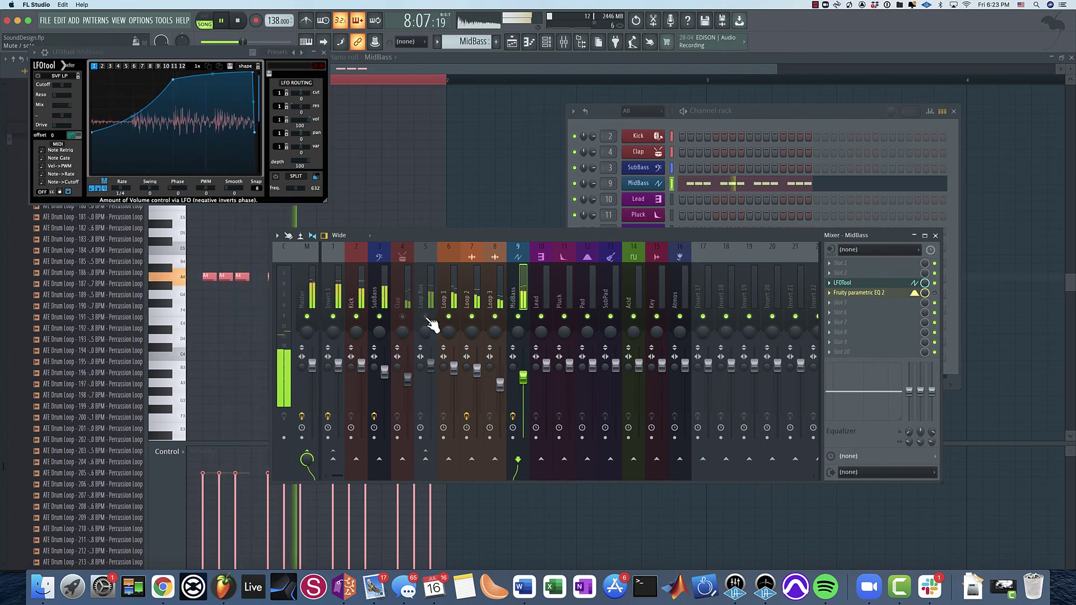
pyautogui.click(426, 318)
pyautogui.click(404, 317)
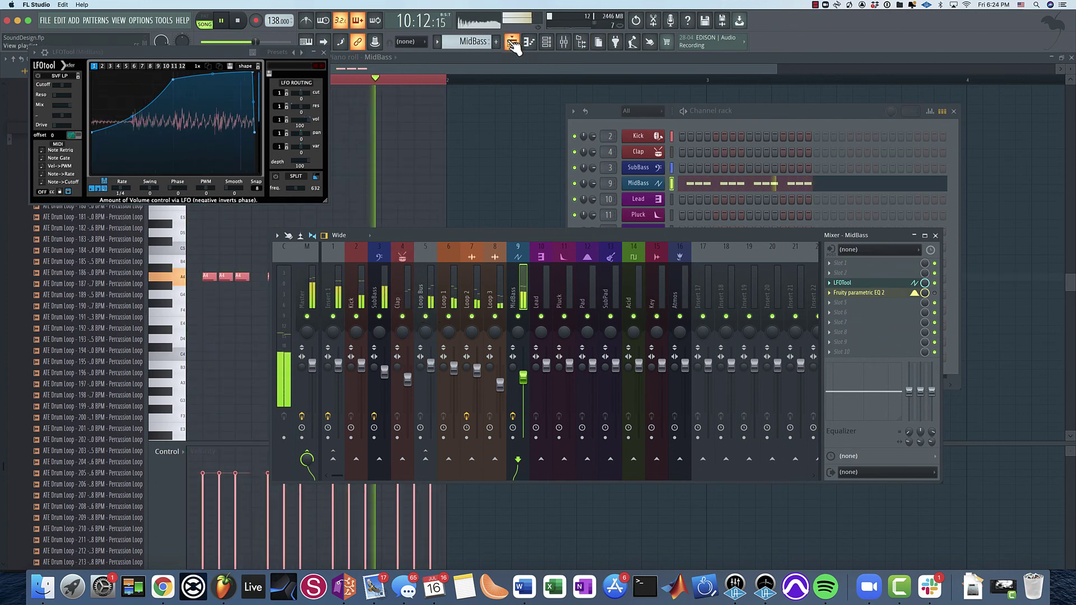
# - Show the playlist arrangement and close the LFOTool and mixer windows
pyautogui.click(512, 42)
pyautogui.click(324, 52)
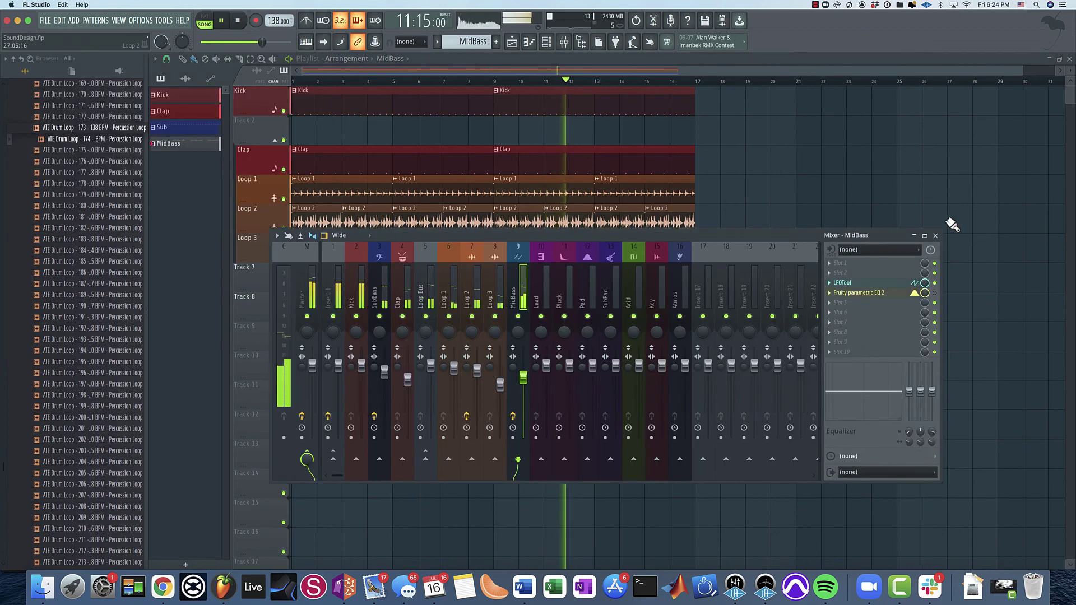
pyautogui.click(935, 236)
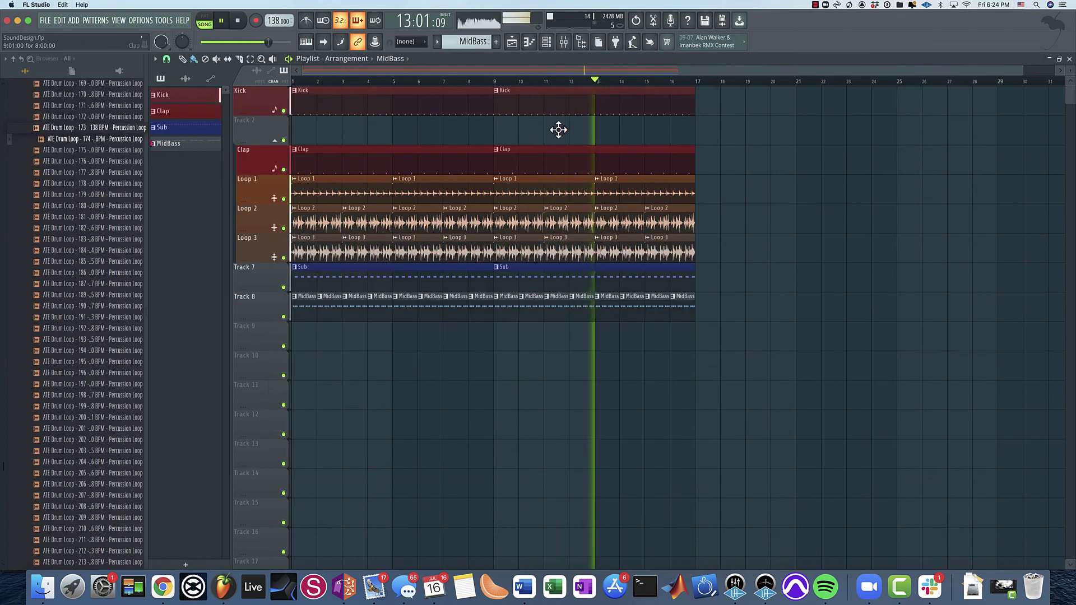
# - Stop playback and open the preset browser of the MidBass channel's Spire
pyautogui.press('space')
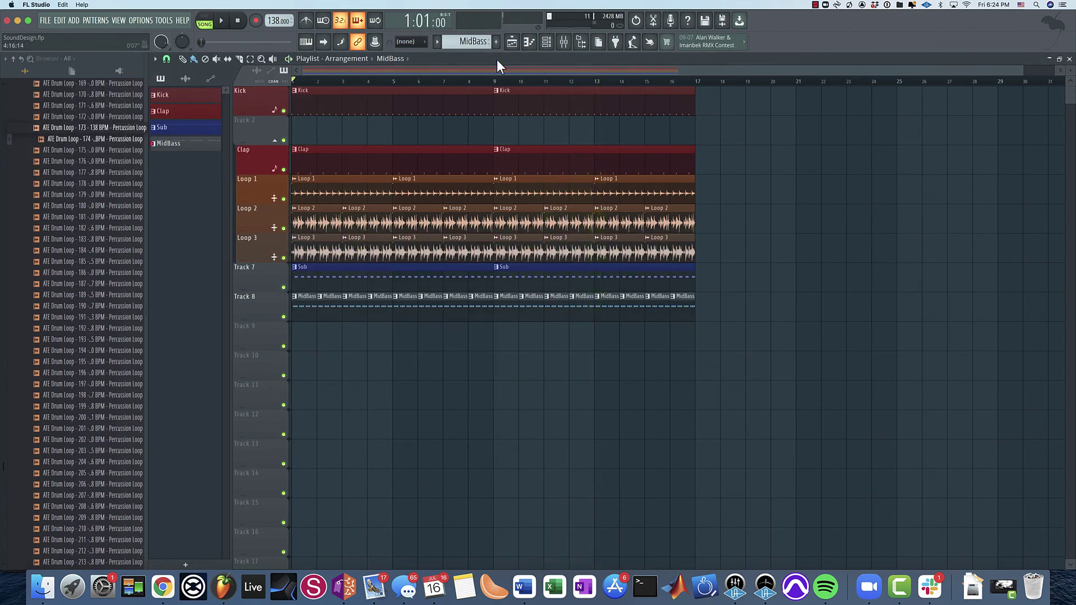
pyautogui.click(546, 42)
pyautogui.click(637, 184)
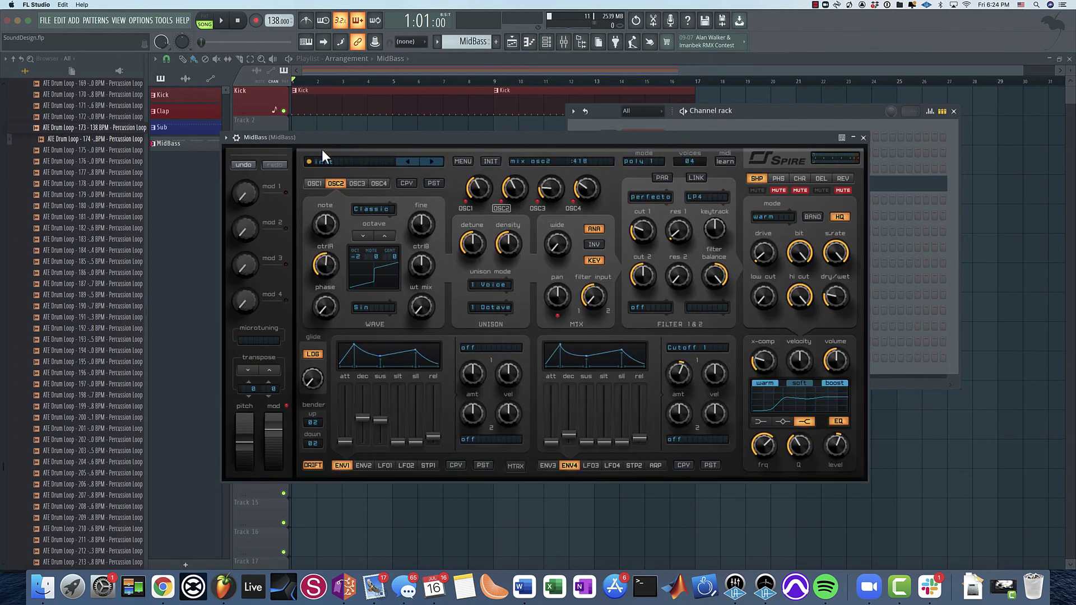
pyautogui.click(341, 162)
# - Save the sound as a new preset named "MidBass - Full Stack" in the ---MYR Pure Custom user folder and close Spire
pyautogui.click(373, 321)
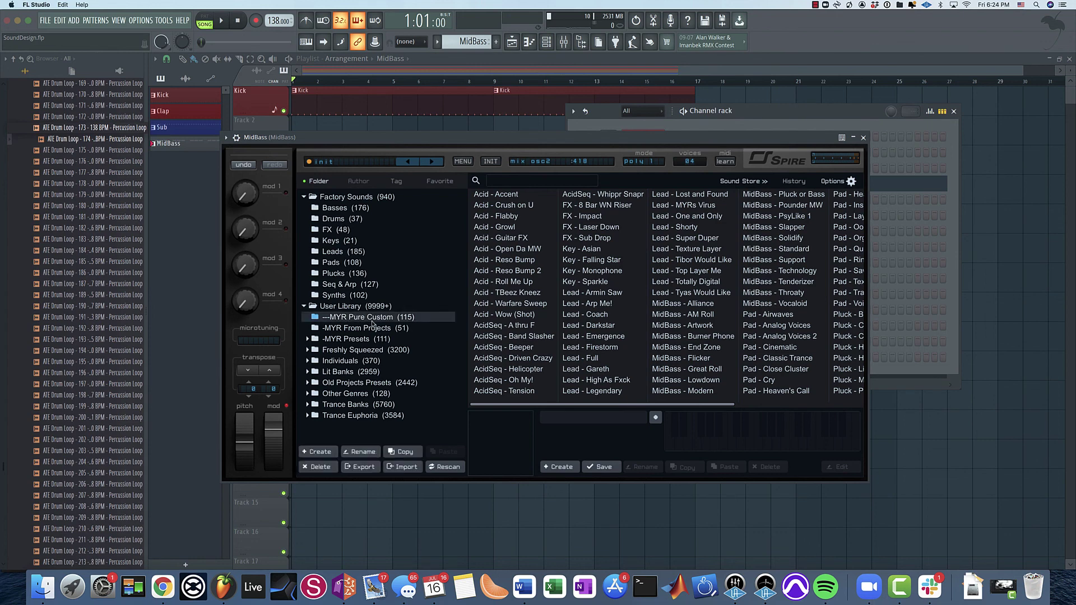
pyautogui.click(560, 467)
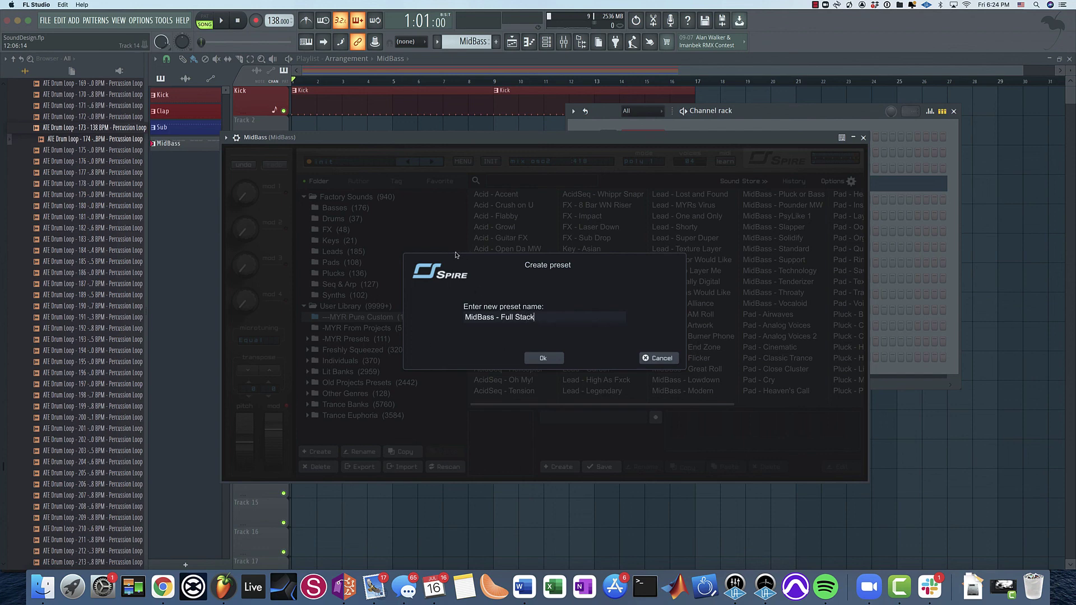
pyautogui.click(533, 360)
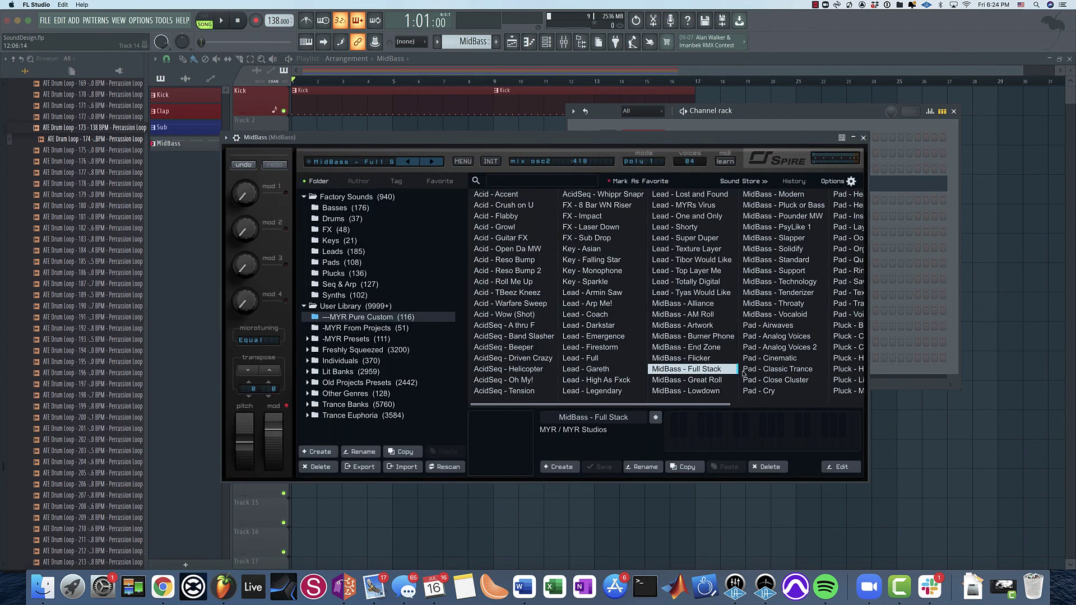
pyautogui.click(863, 138)
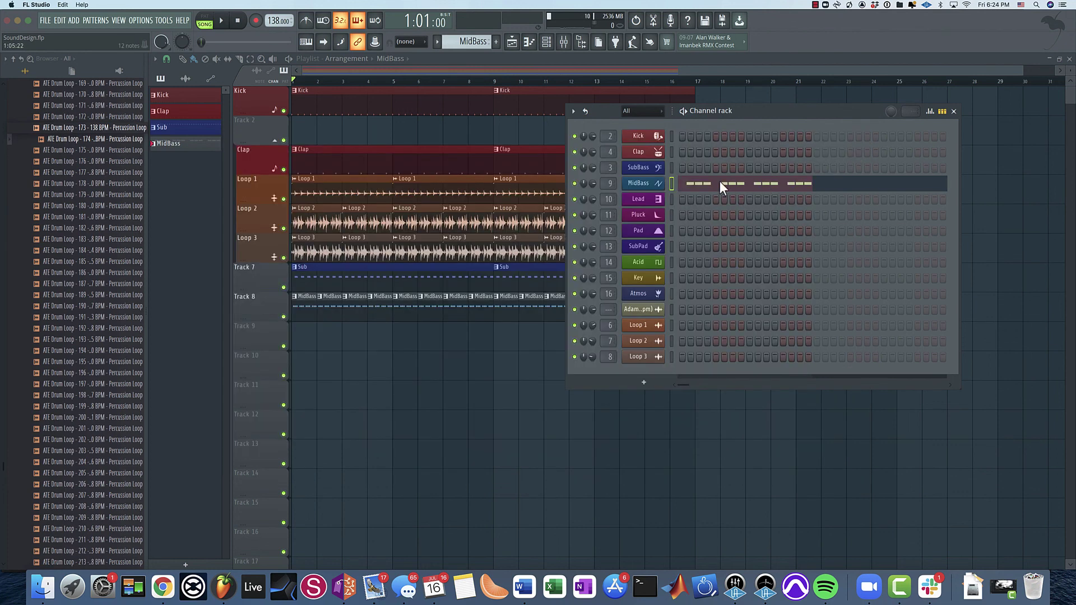